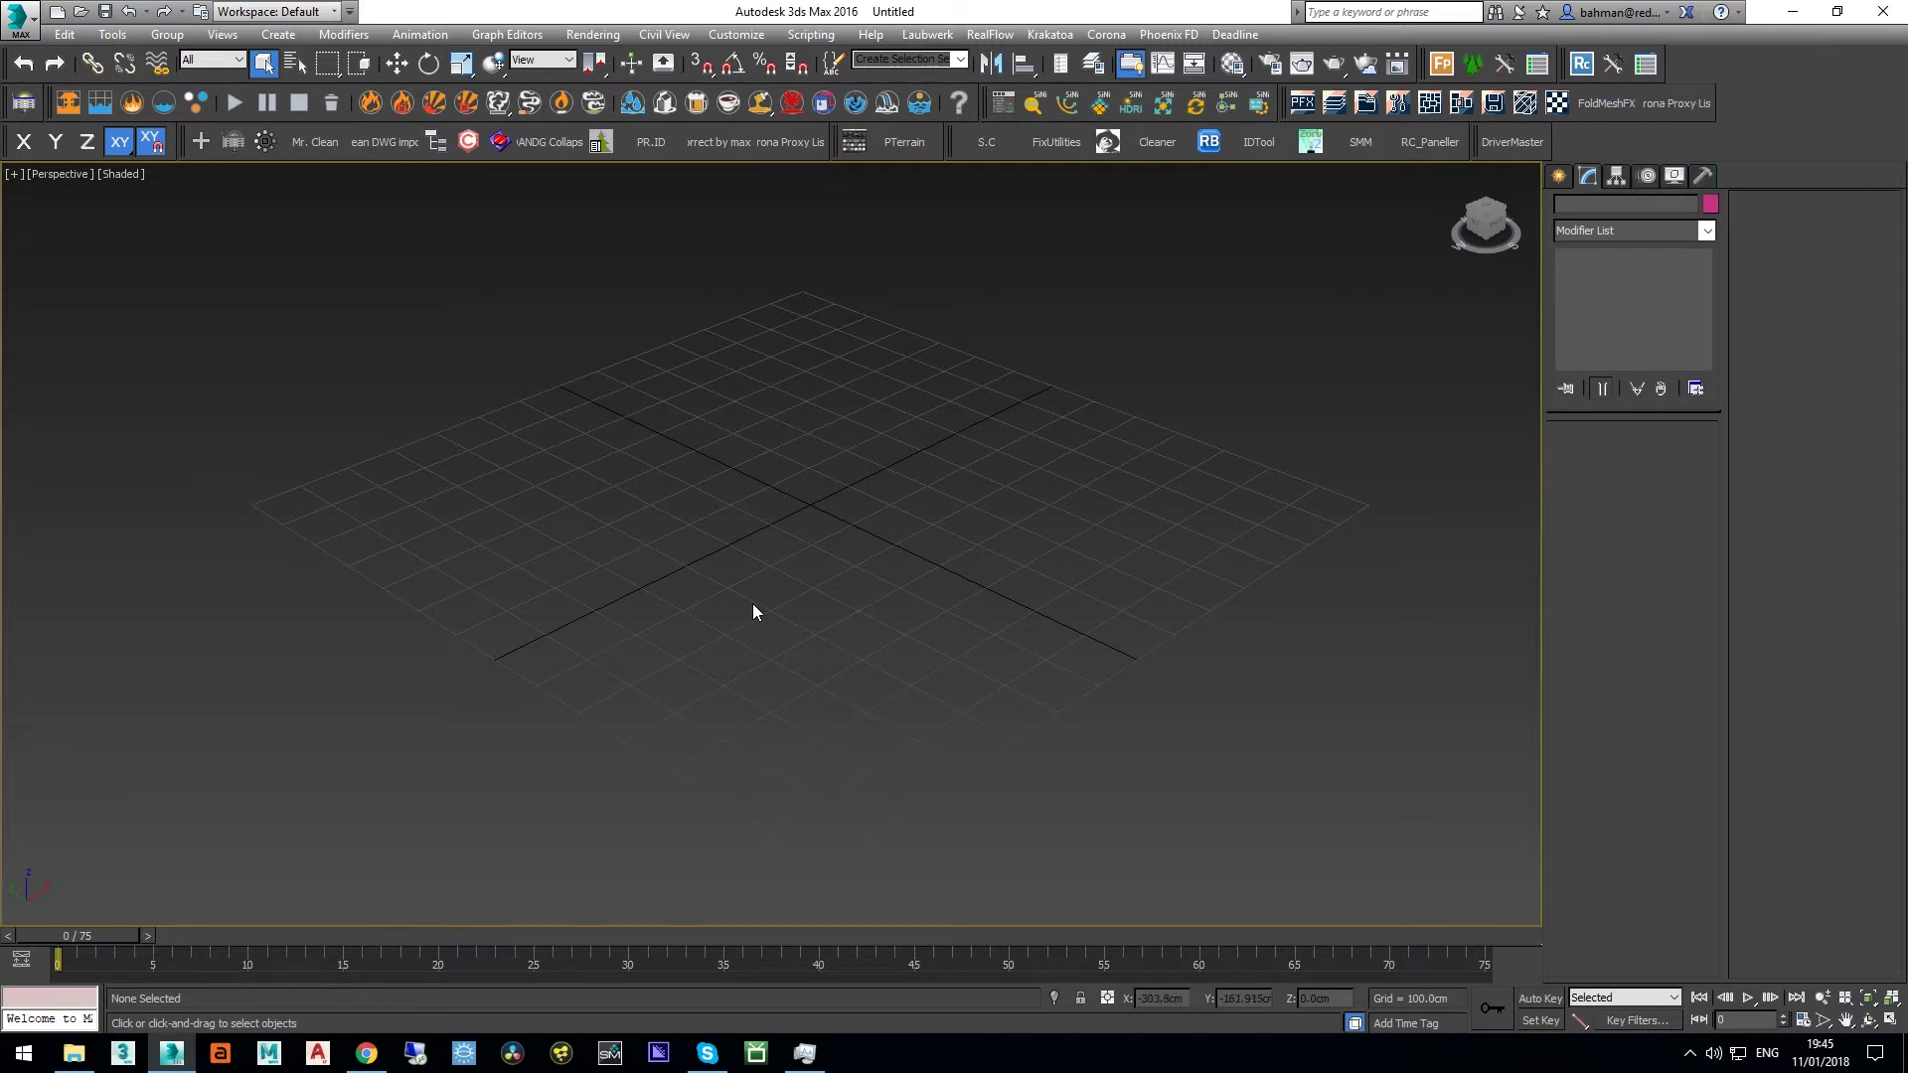
Step: Create a standard sphere at the centre of the grid and set its radius to 100 cm
left_click(1563, 177)
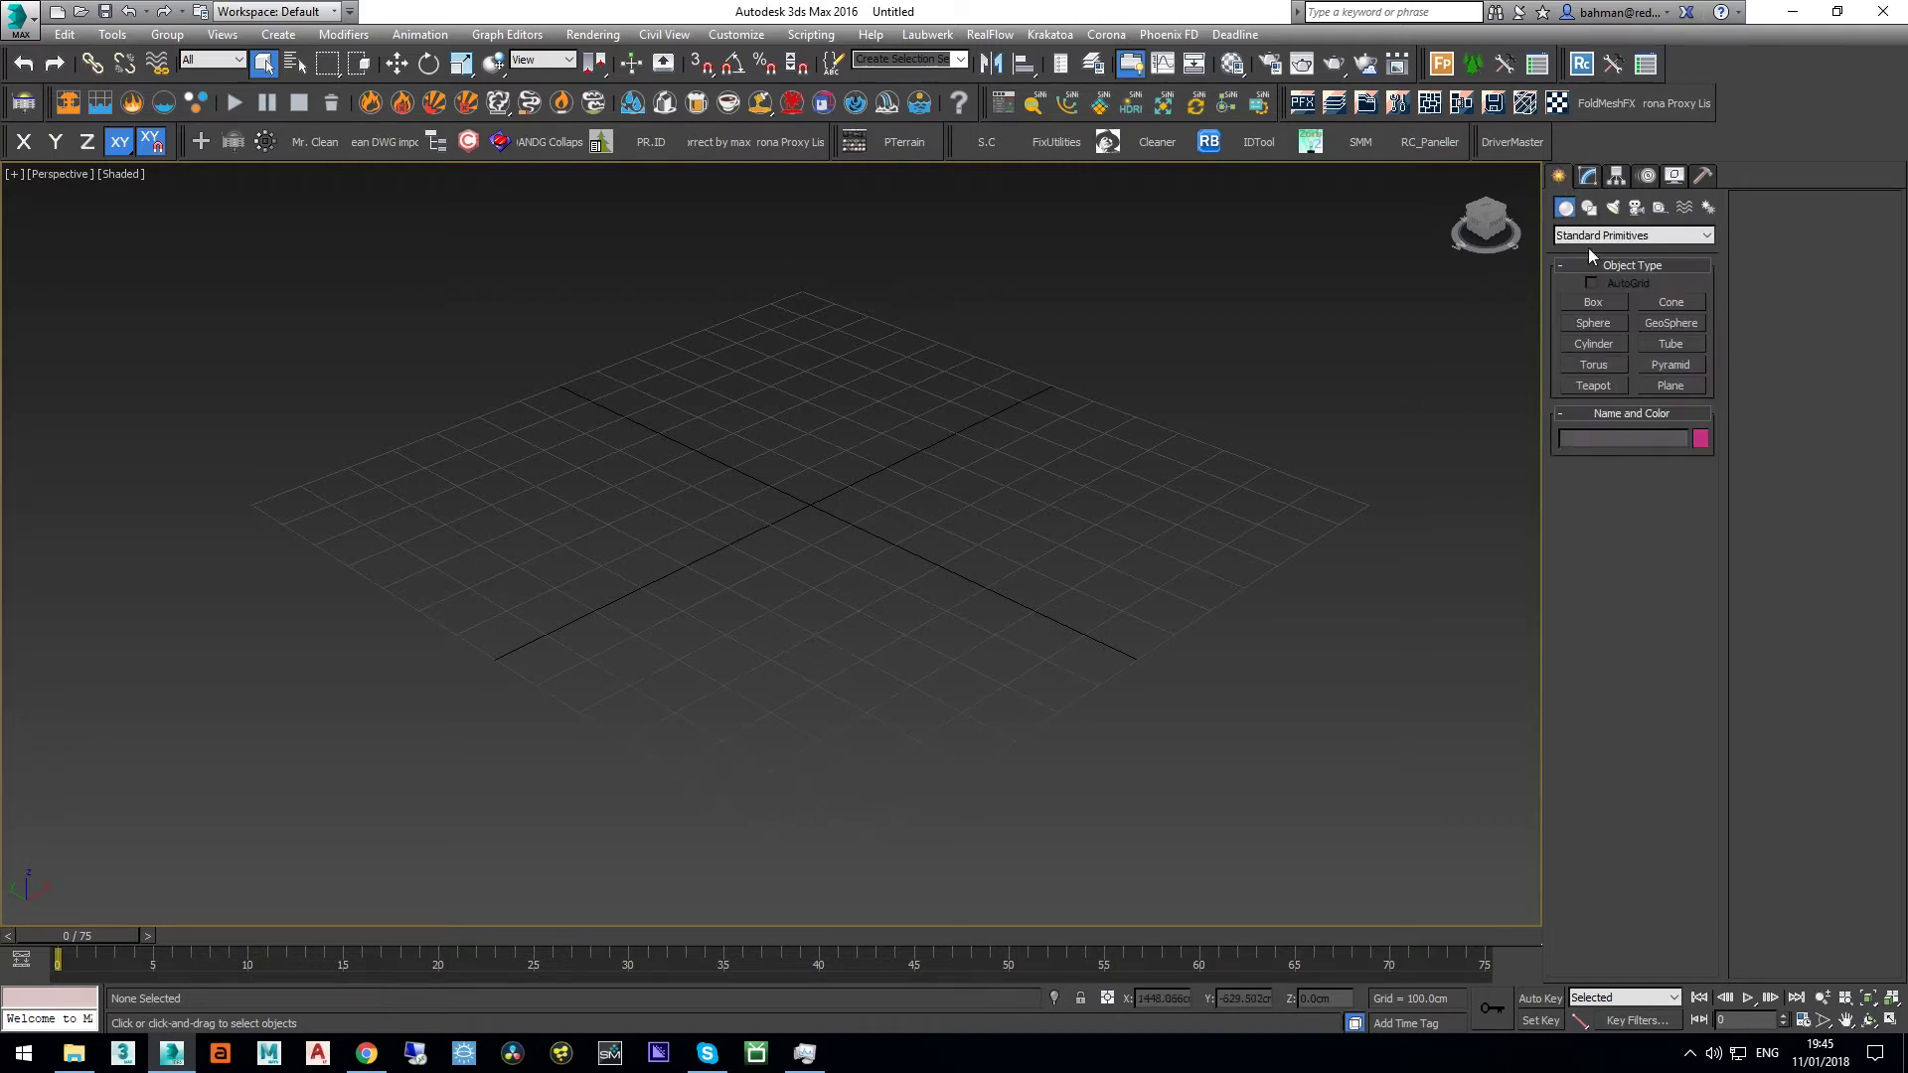
left_click(1593, 323)
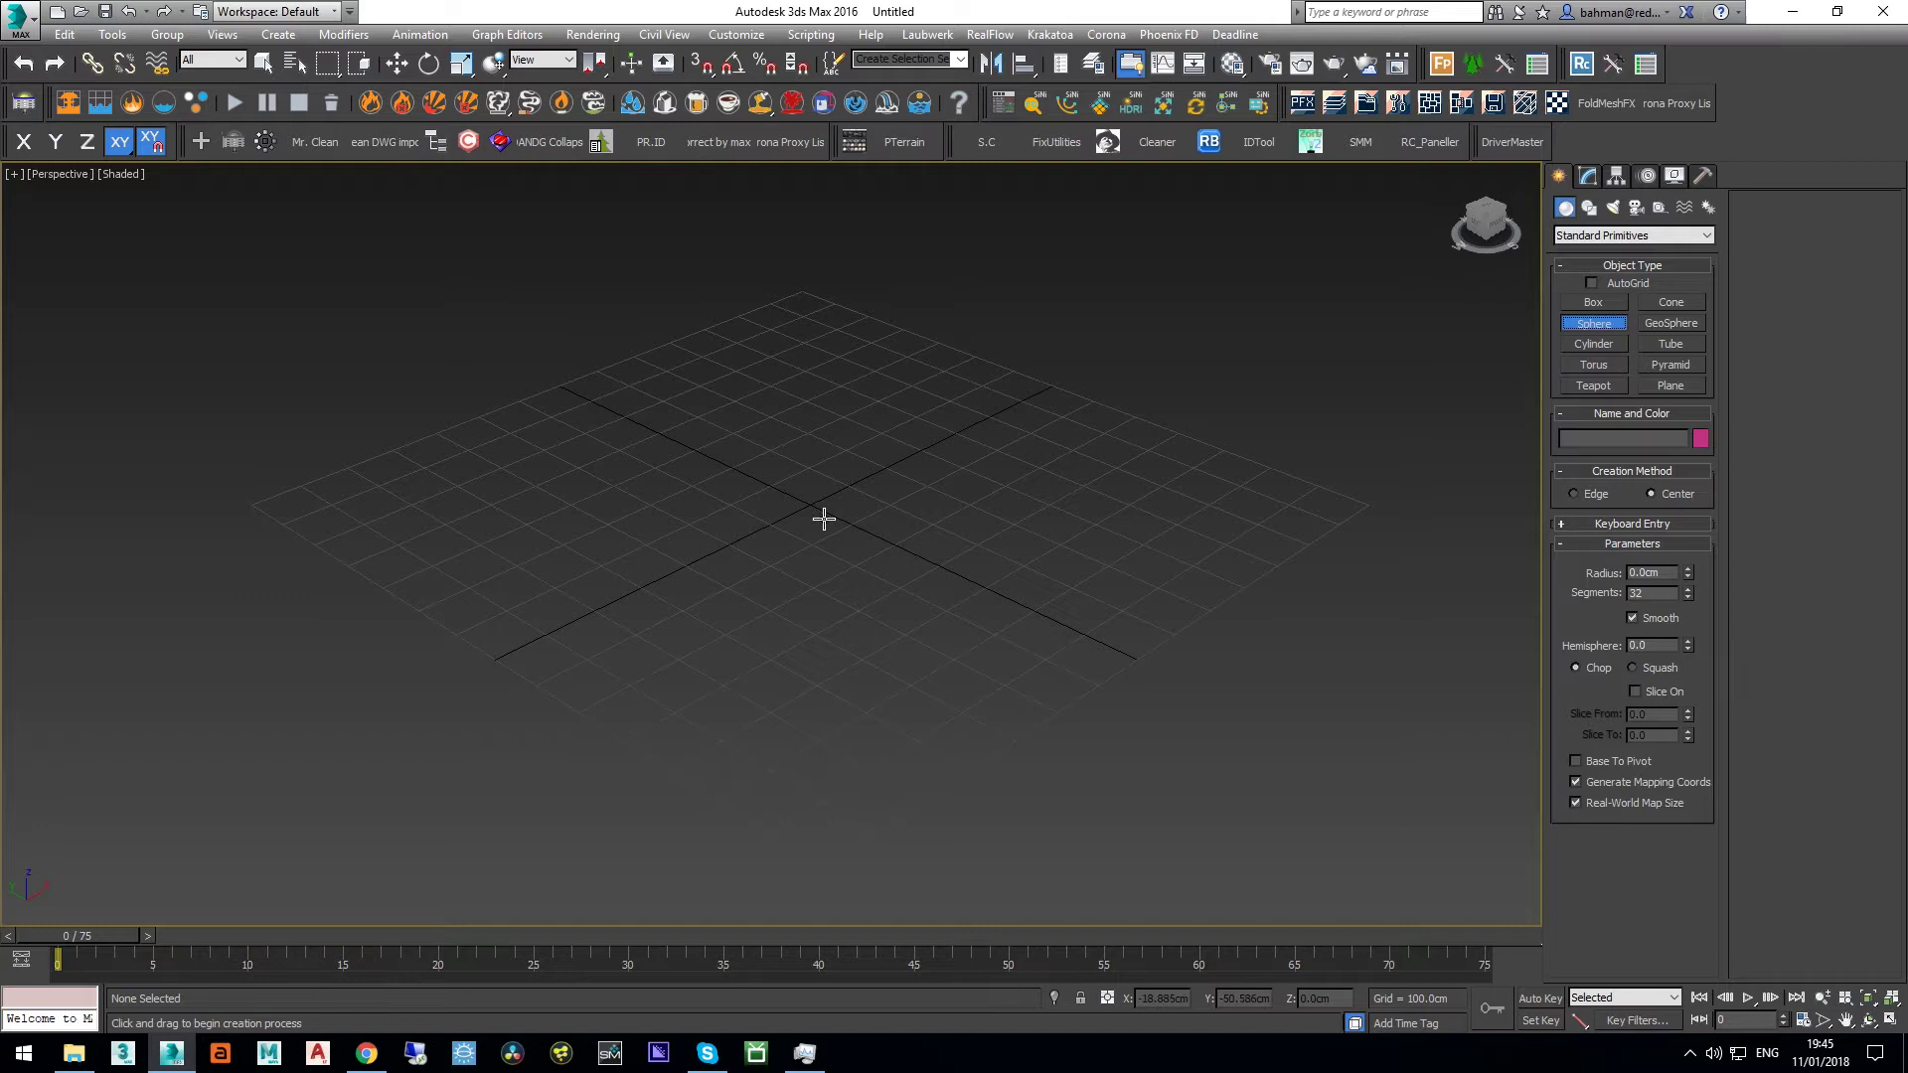
left_click_drag(814, 507, 891, 490)
right_click(889, 573)
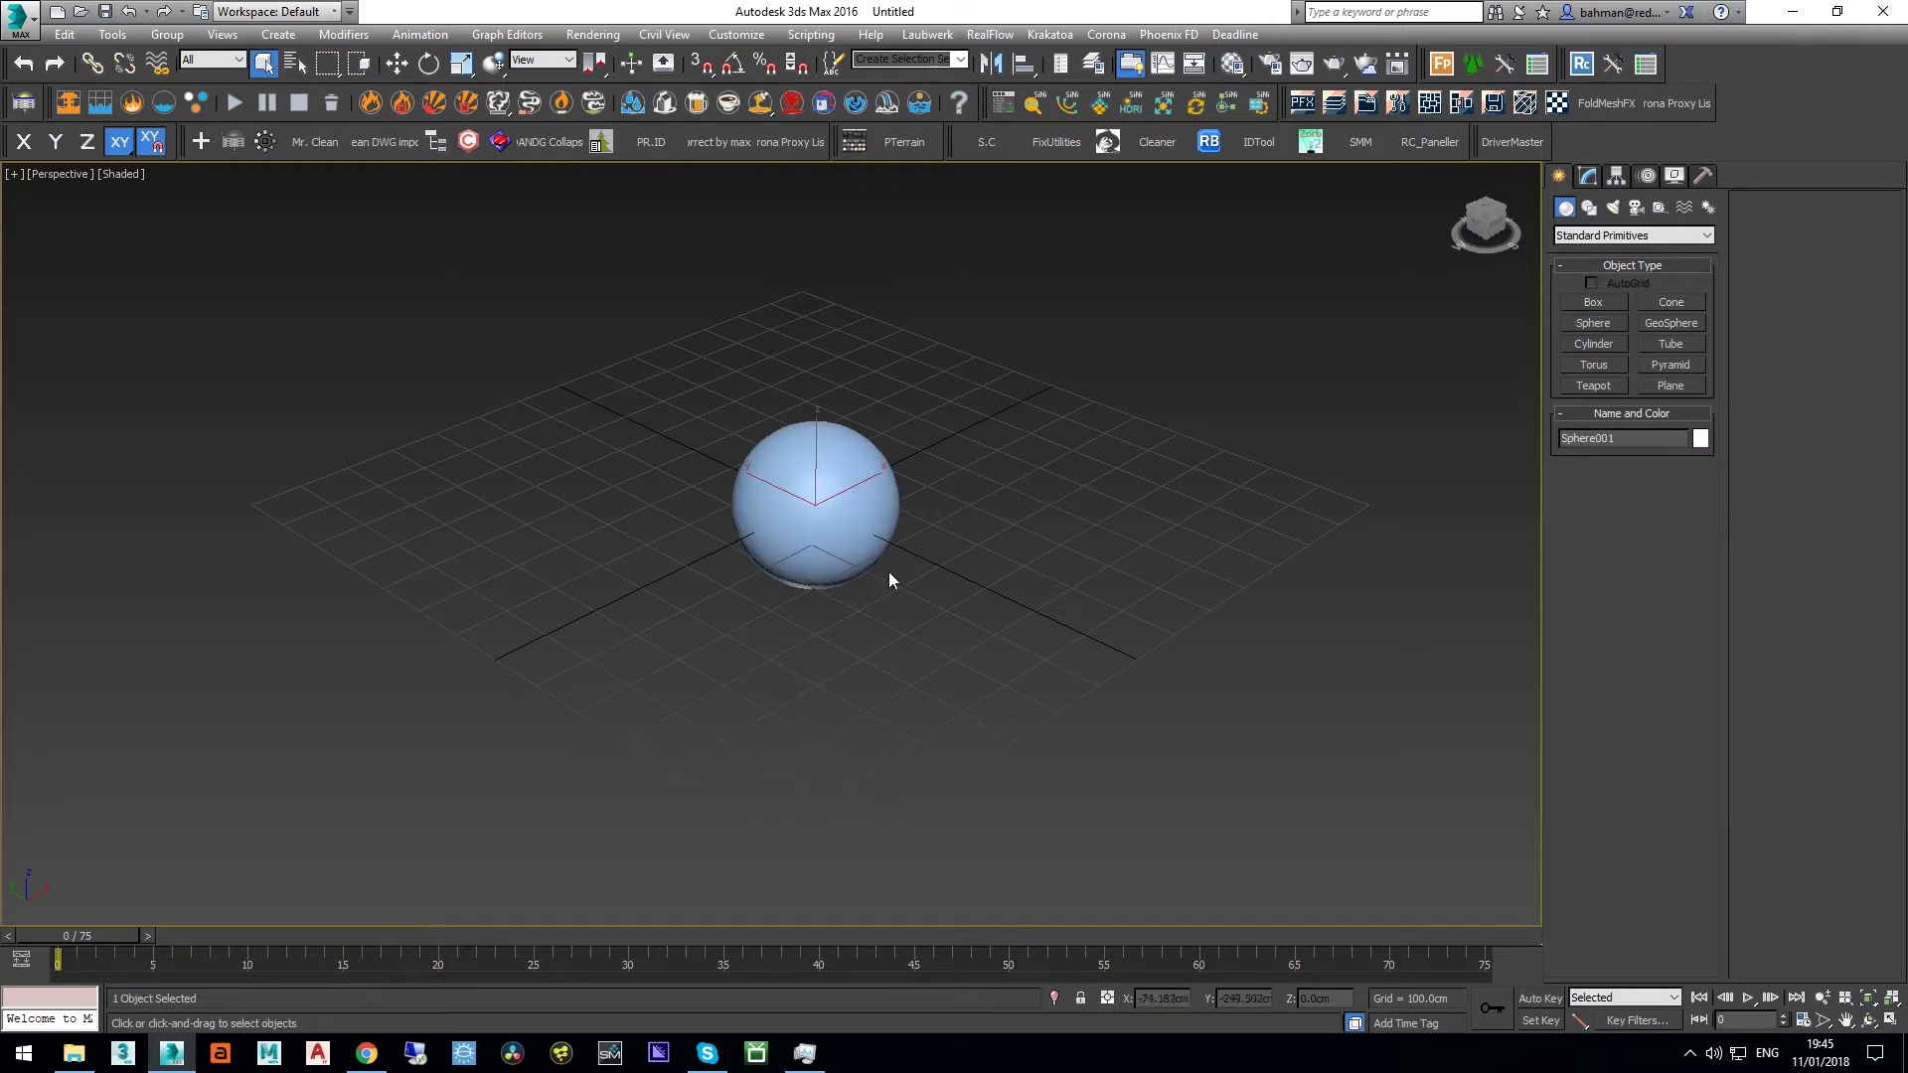
left_click(1589, 176)
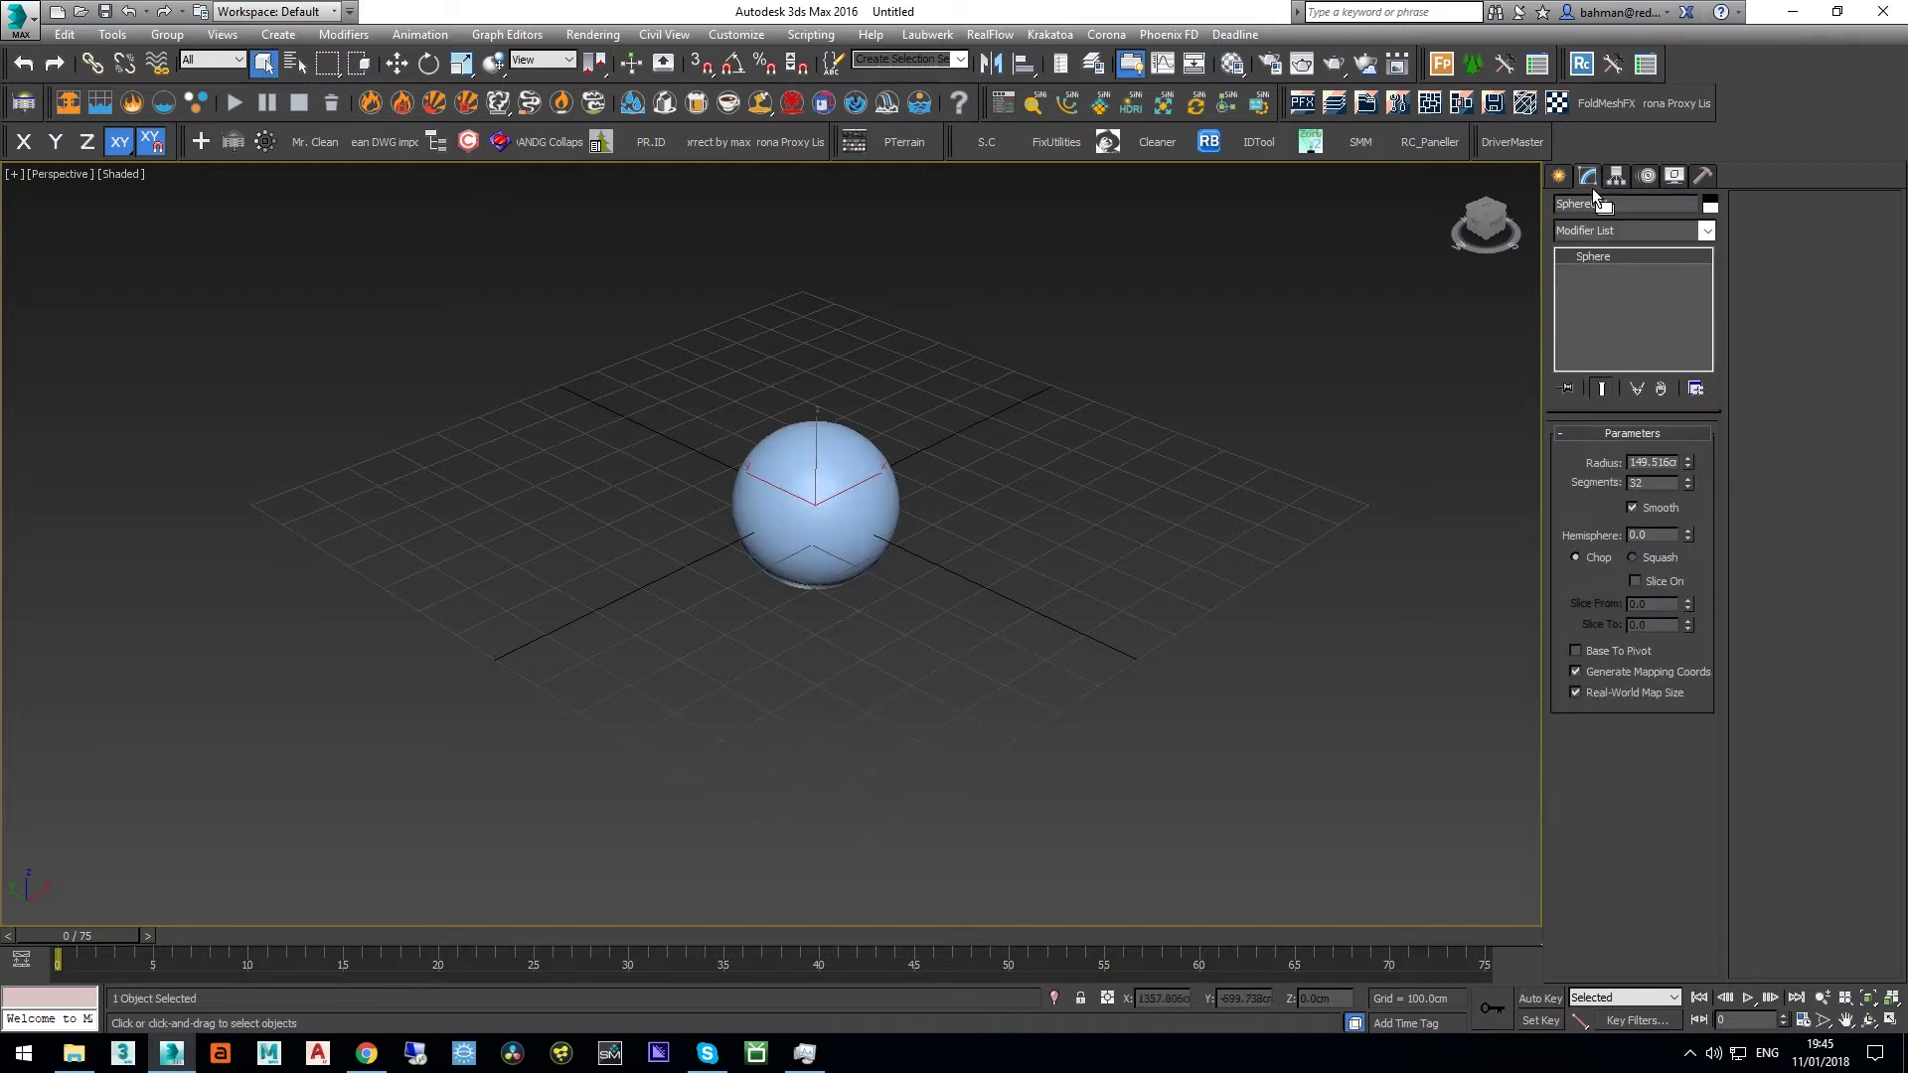
double_click(1648, 463)
type("100")
key("Return")
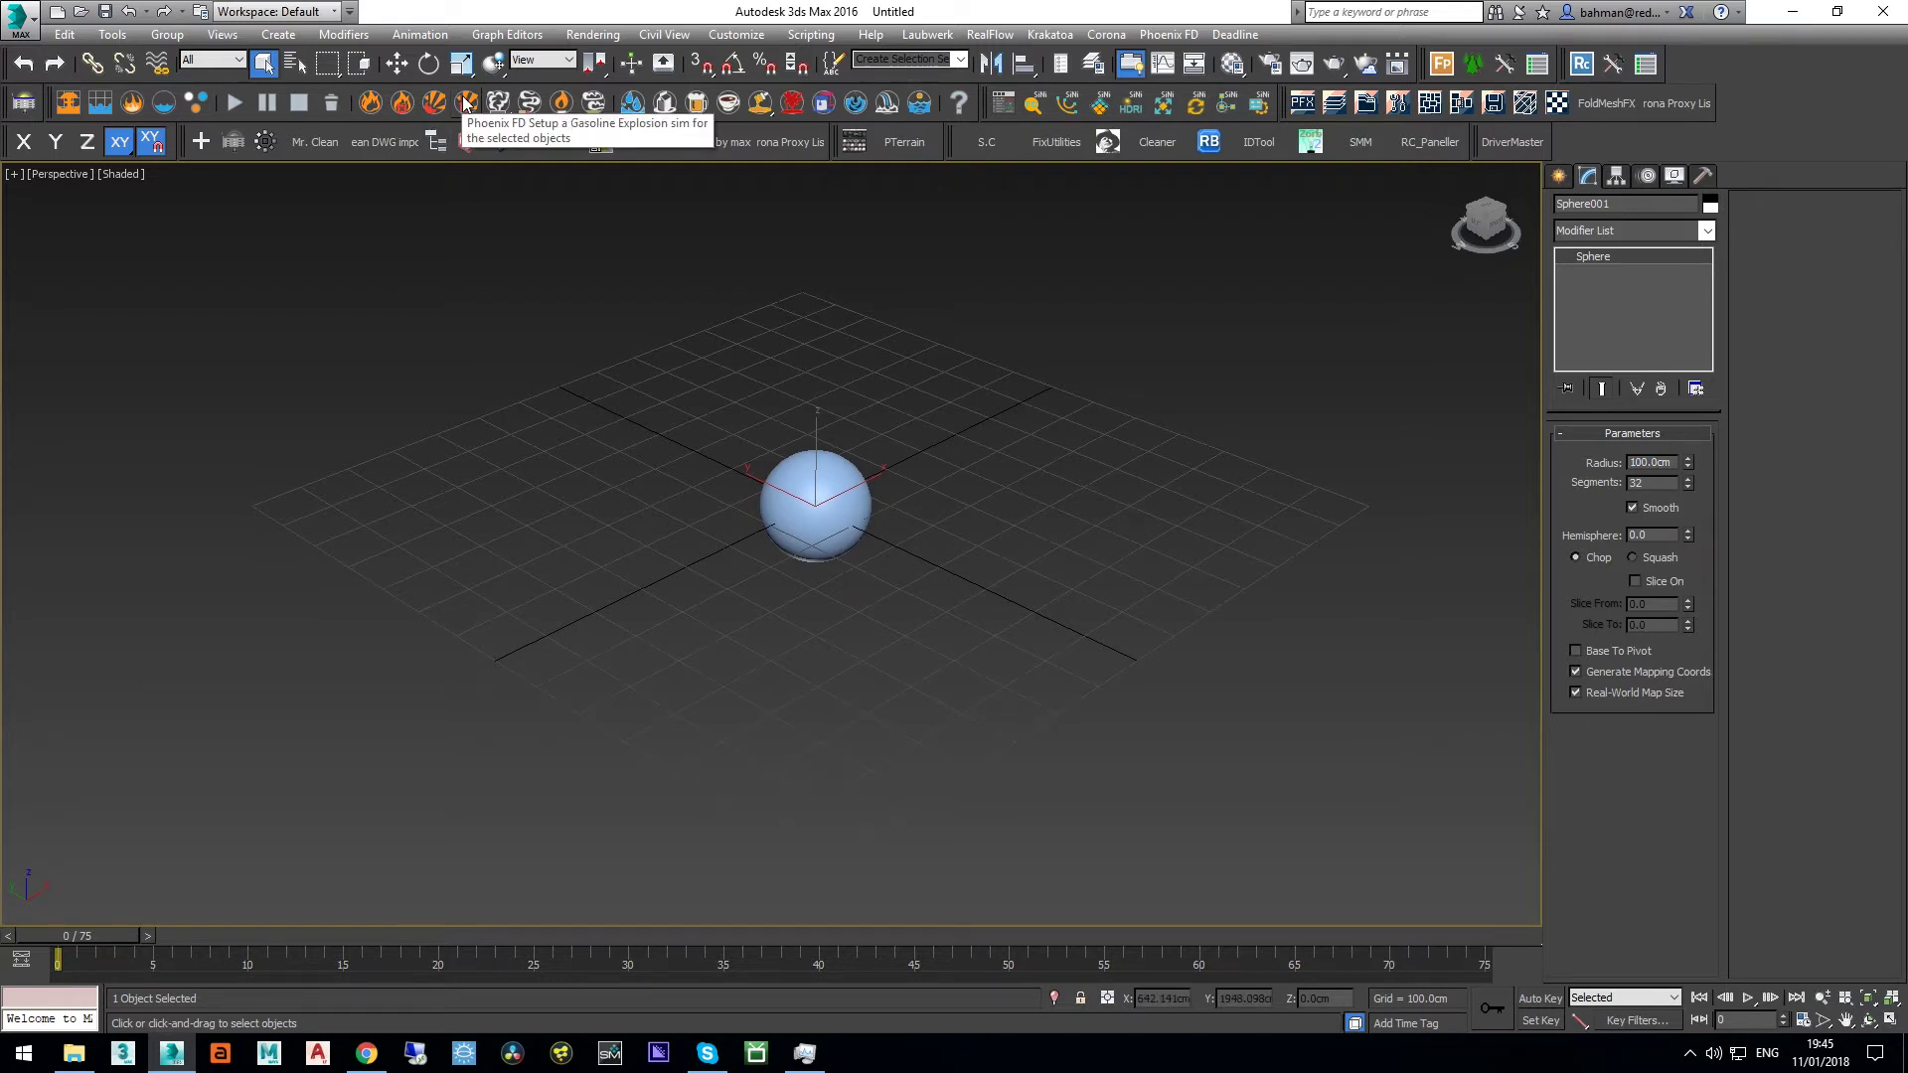
Step: Set up a Phoenix FD Gasoline Explosion simulation for the selected sphere
left_click(465, 103)
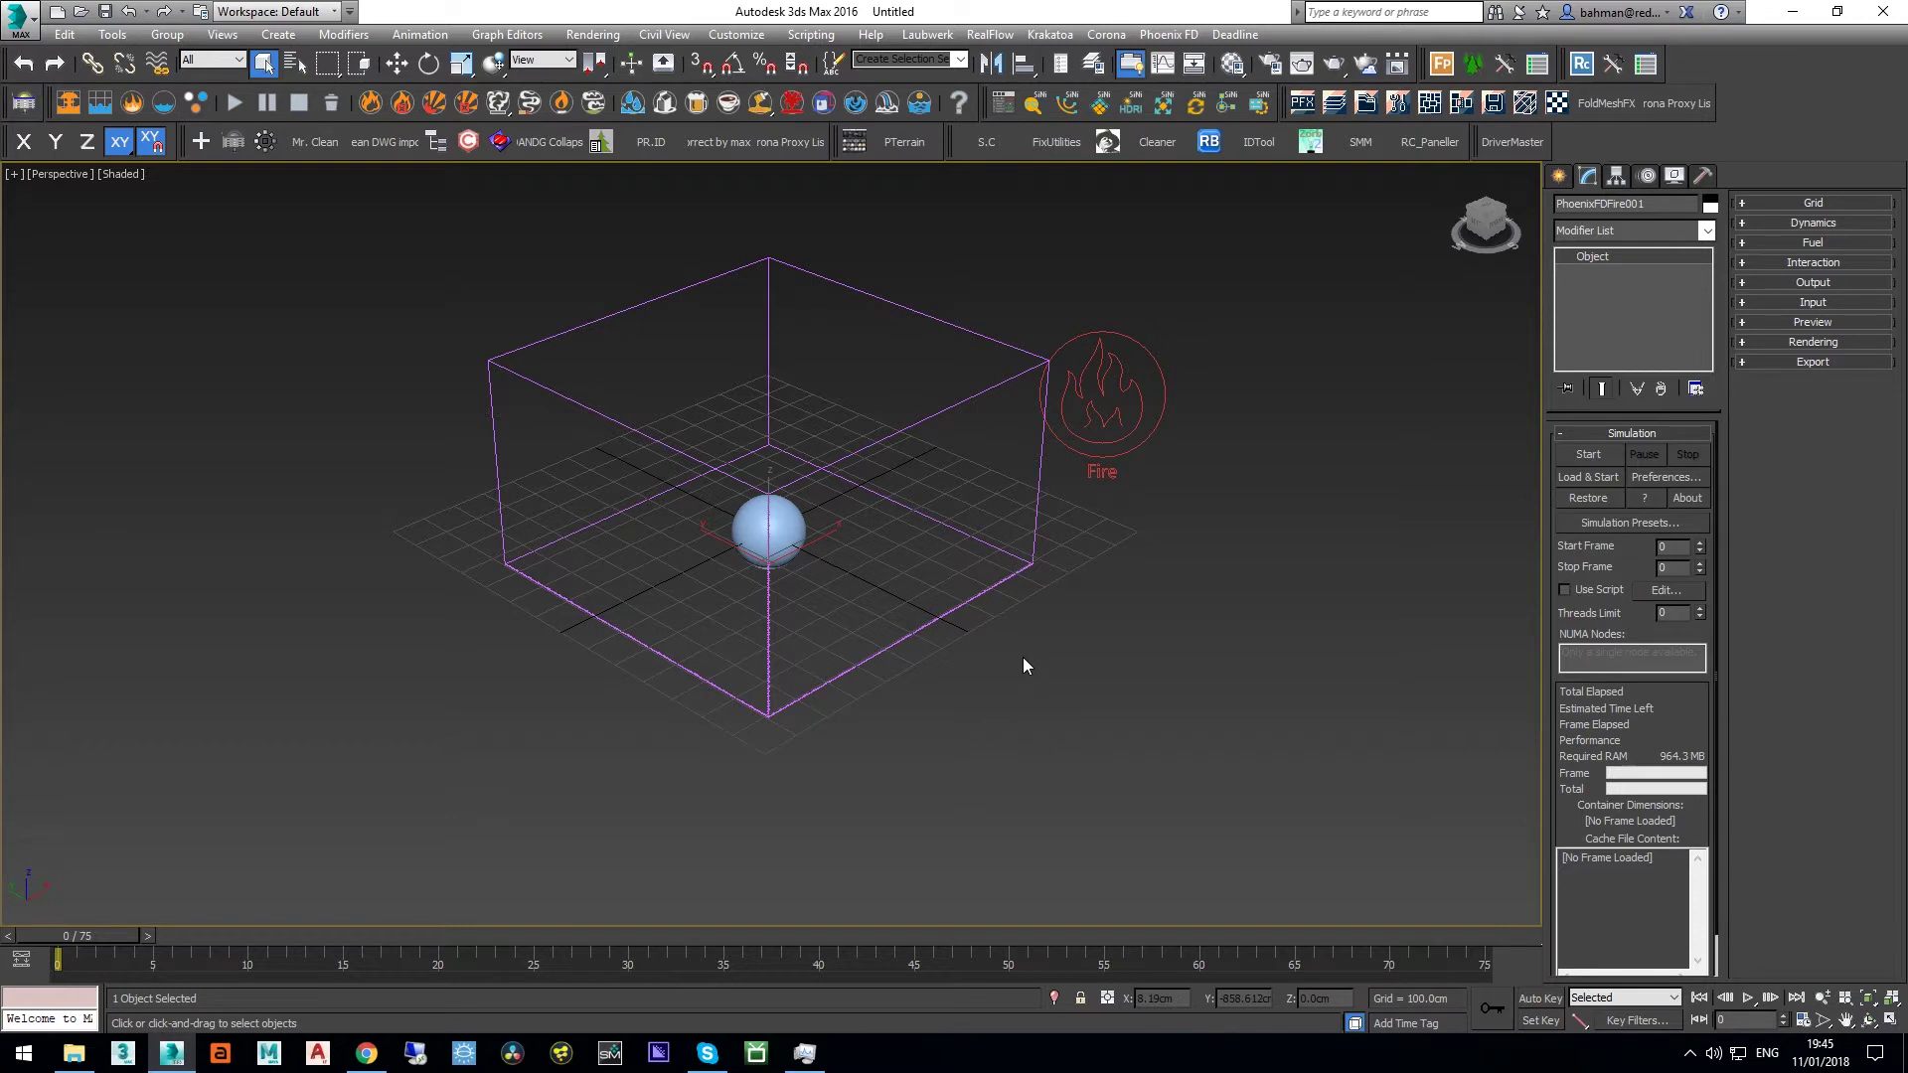
left_click_drag(1027, 659, 818, 477)
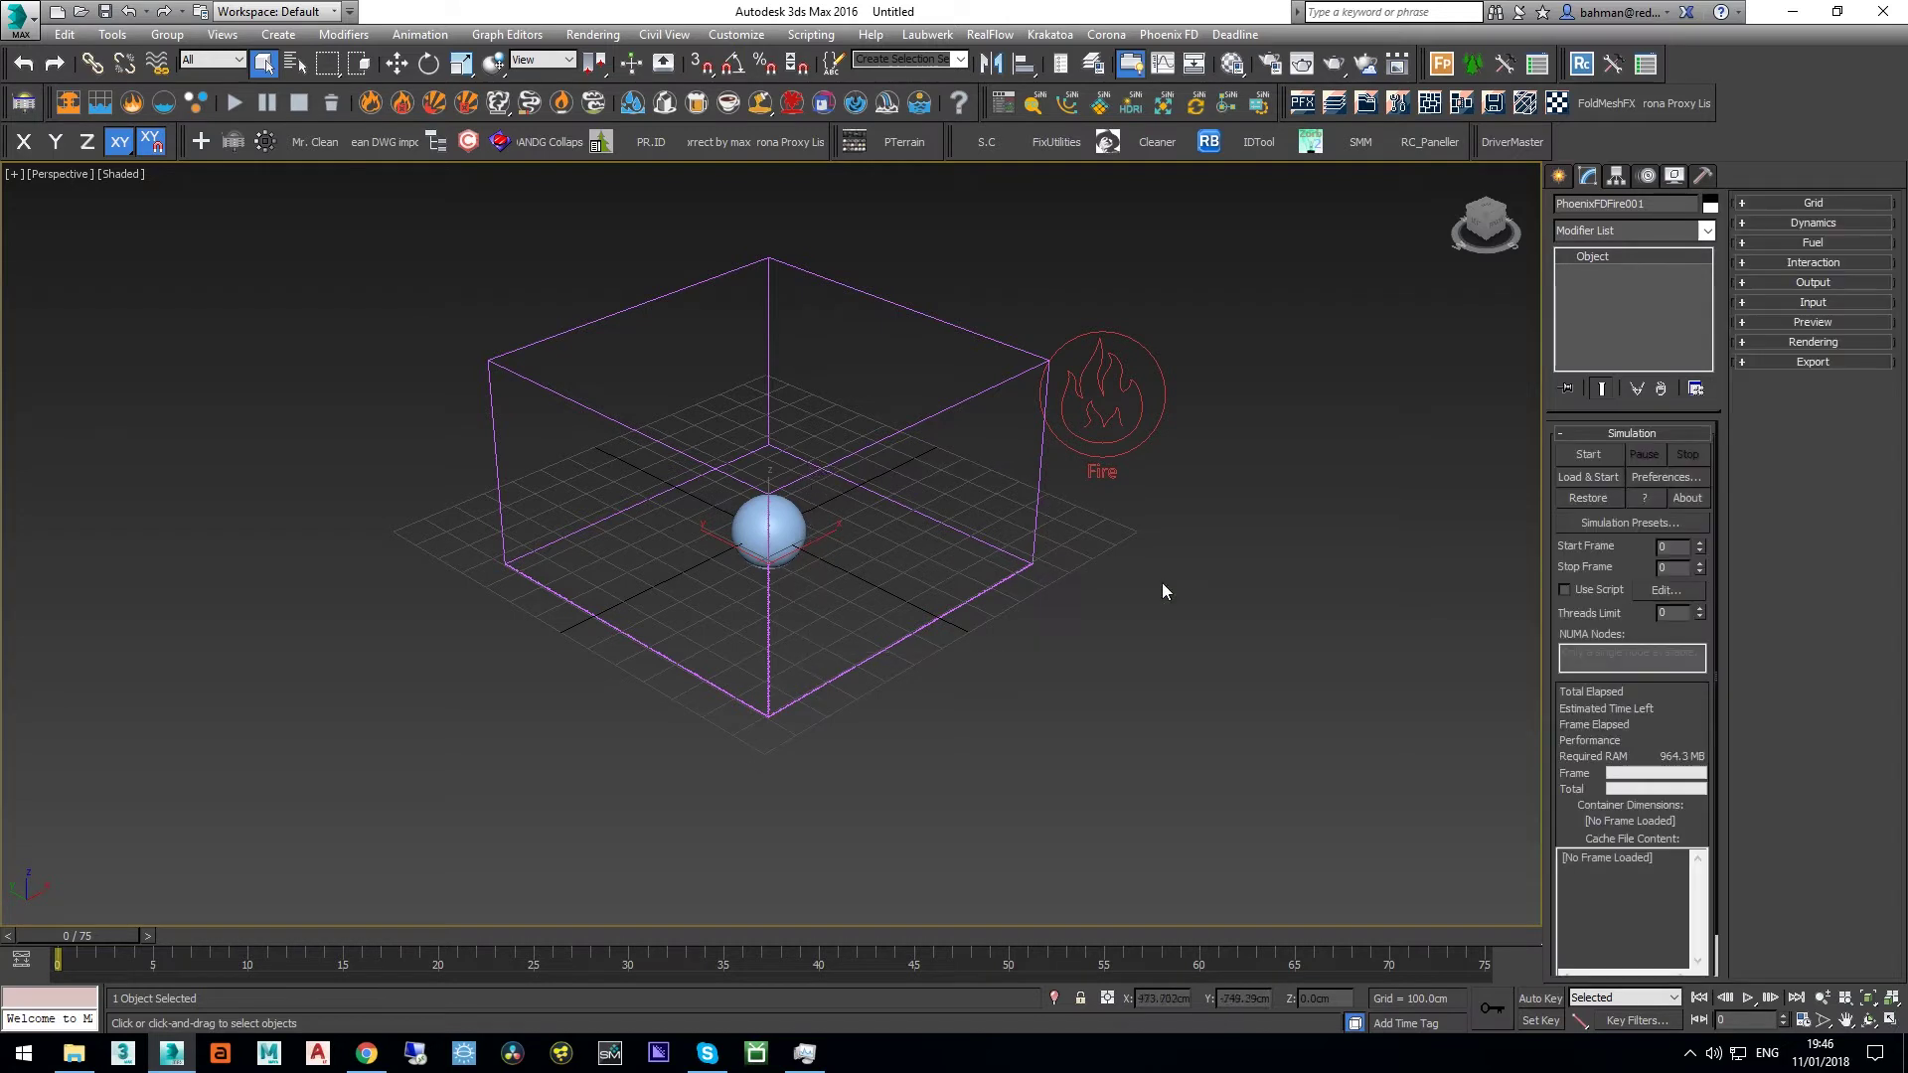
Step: Set the Phoenix simulation cache save path to a file named Test in the Desktop's Sim folder, using the OpenVDB (*.vdb) format
left_click(1622, 433)
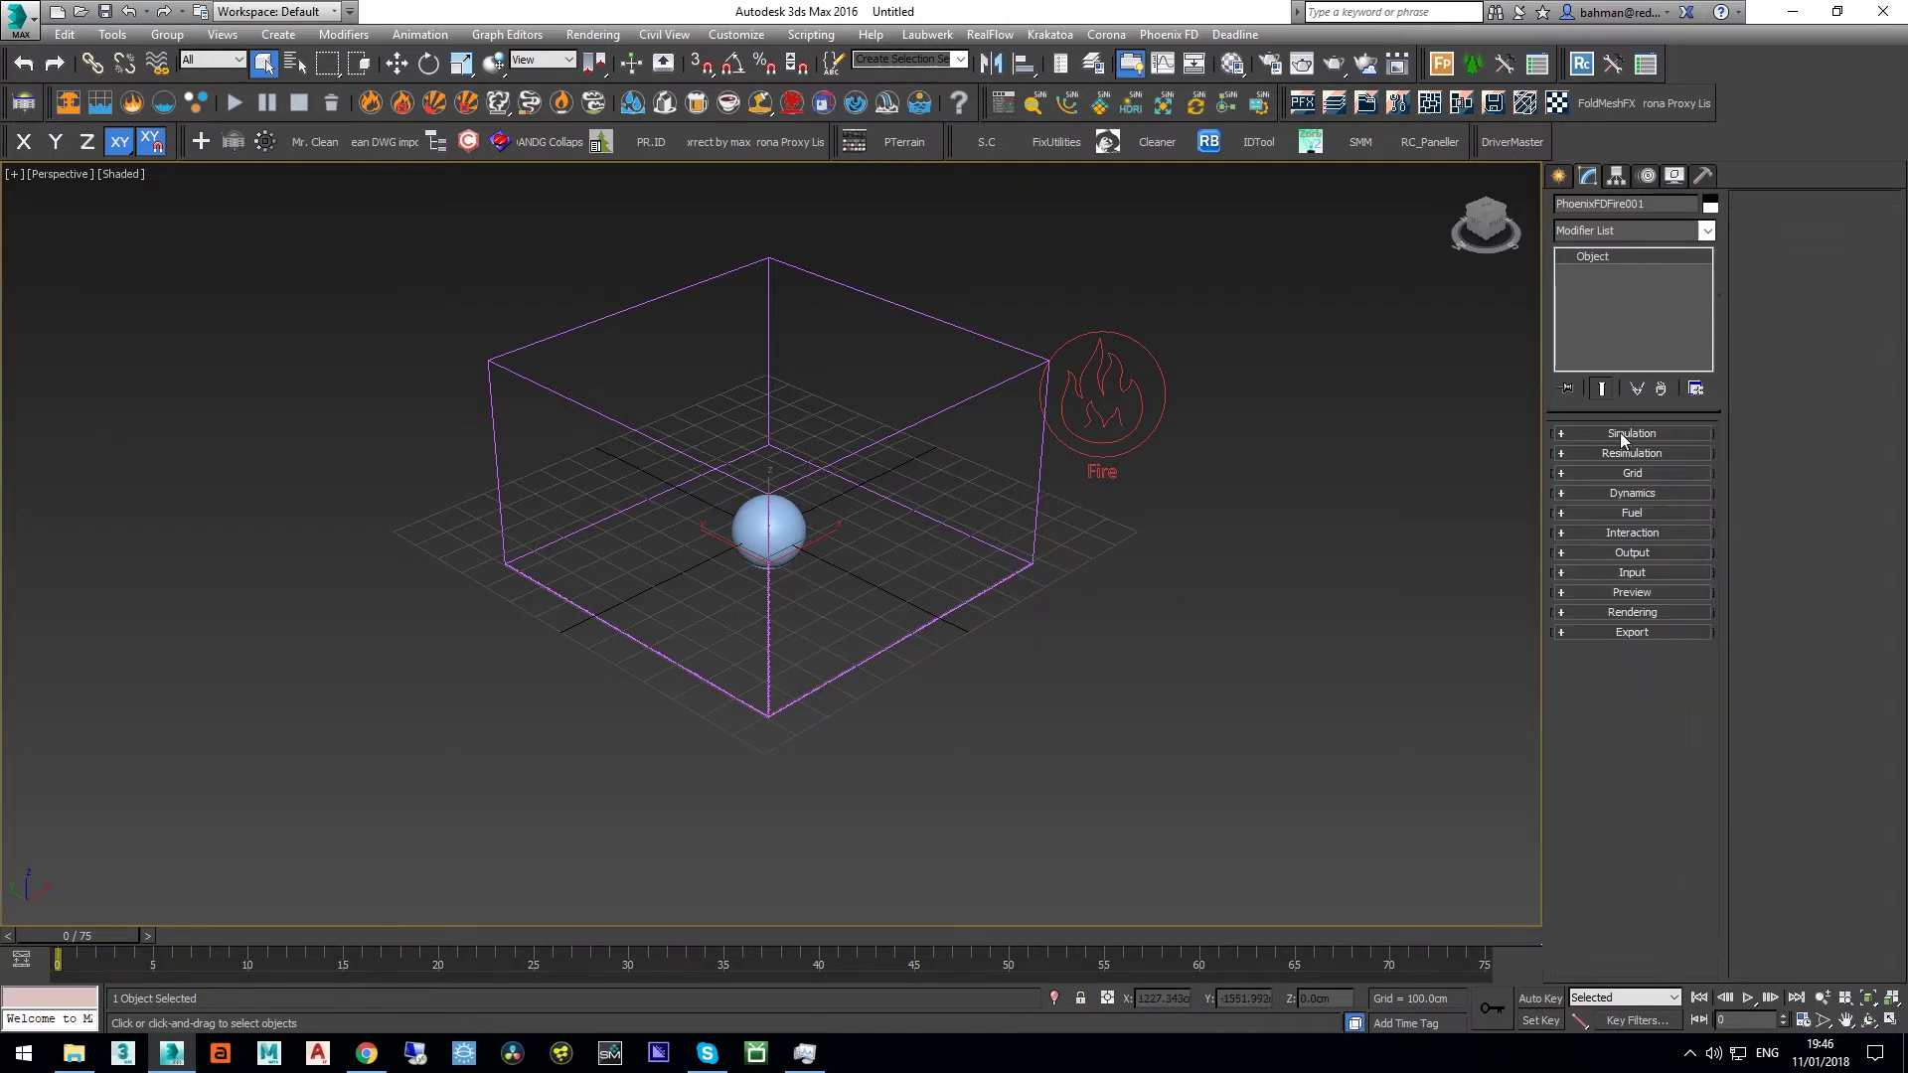
left_click(1646, 551)
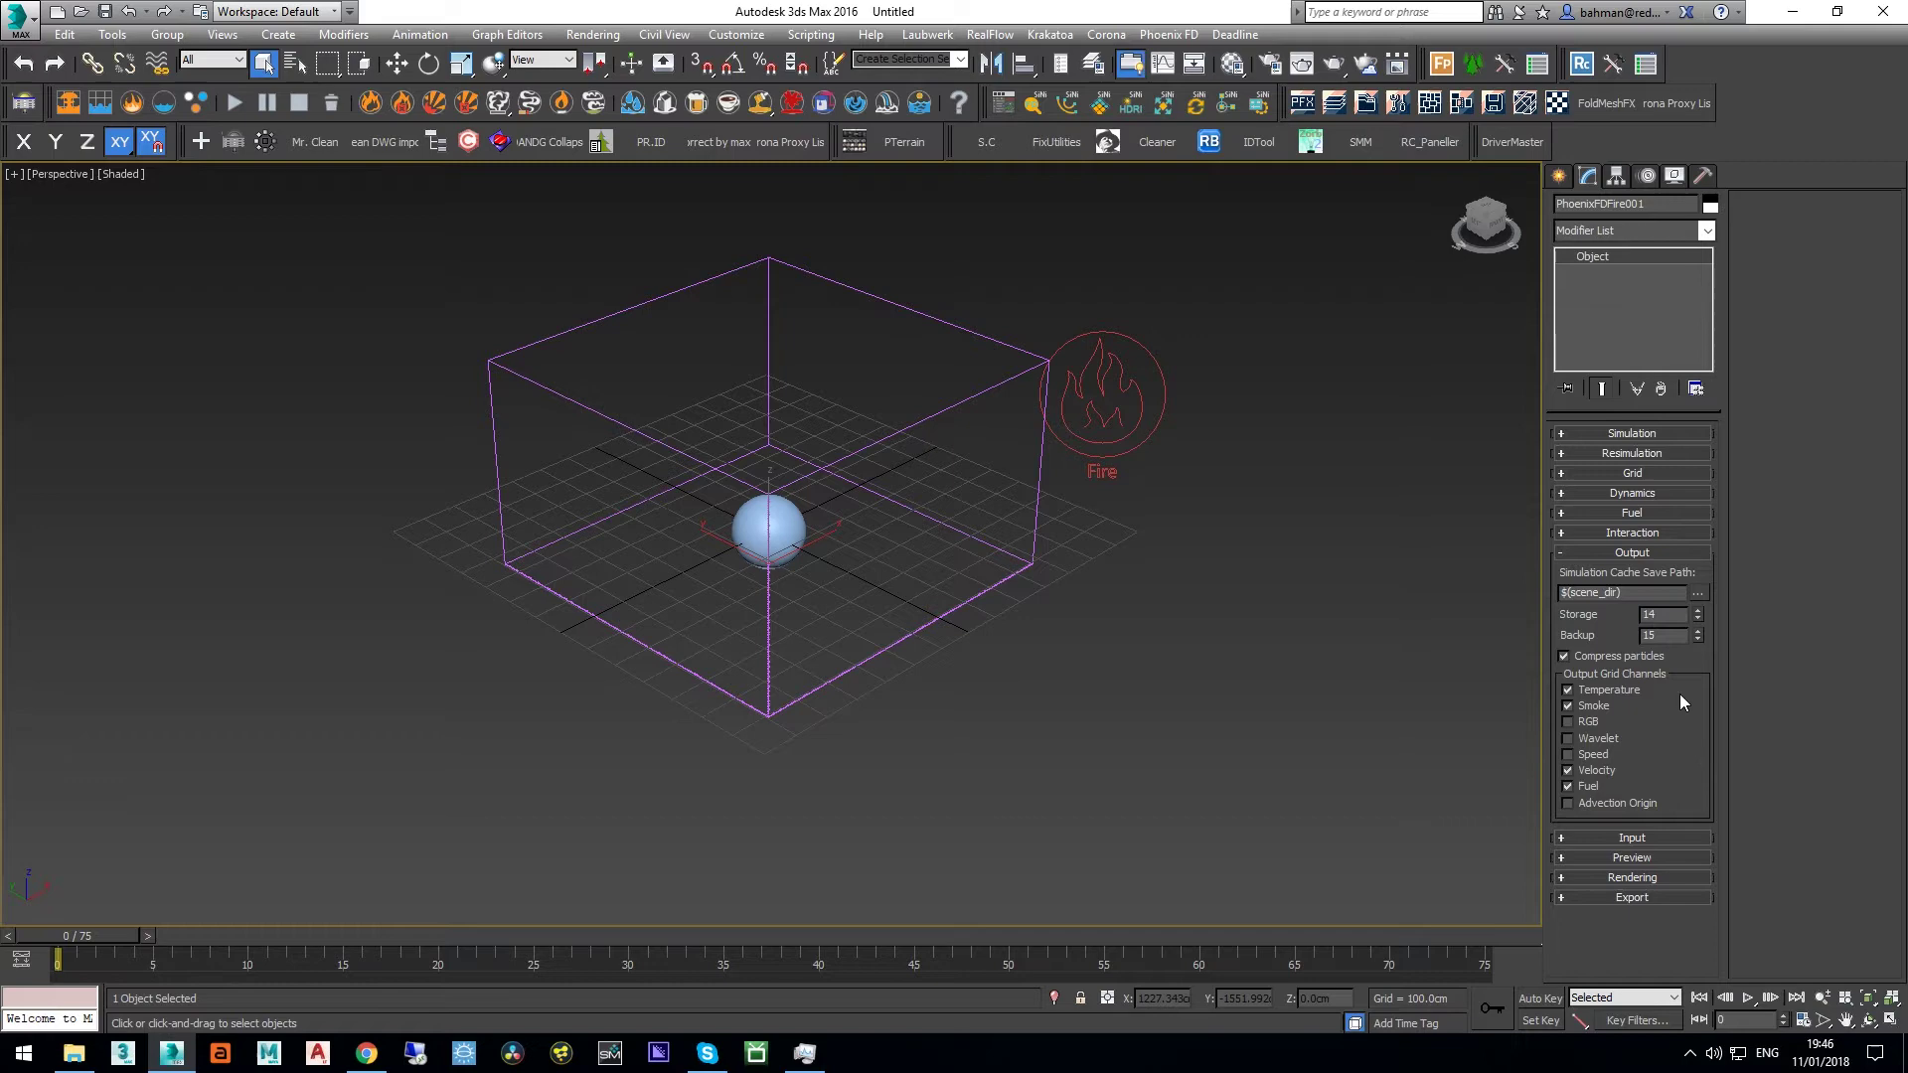
left_click(1698, 594)
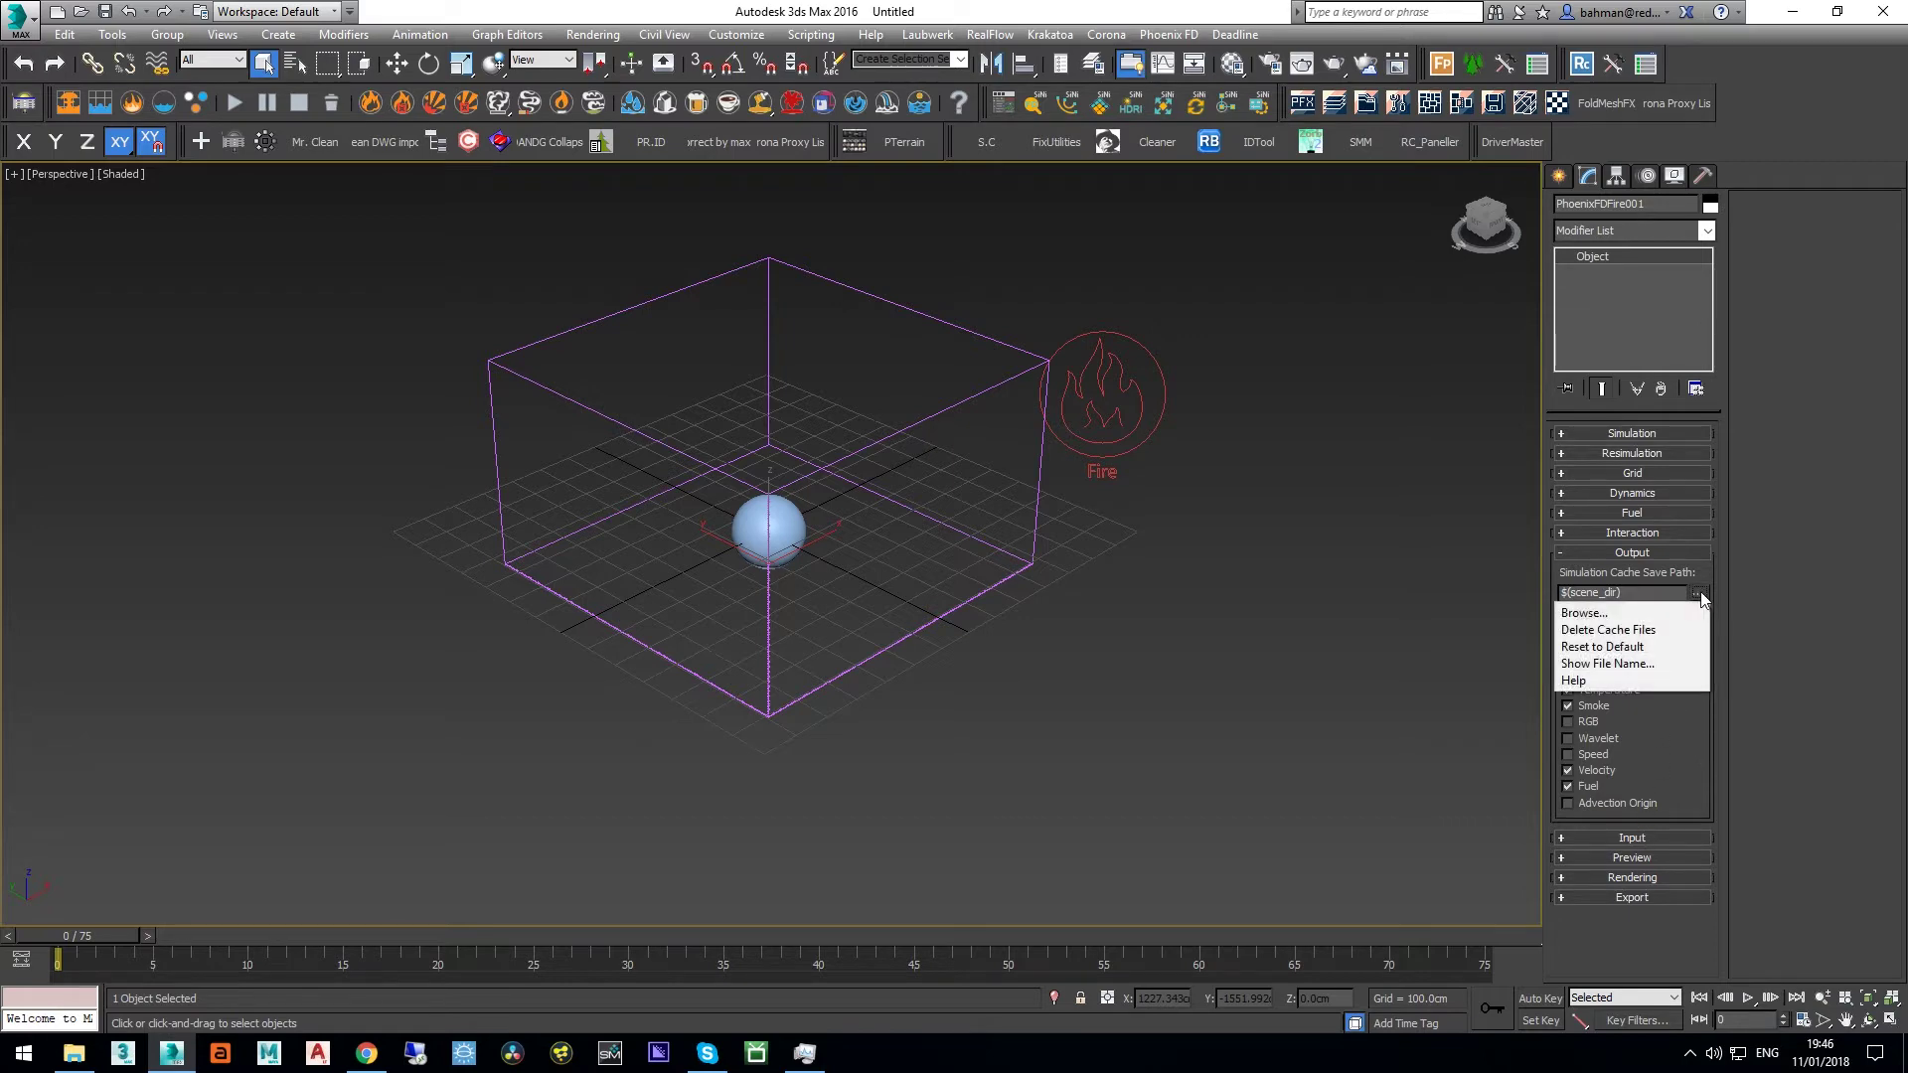
left_click(1690, 610)
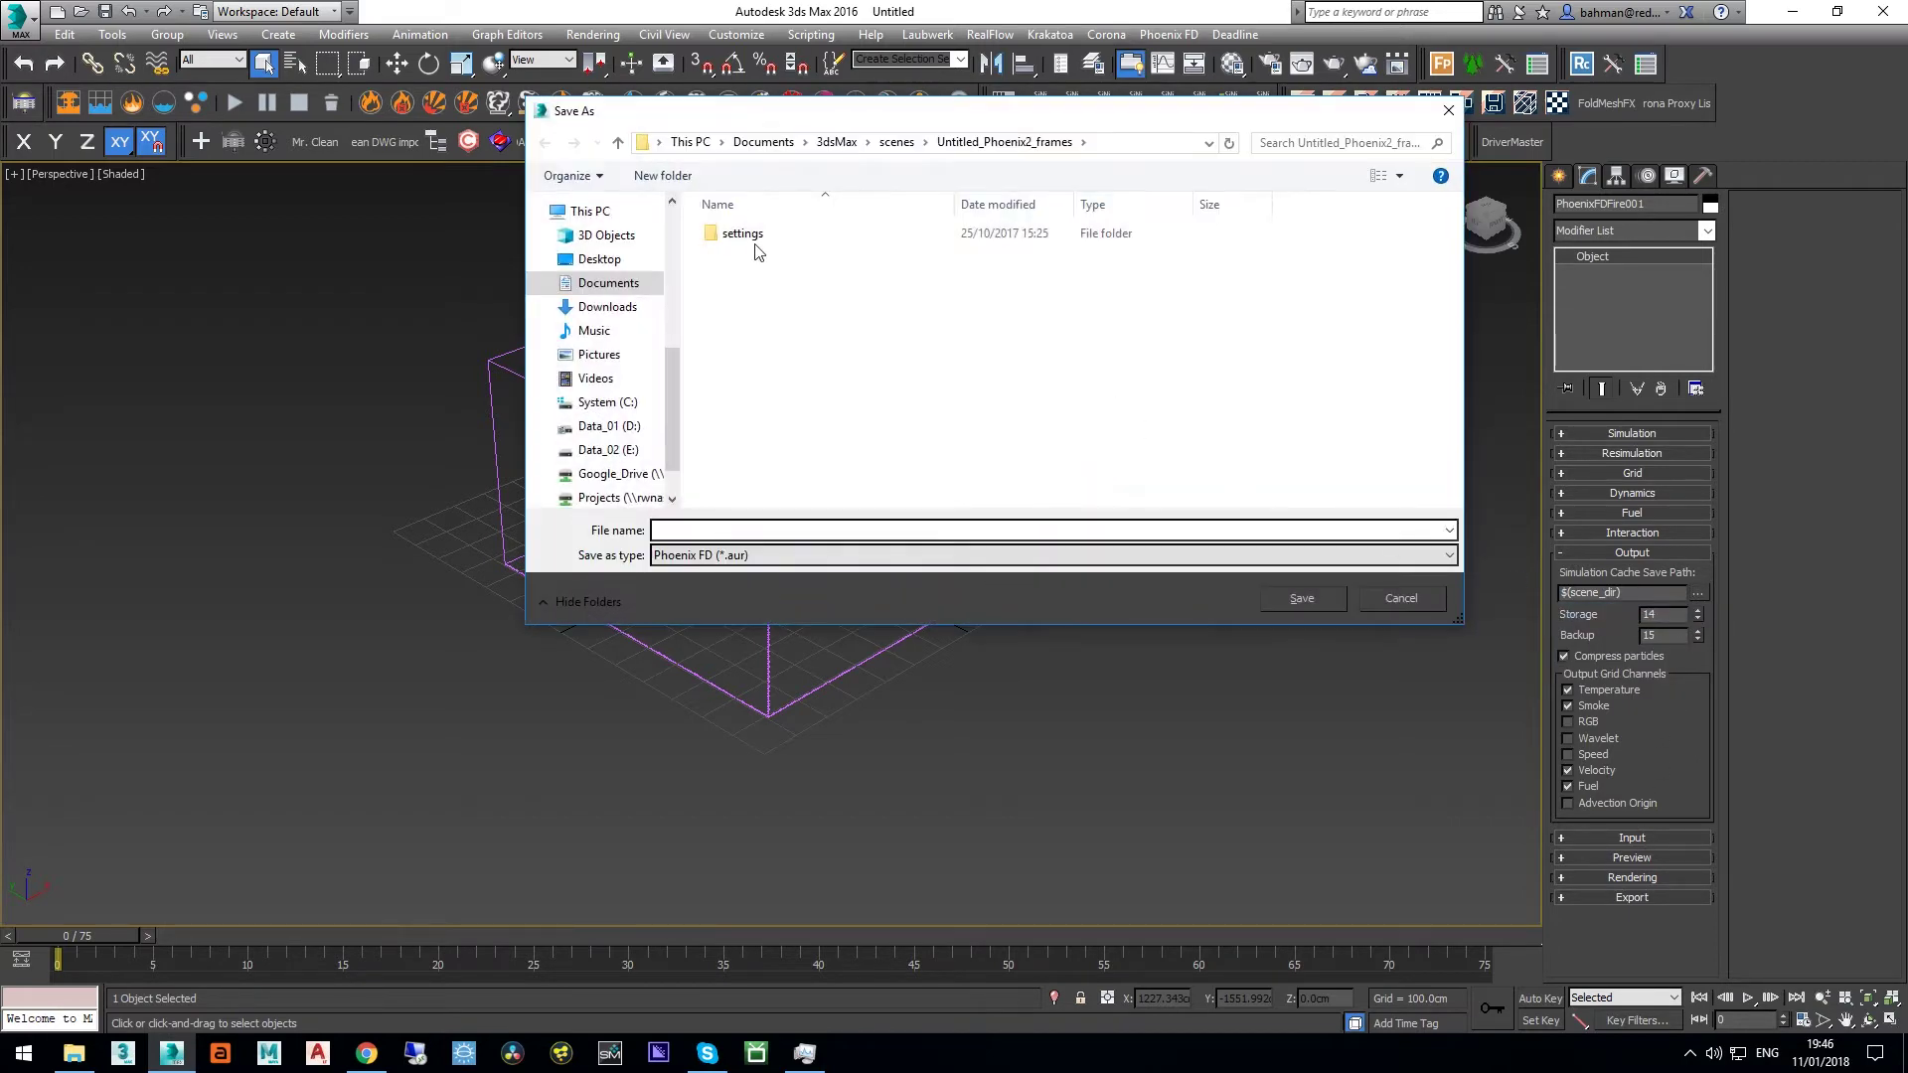
left_click(605, 260)
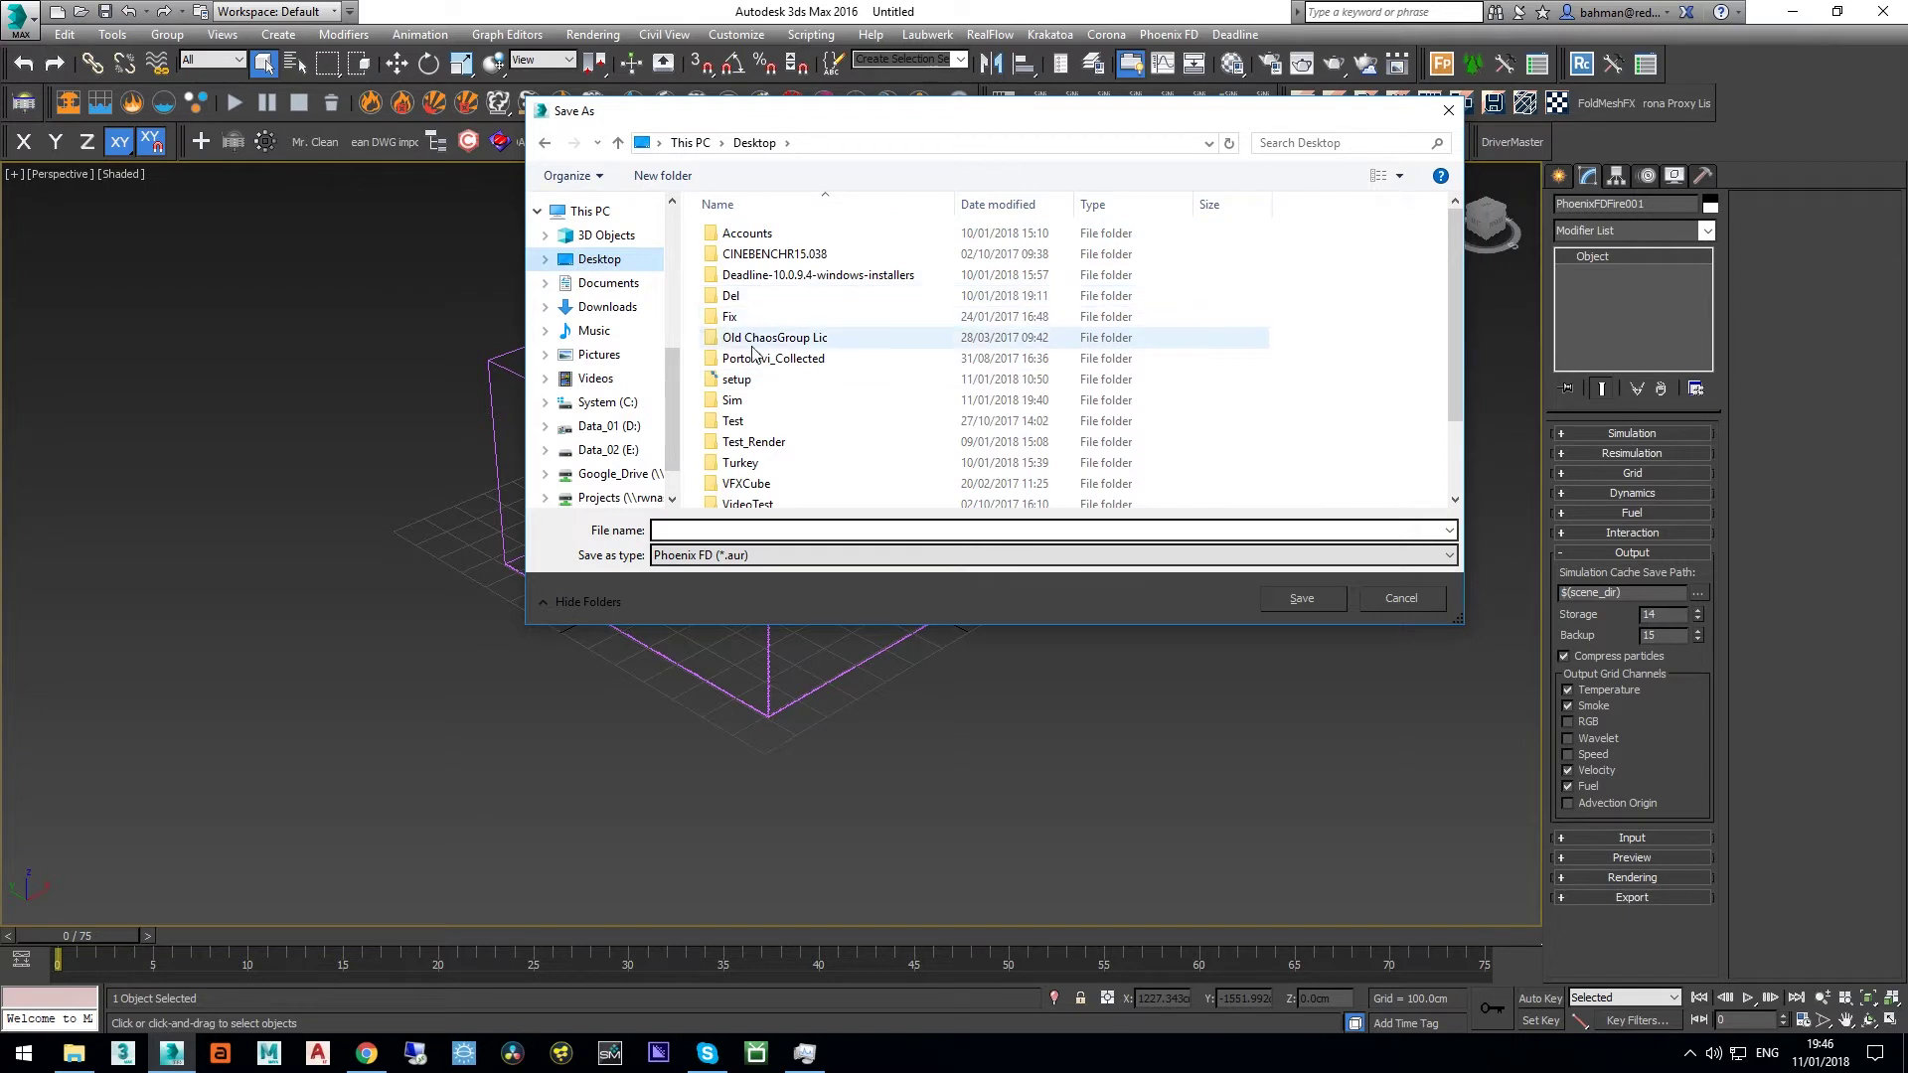
double_click(736, 400)
left_click(723, 554)
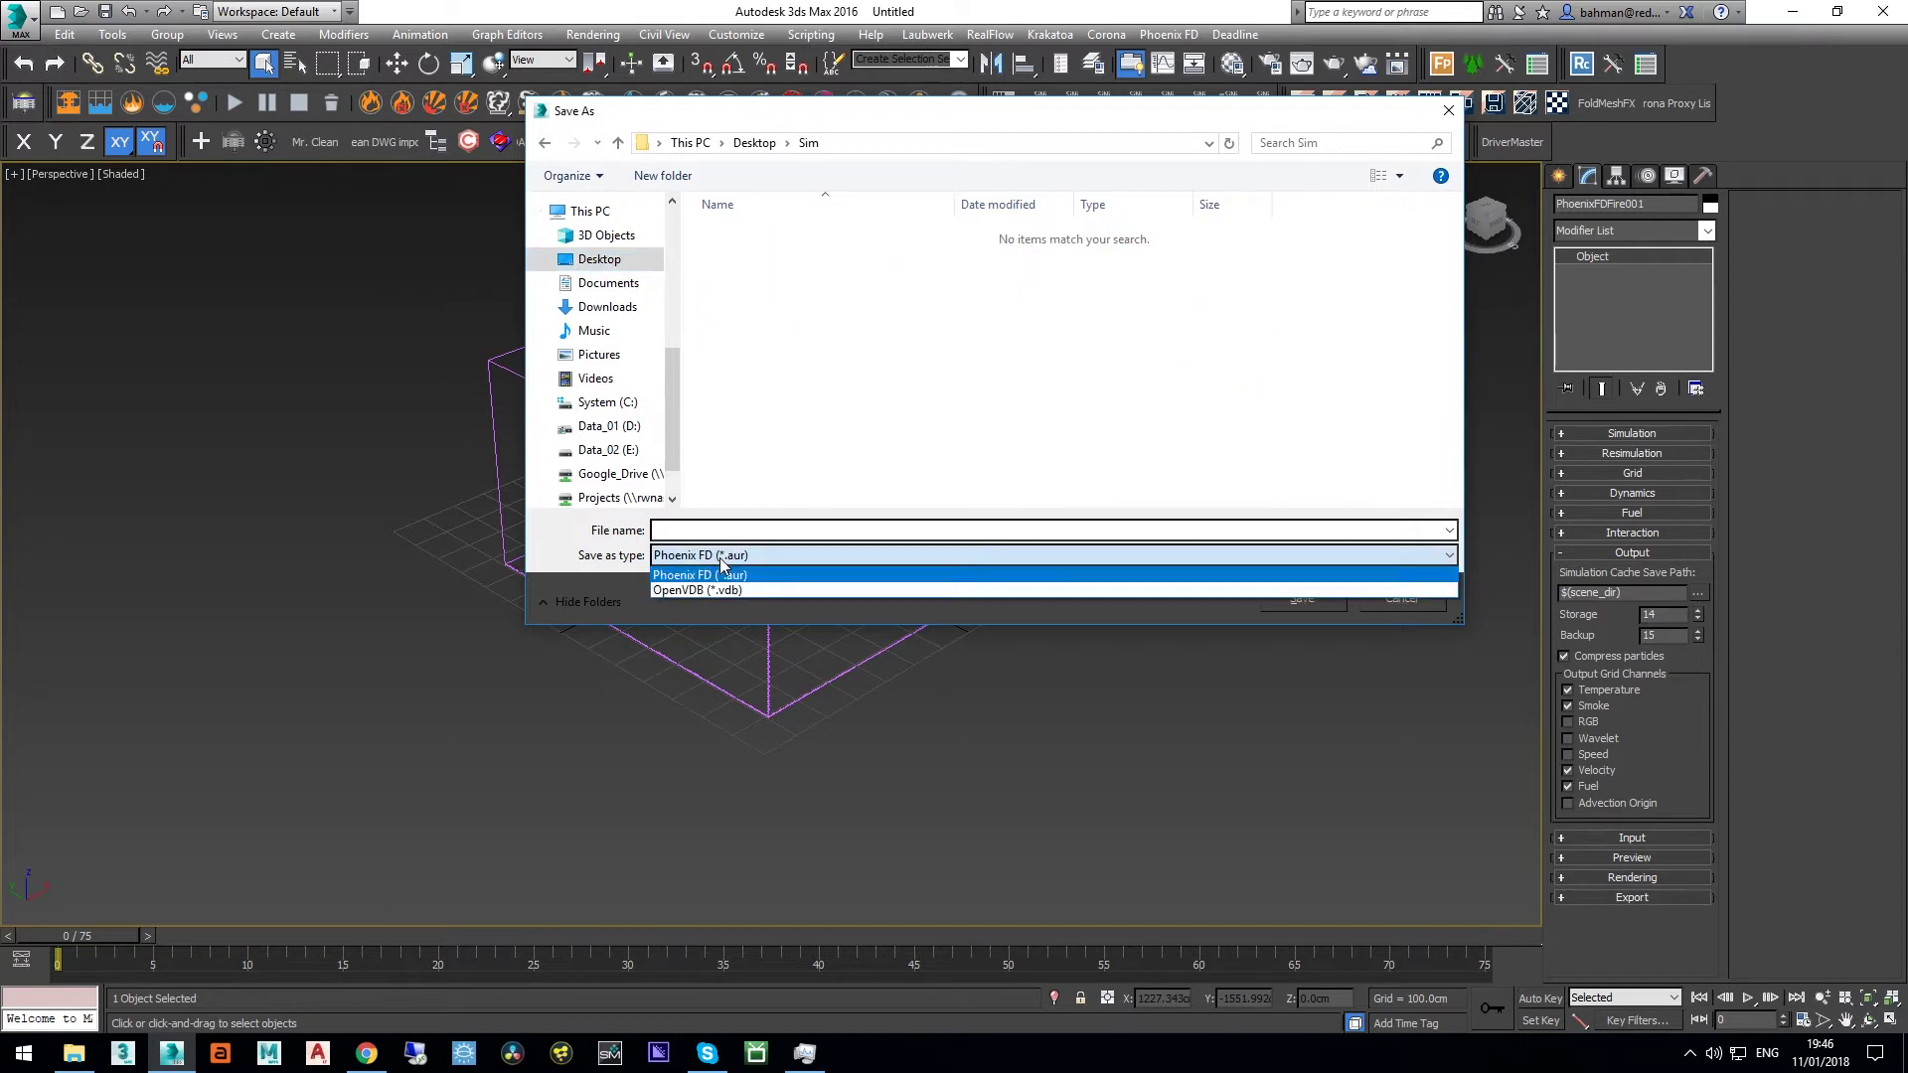
left_click(725, 580)
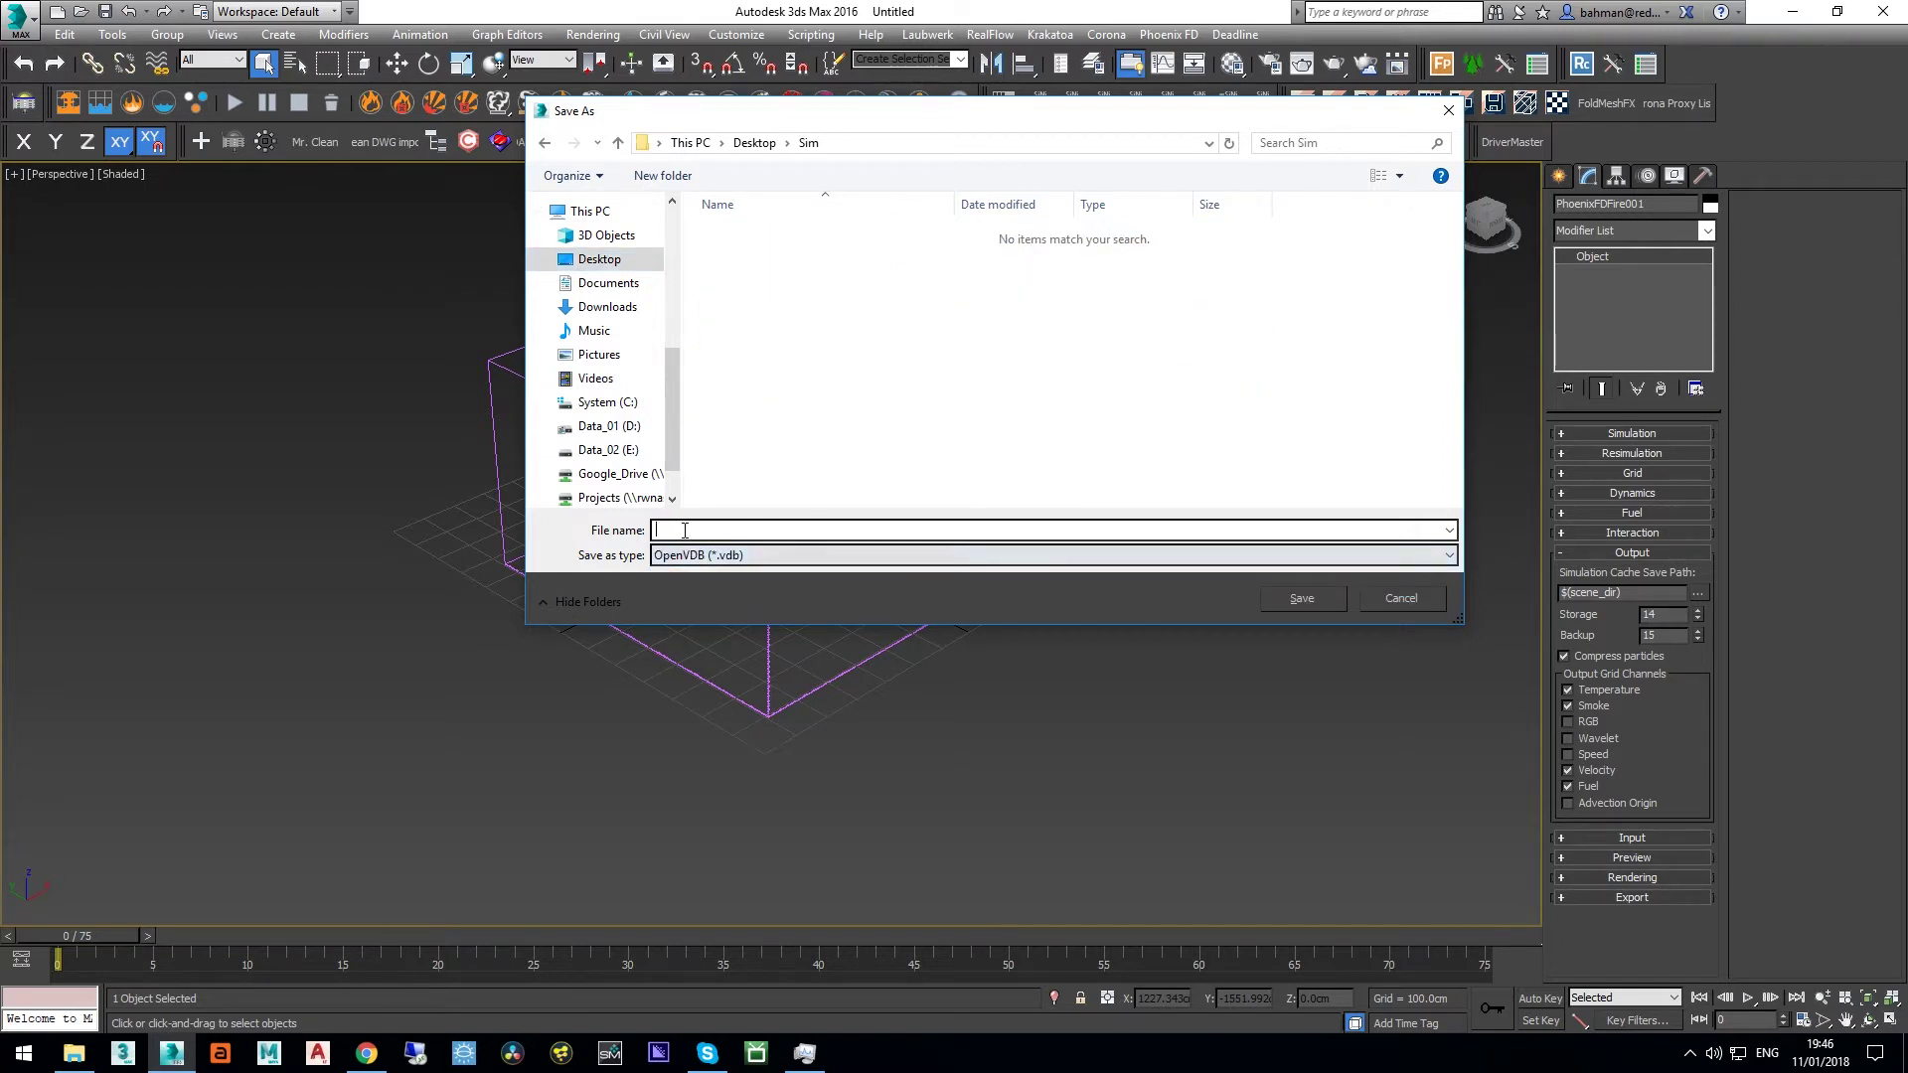
type("Test")
key("Return")
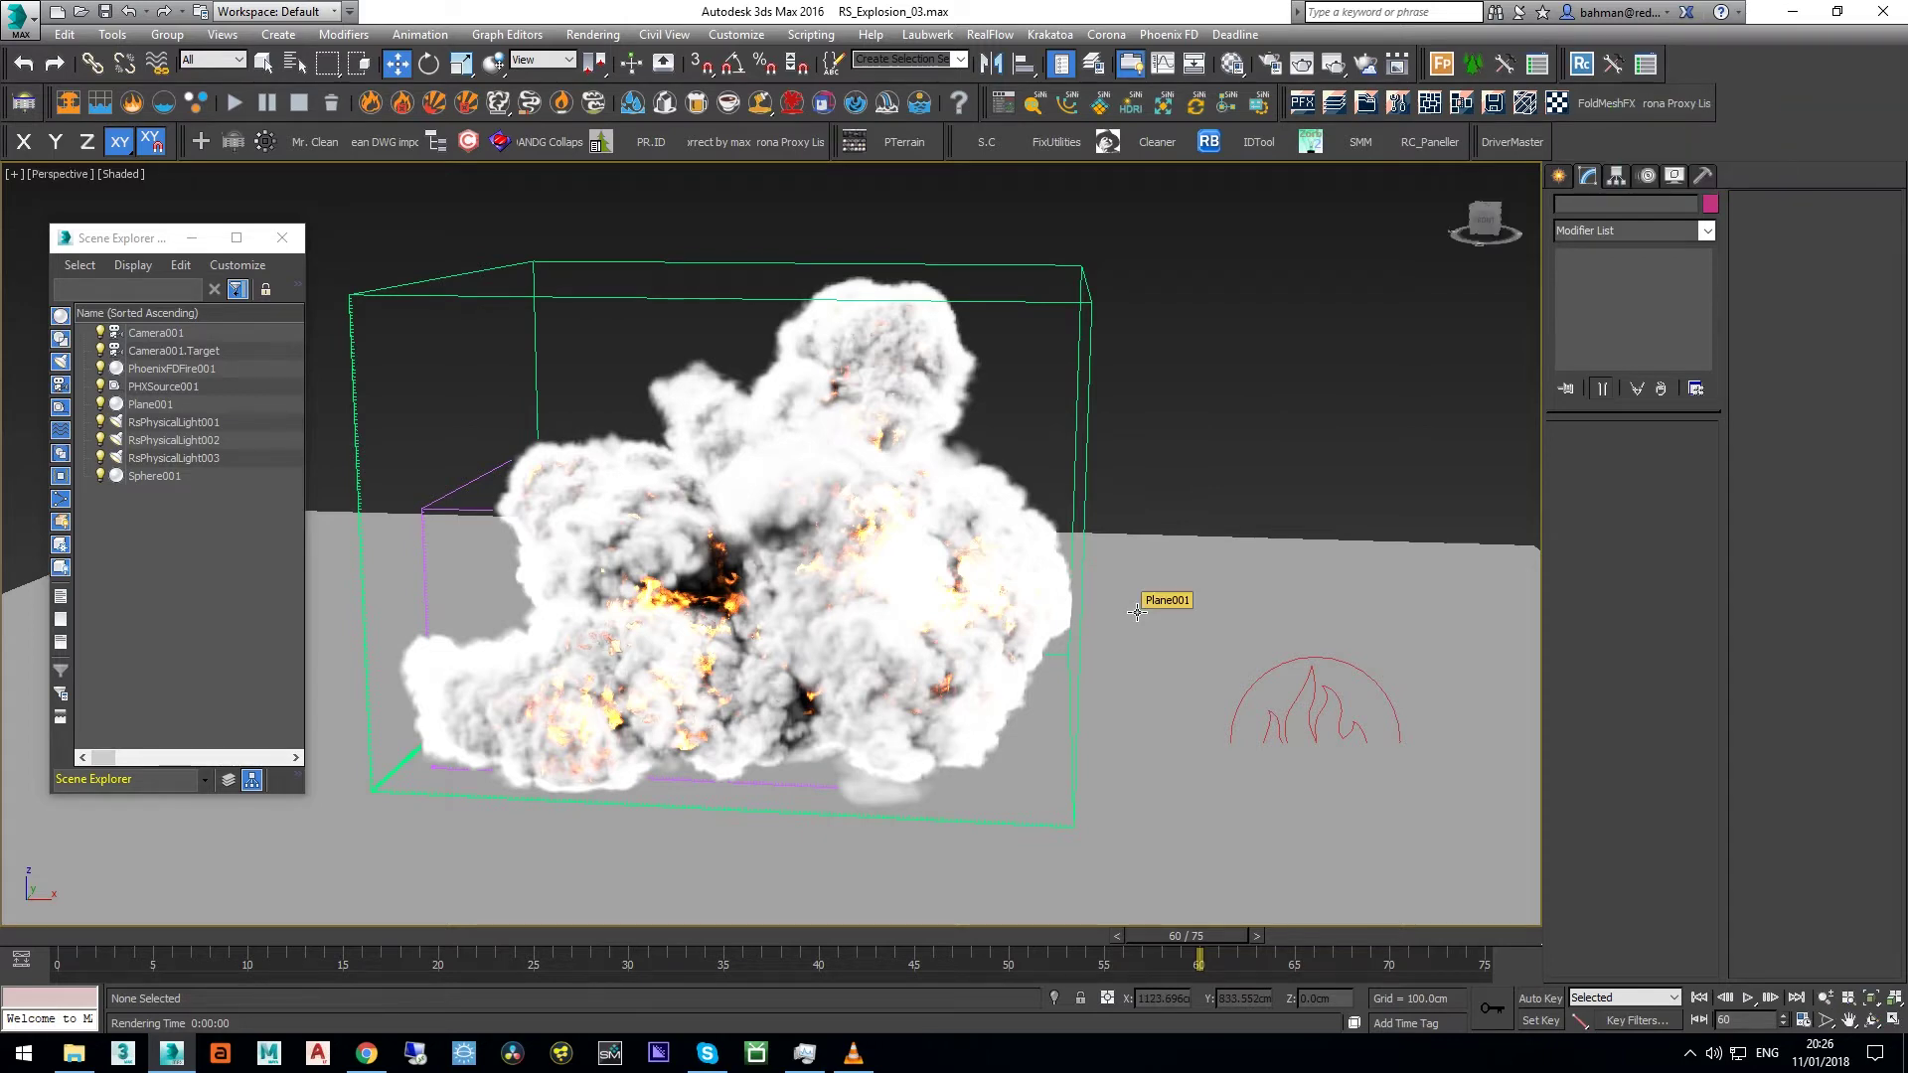
Step: Review the ground plane's Redshift Object Properties, examining its matte and shadow settings
key("p")
mouse_move(1112, 630)
middle_mouse_down("alt")
mouse_move(1021, 597)
mouse_move(1100, 654)
mouse_move(1022, 639)
mouse_move(1103, 658)
middle_mouse_up("alt")
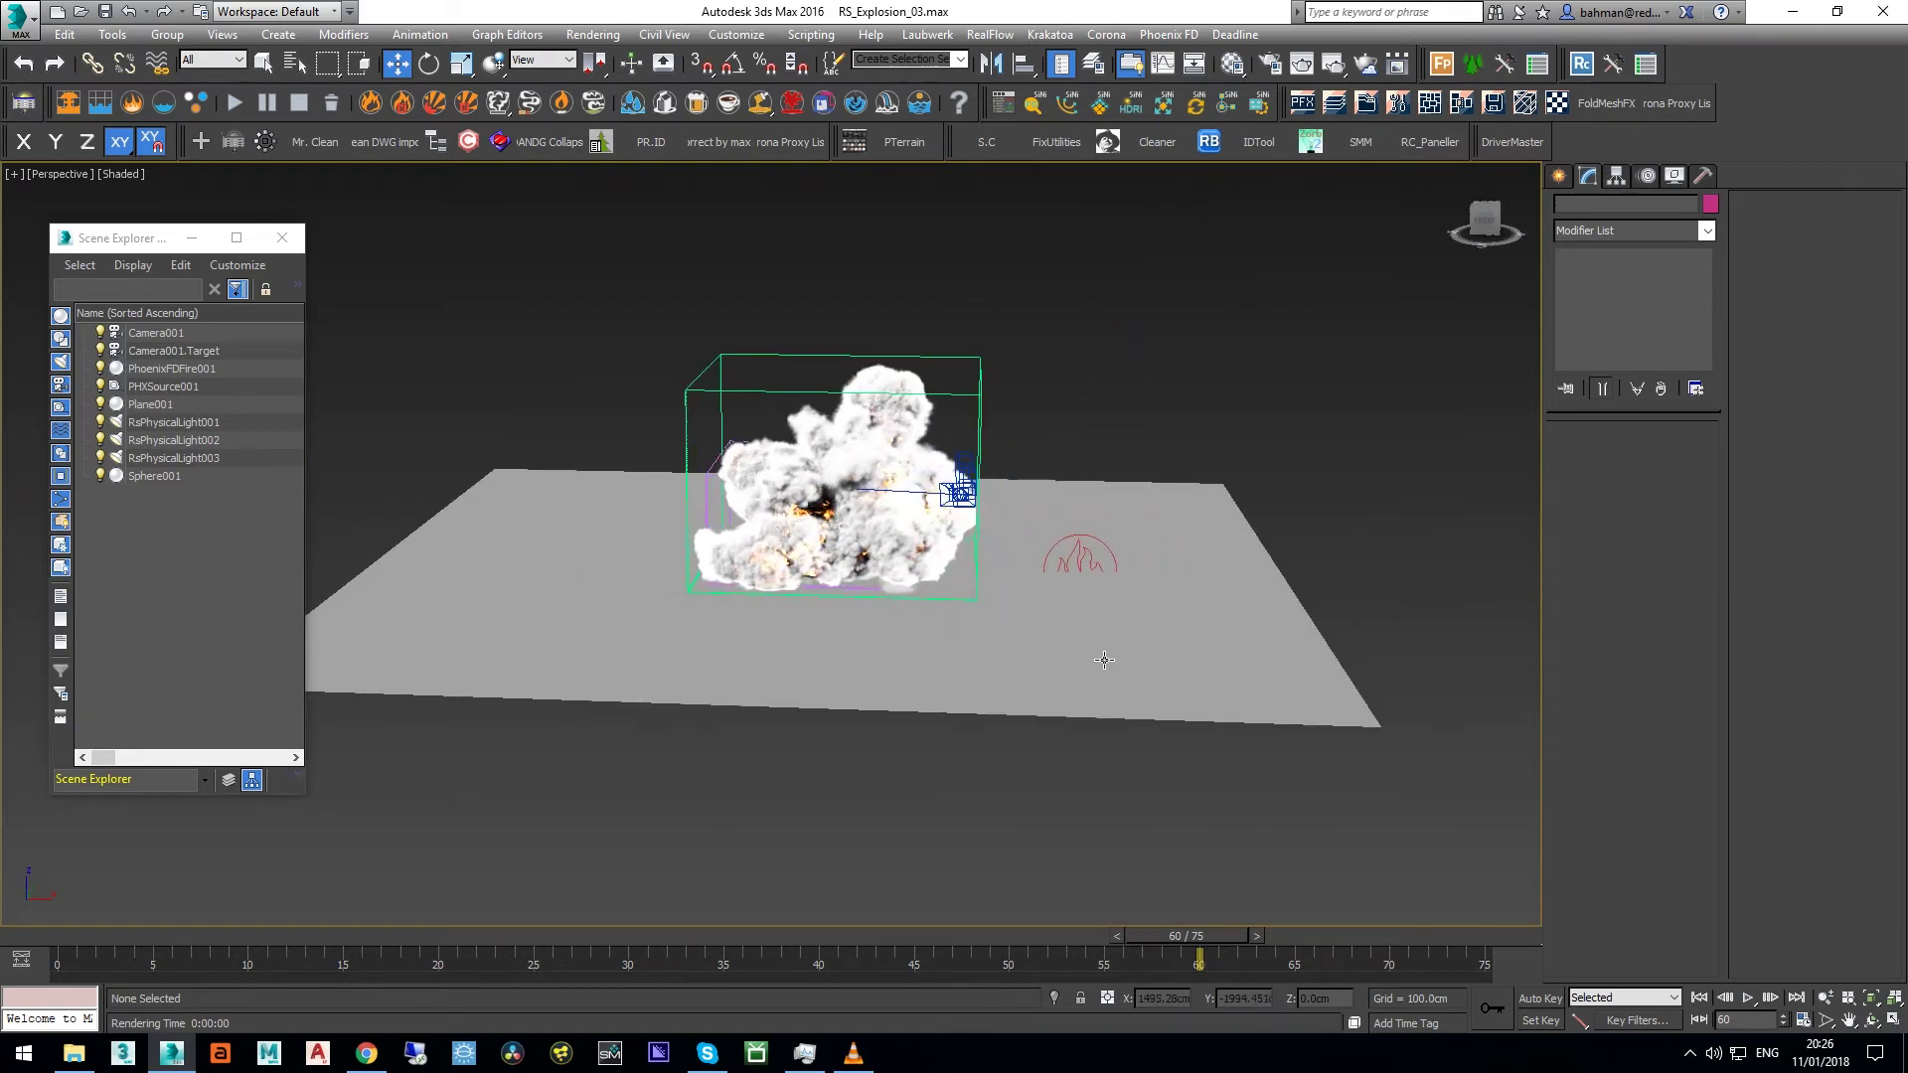
left_click(1103, 658)
right_click(1103, 654)
left_click(1178, 1010)
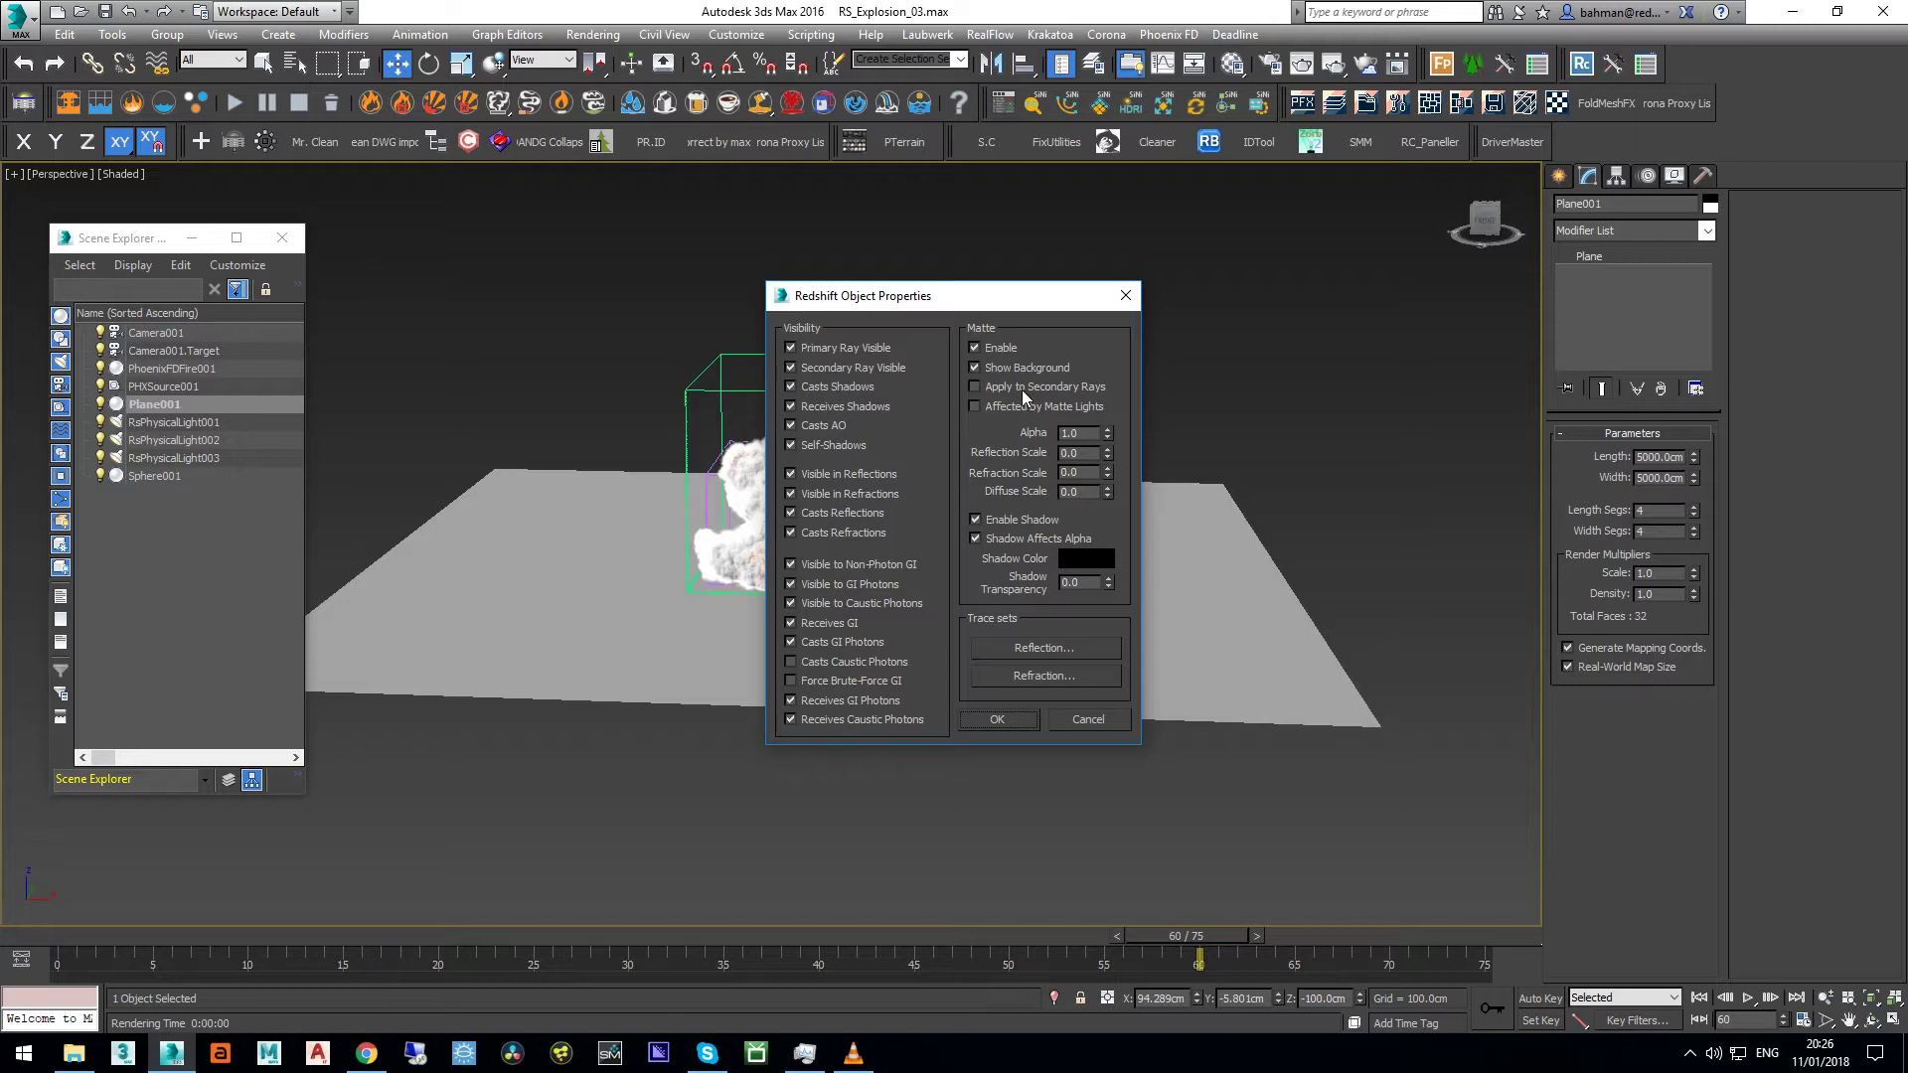
left_click(1008, 721)
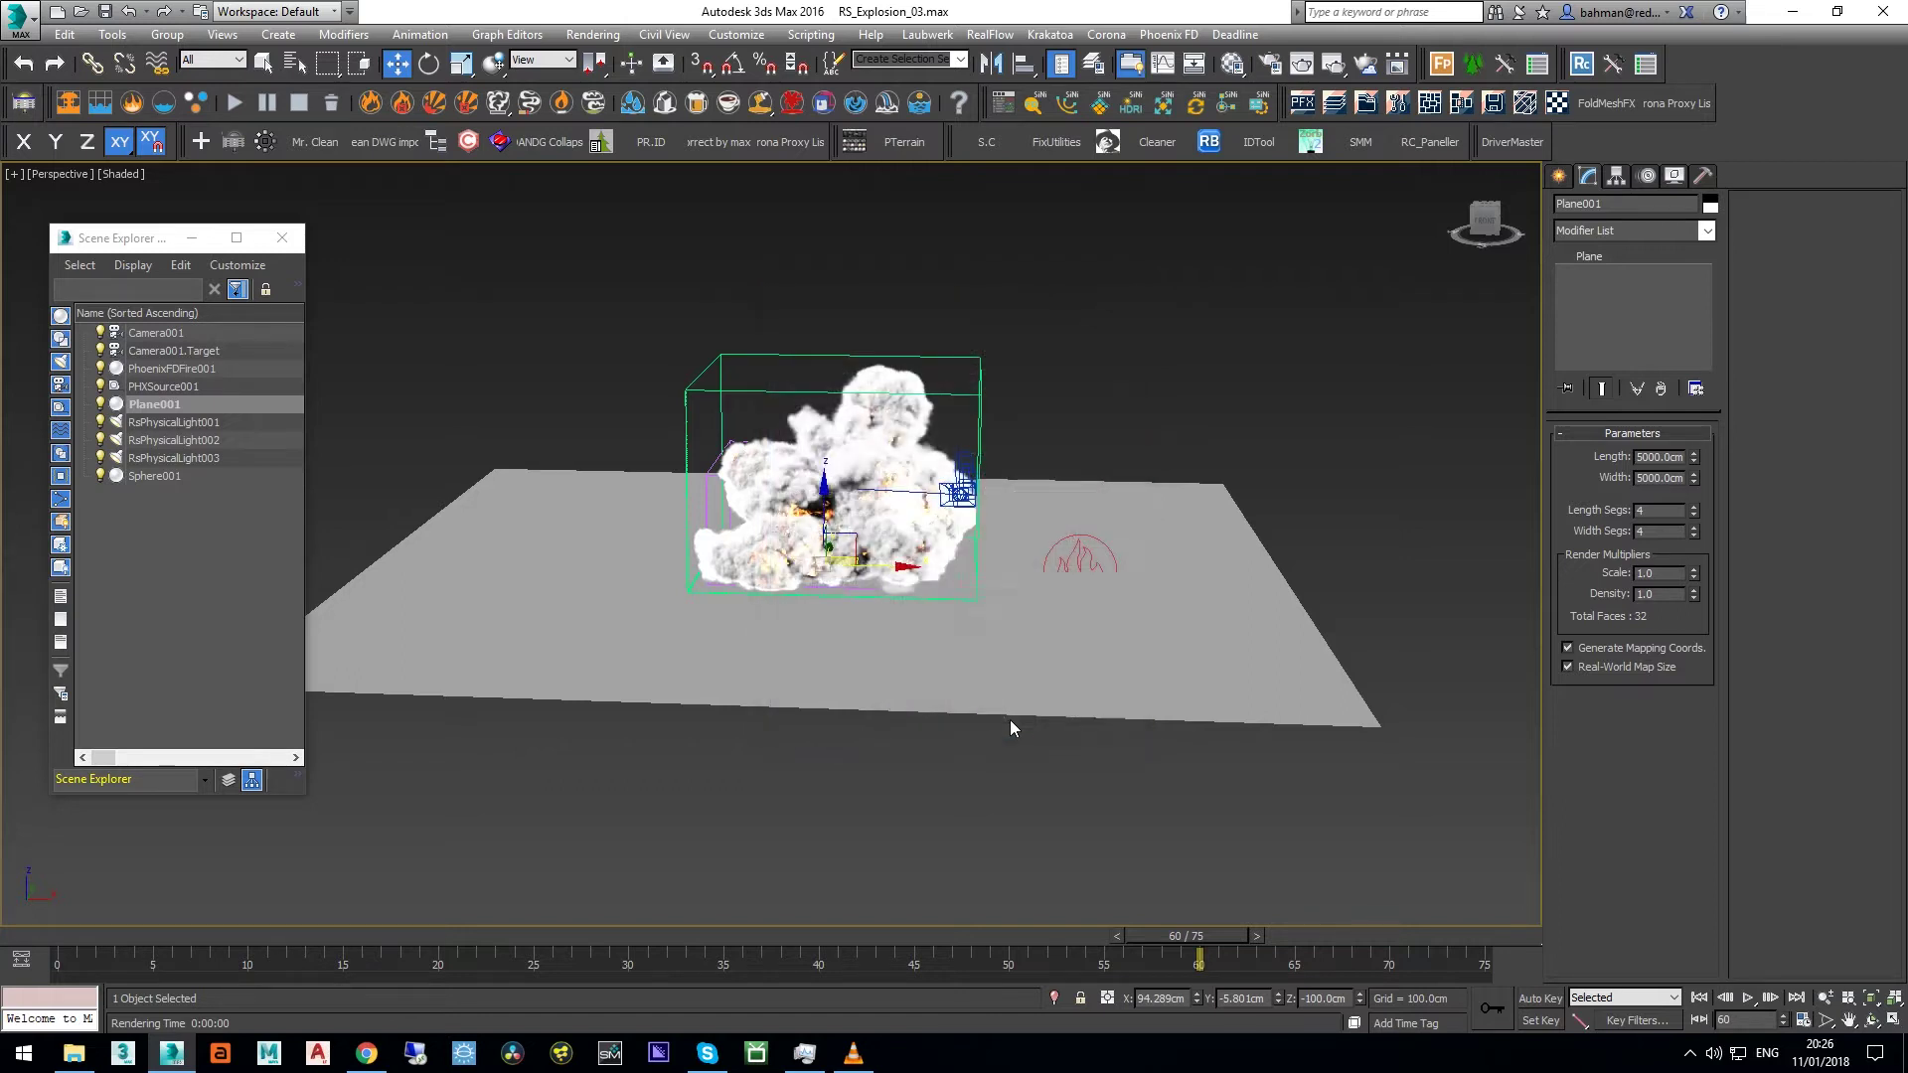
Step: Unhide the Lights category, check the light placement around the explosion, and return to the camera view
middle_click_drag(994, 633, 926, 693)
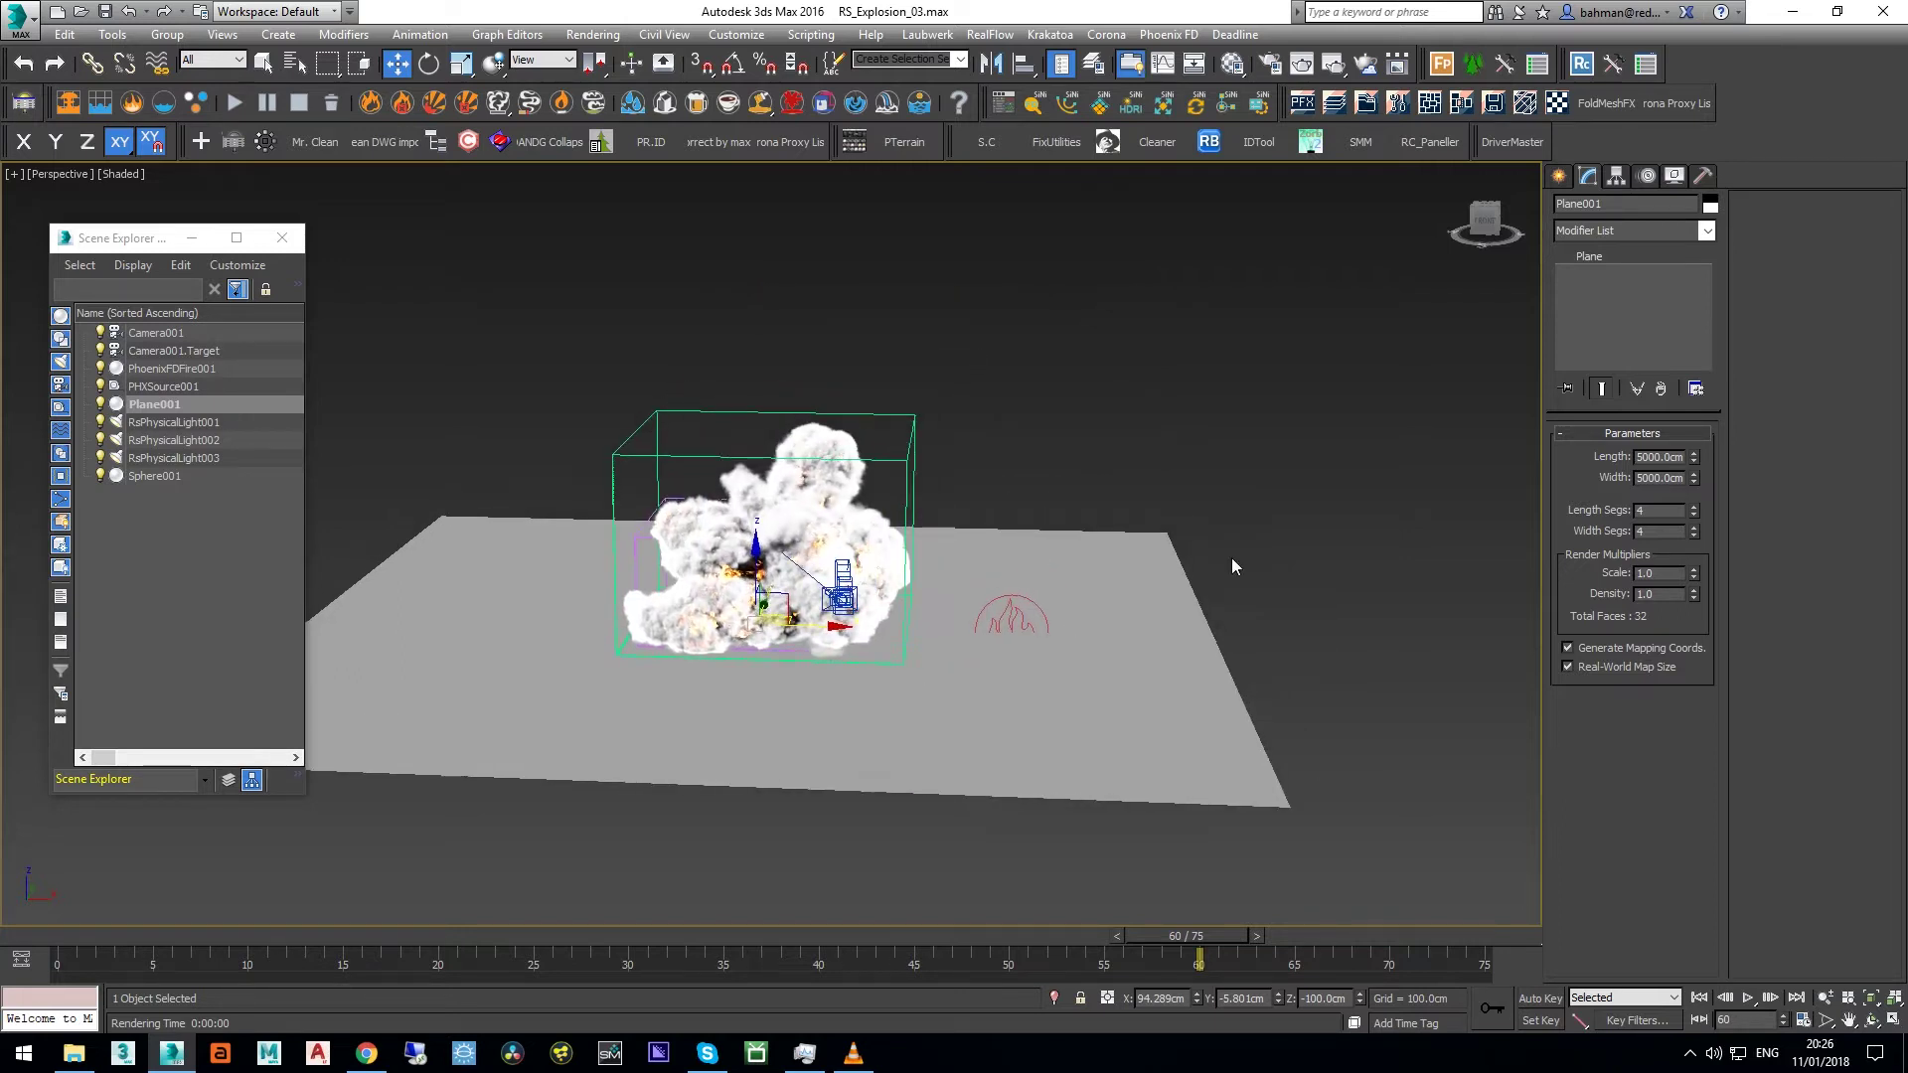
left_click(1676, 176)
left_click(1588, 406)
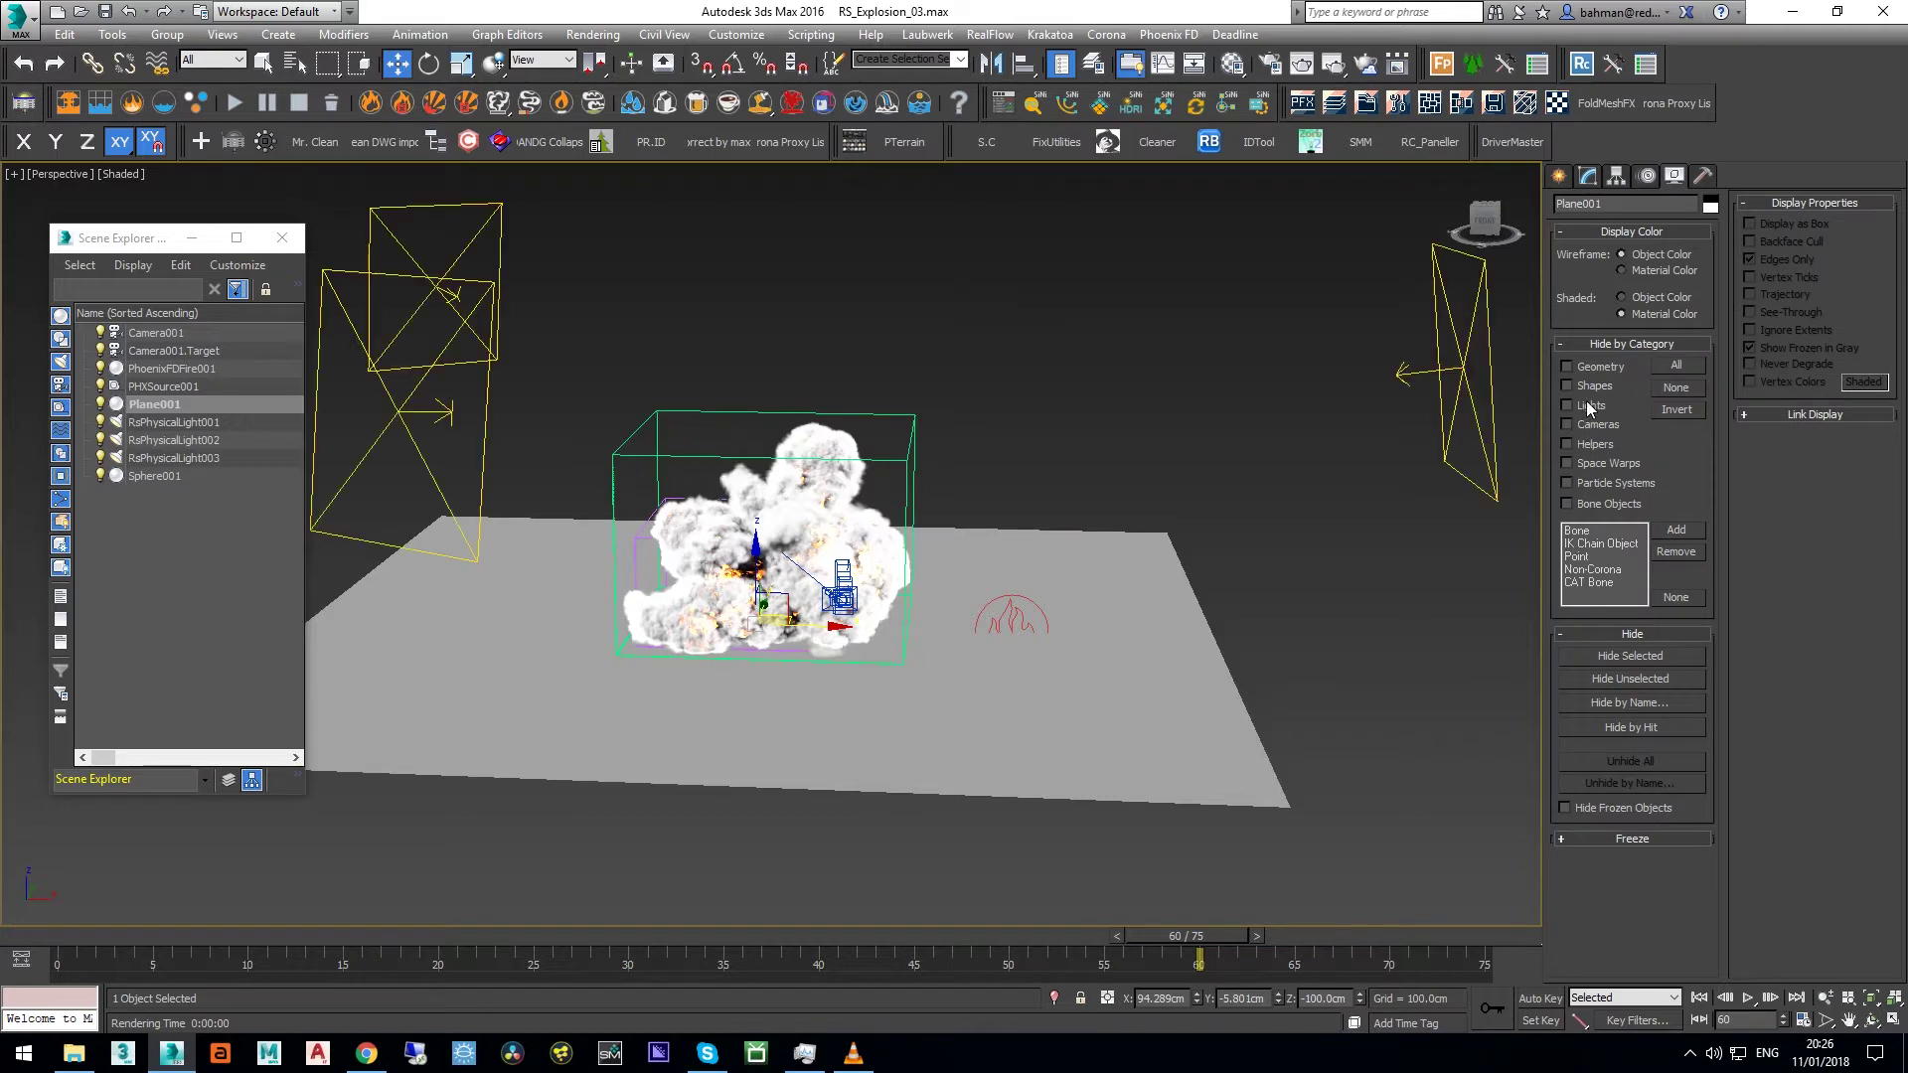
scroll(1013, 482, "up", 2)
scroll(1007, 491, "down", 2)
scroll(996, 517, "down", 2)
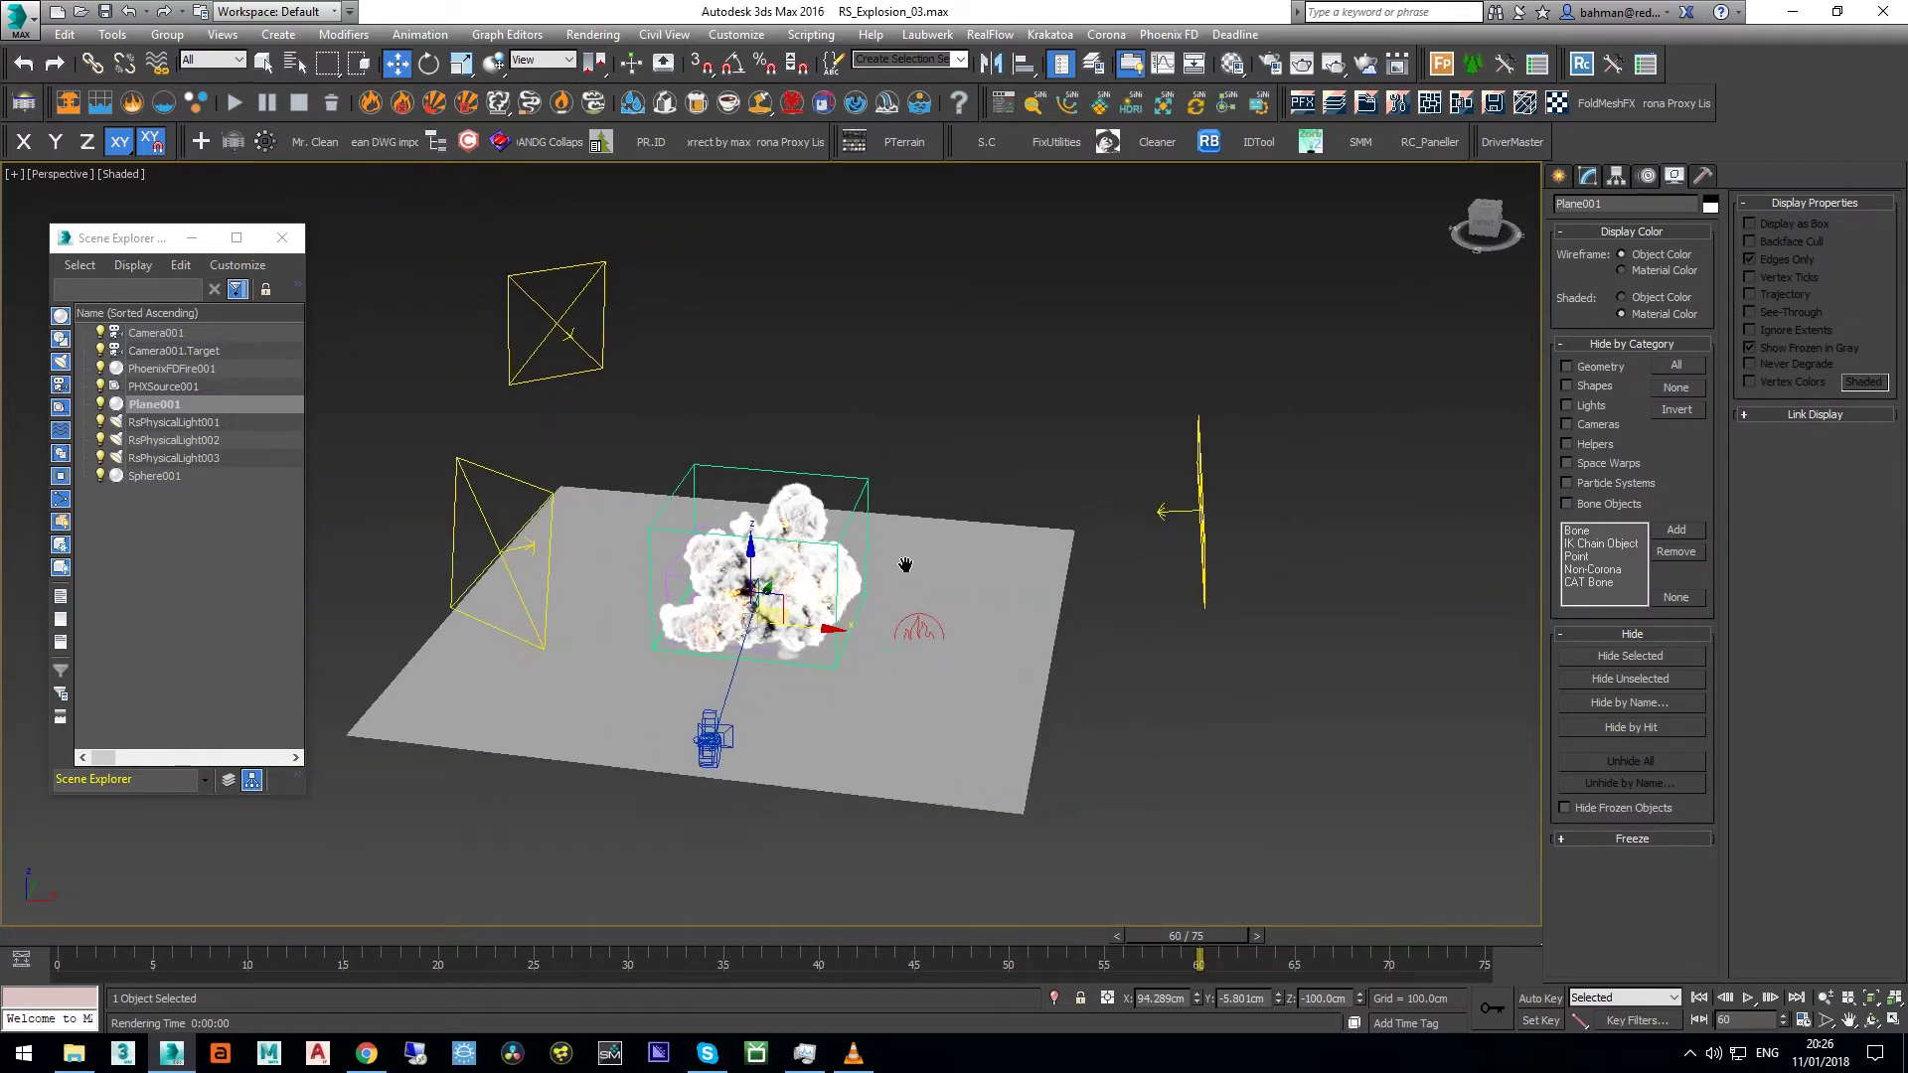
middle_click_drag(848, 583, 883, 579)
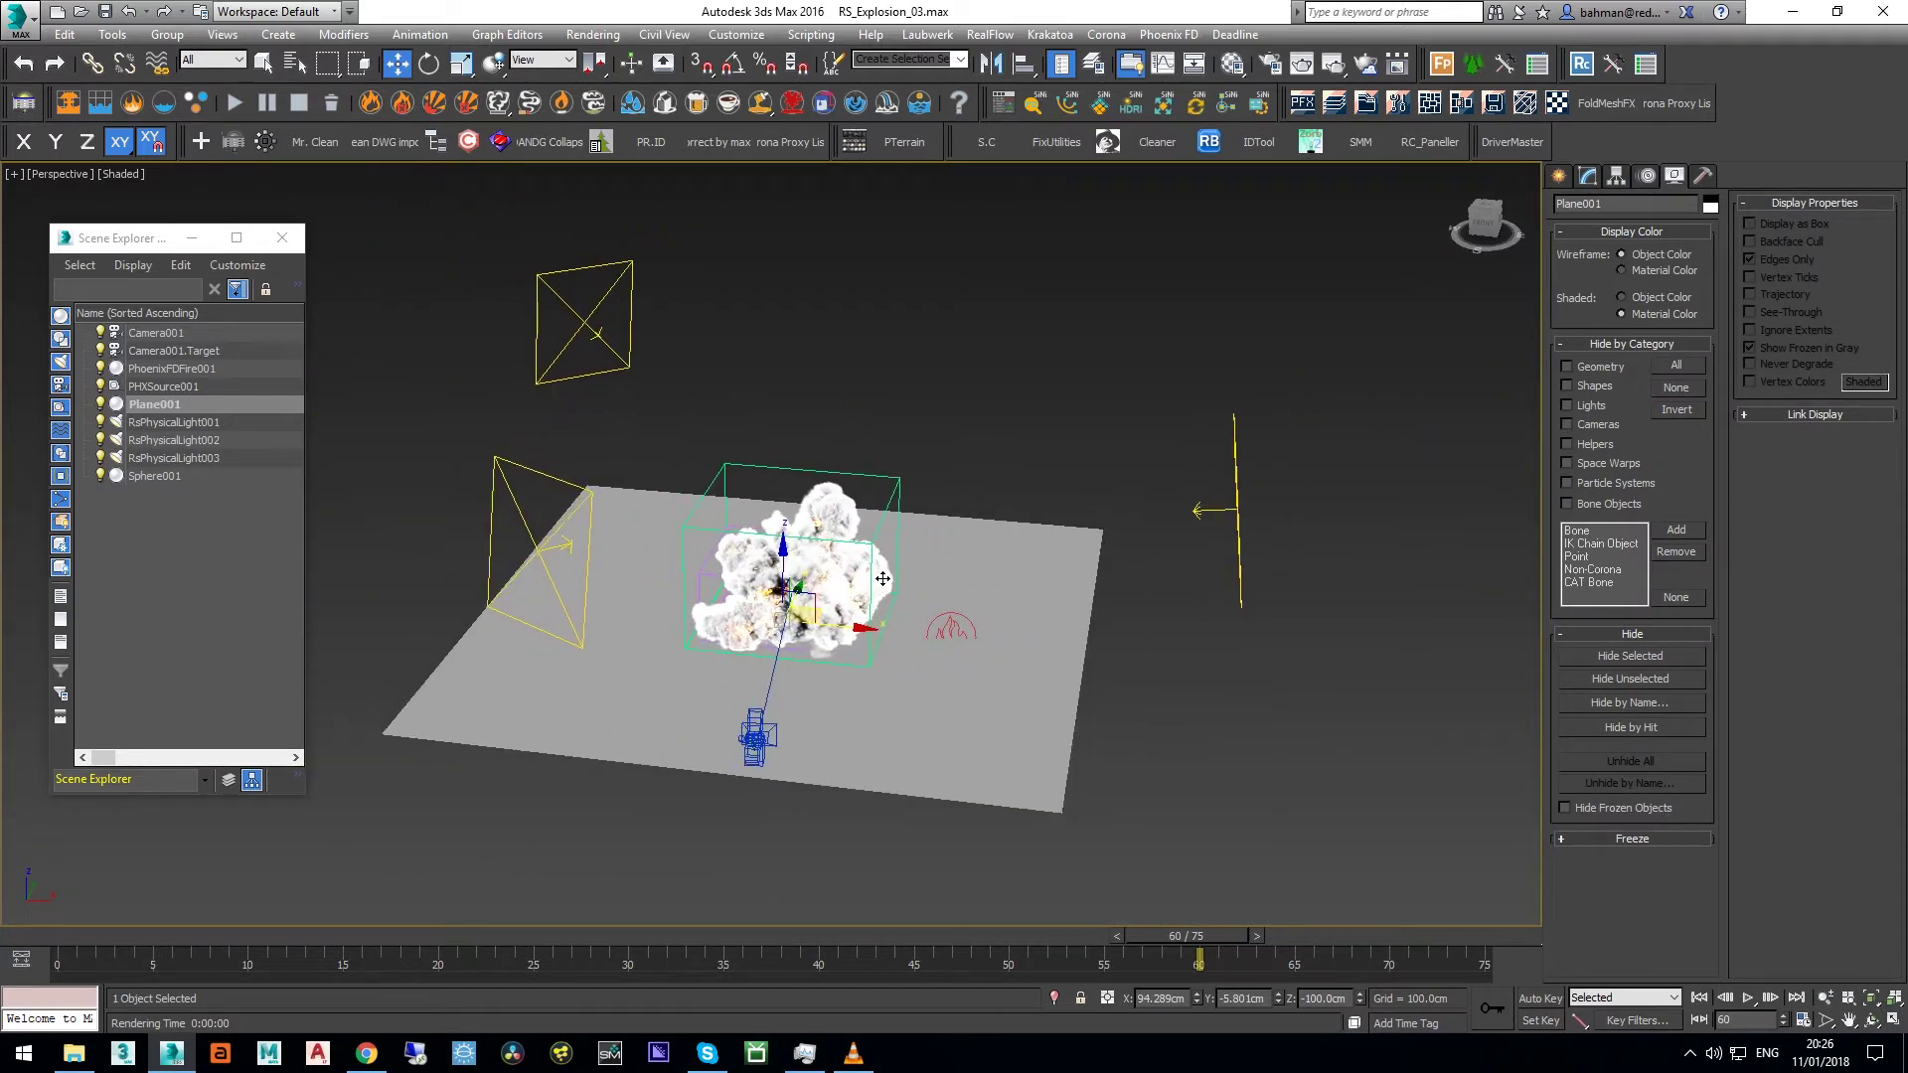
key("c")
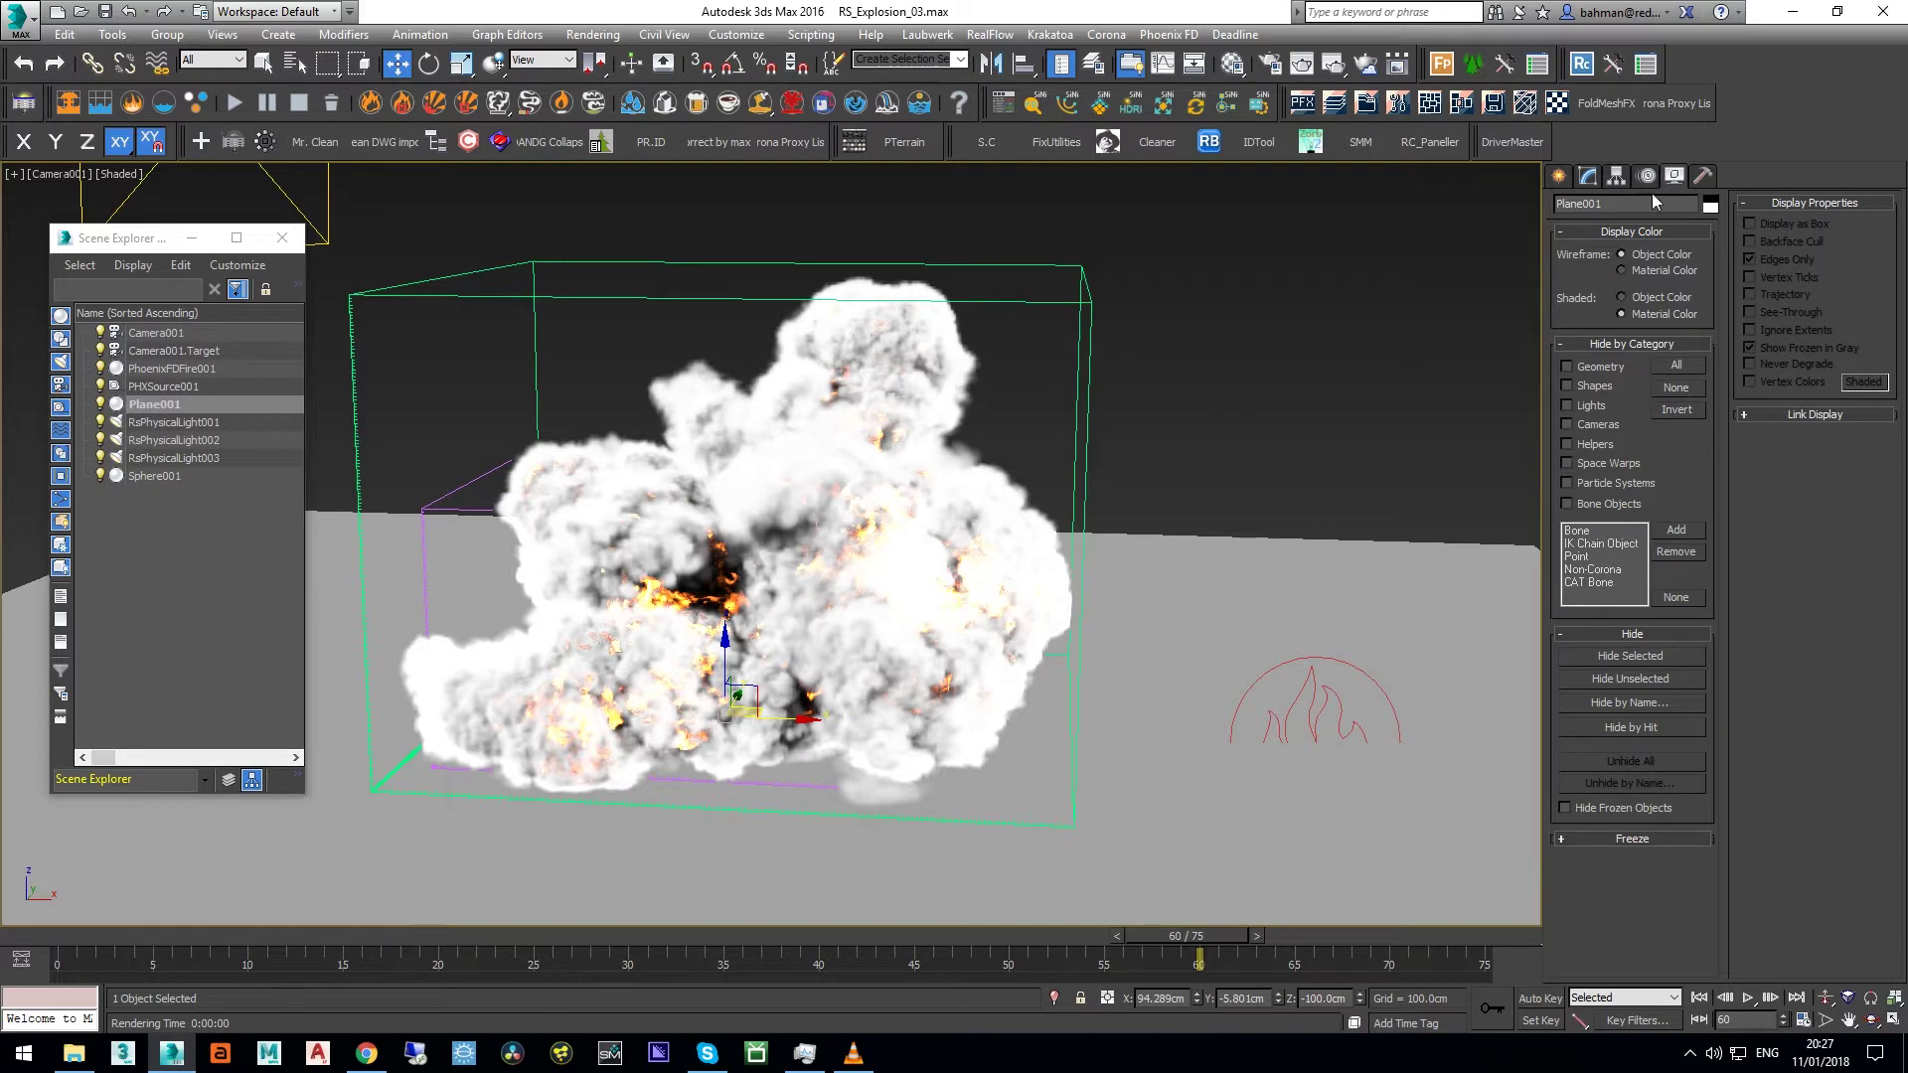
Step: Place a Redshift Volume object on the ground beside the explosion container
left_click(1587, 177)
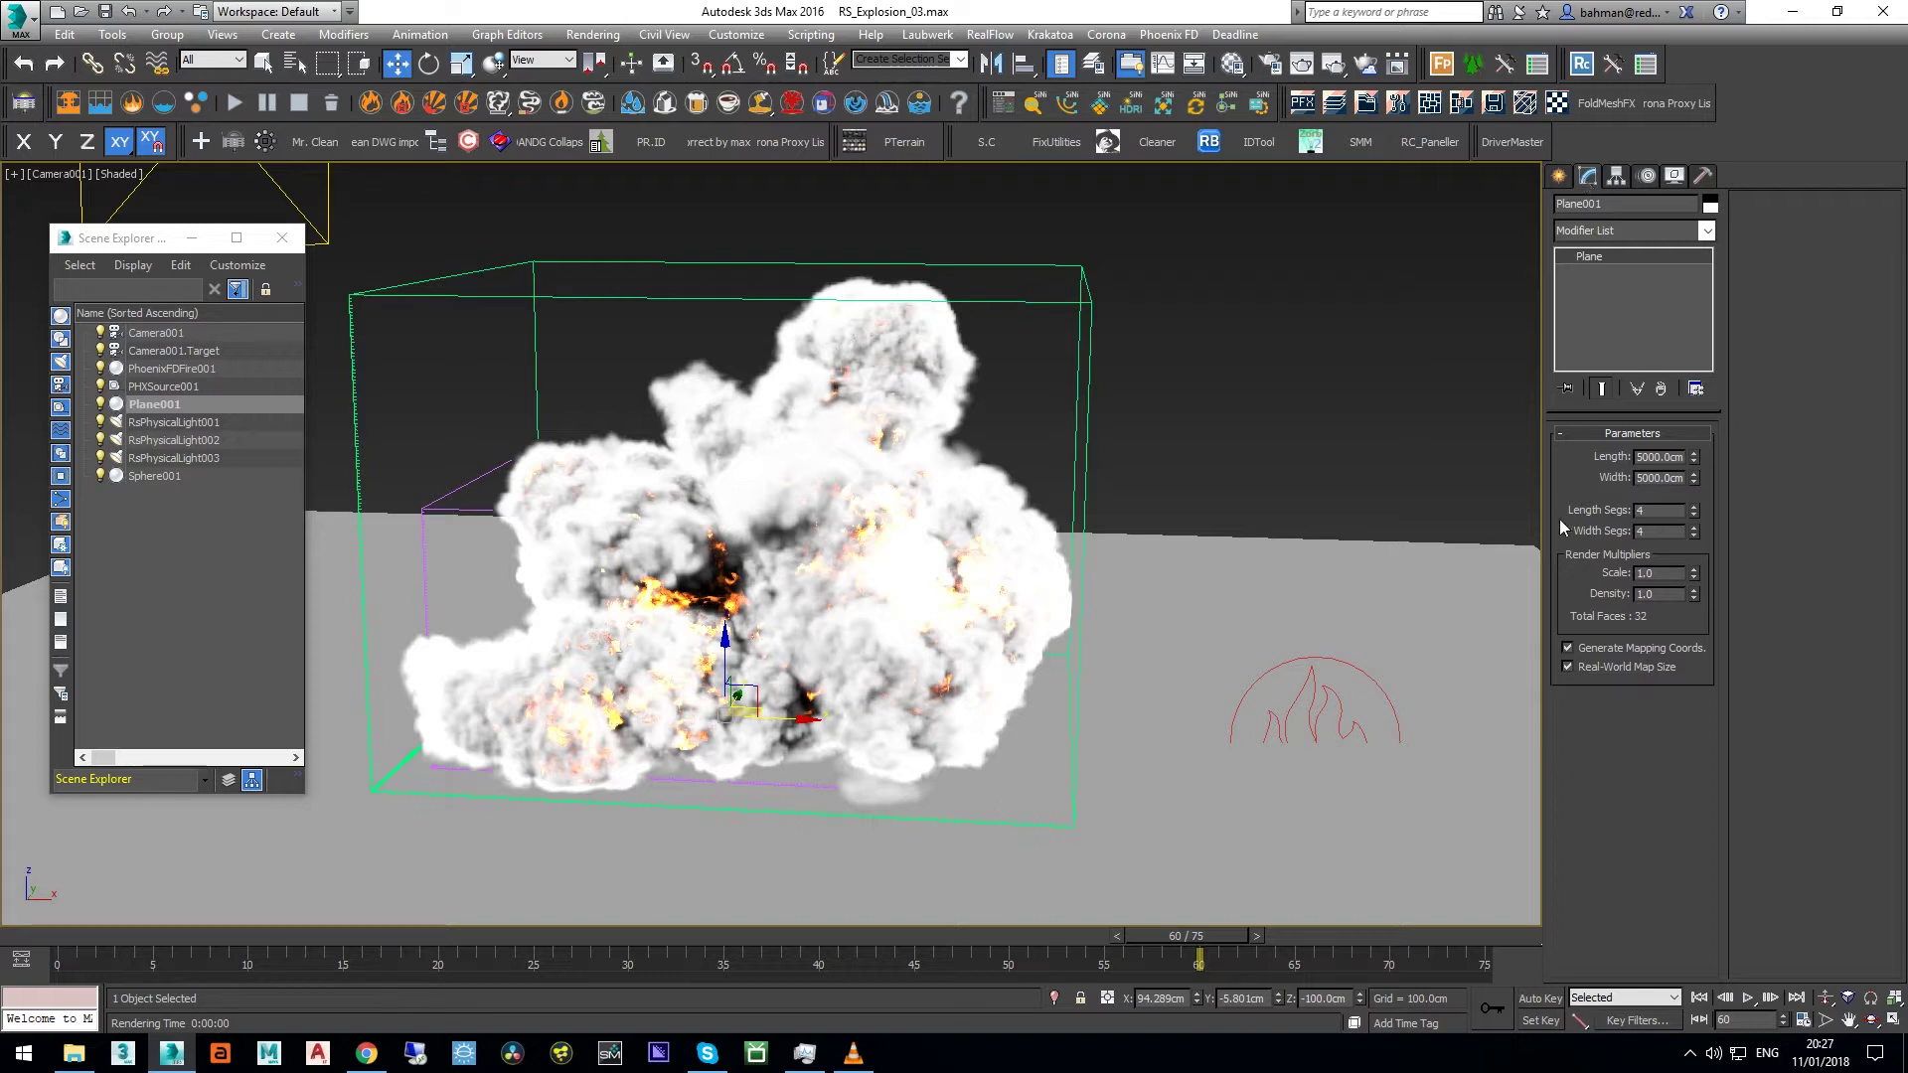
left_click(1558, 176)
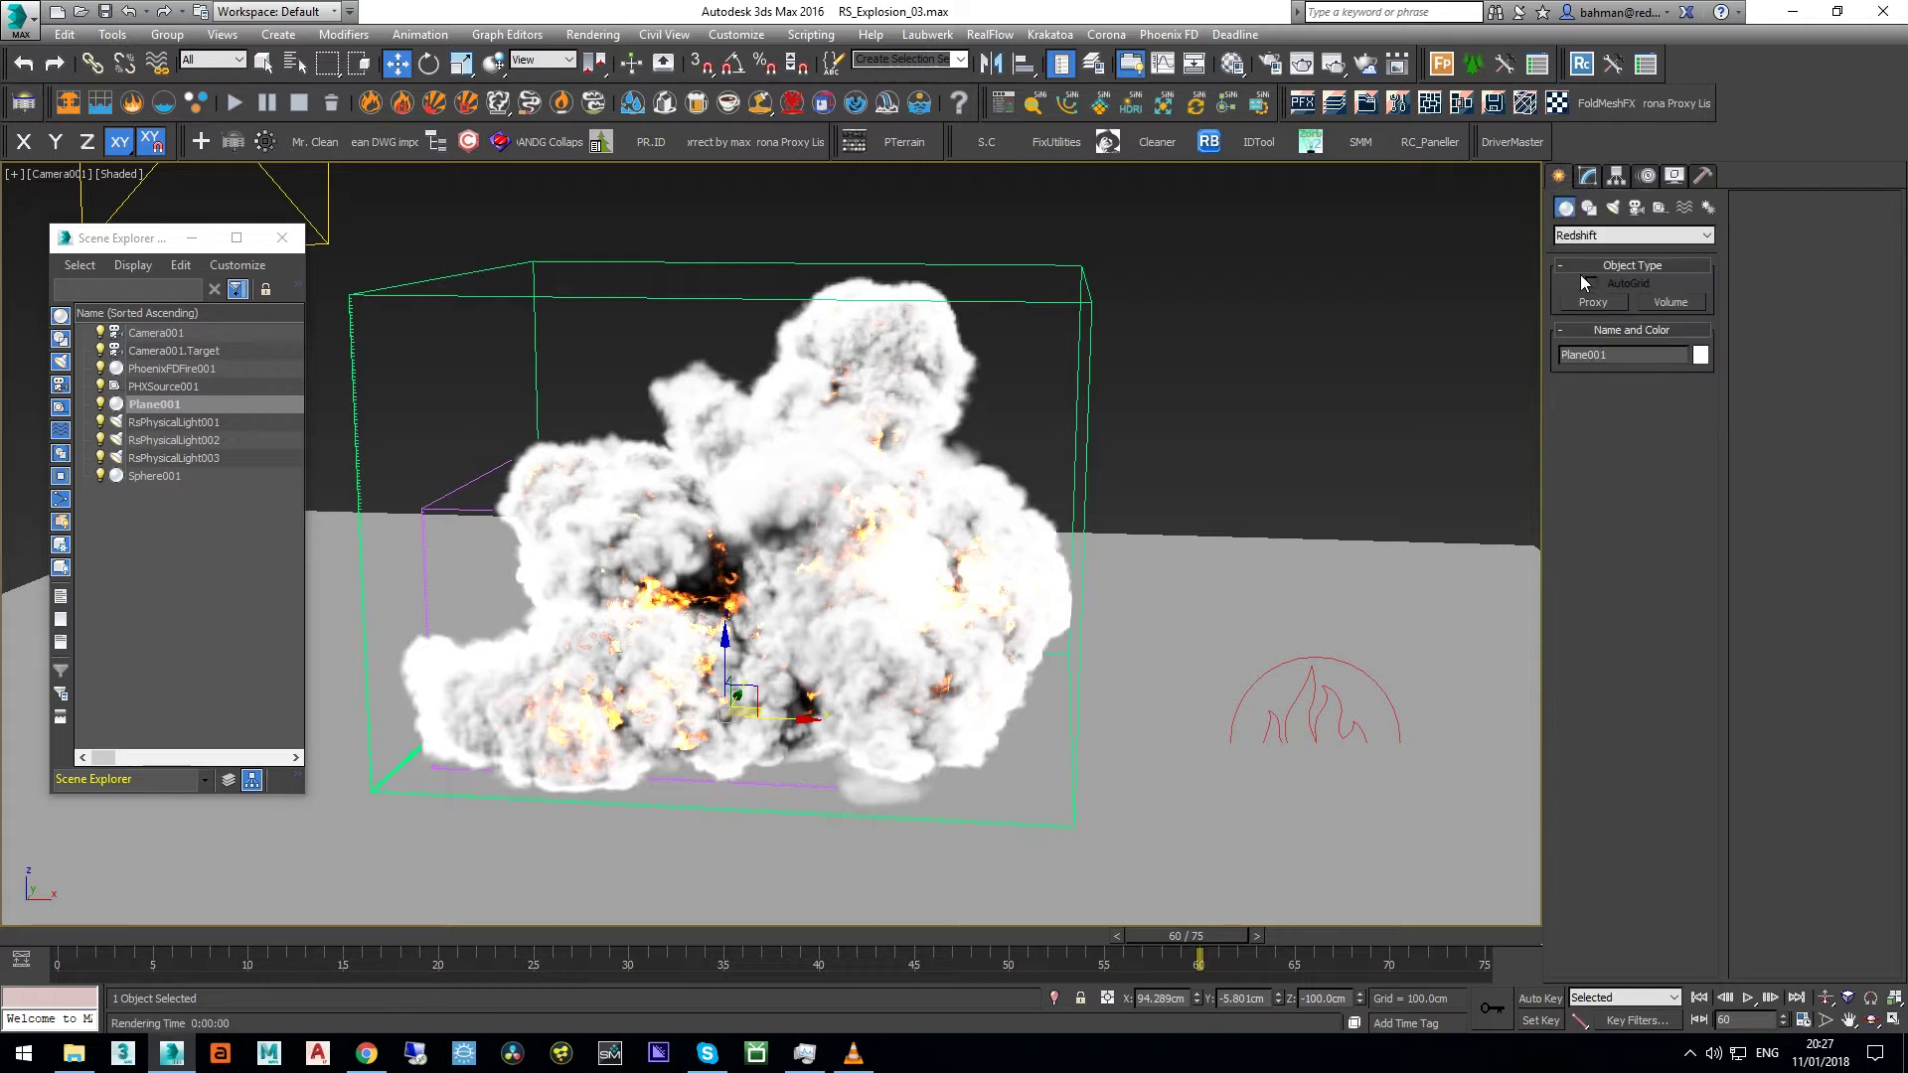
left_click(1581, 238)
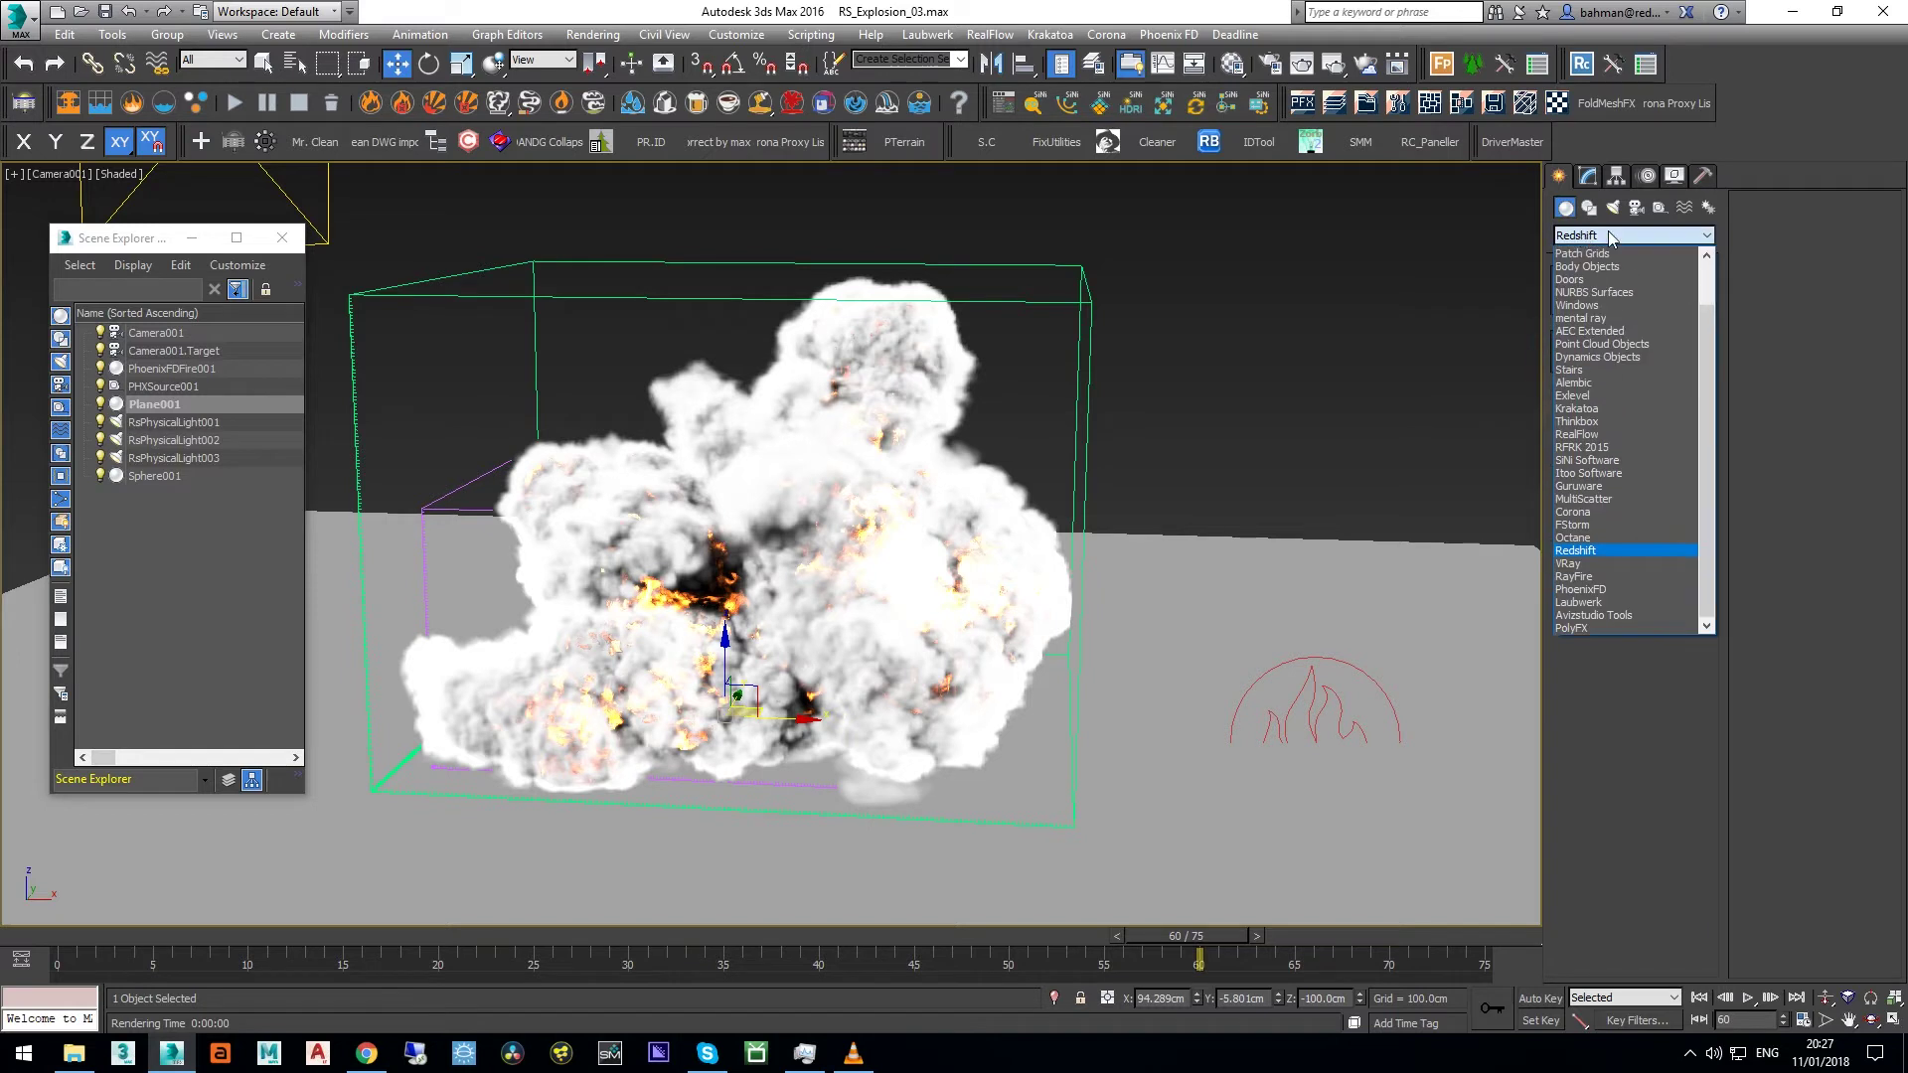
left_click(1608, 549)
left_click(1673, 303)
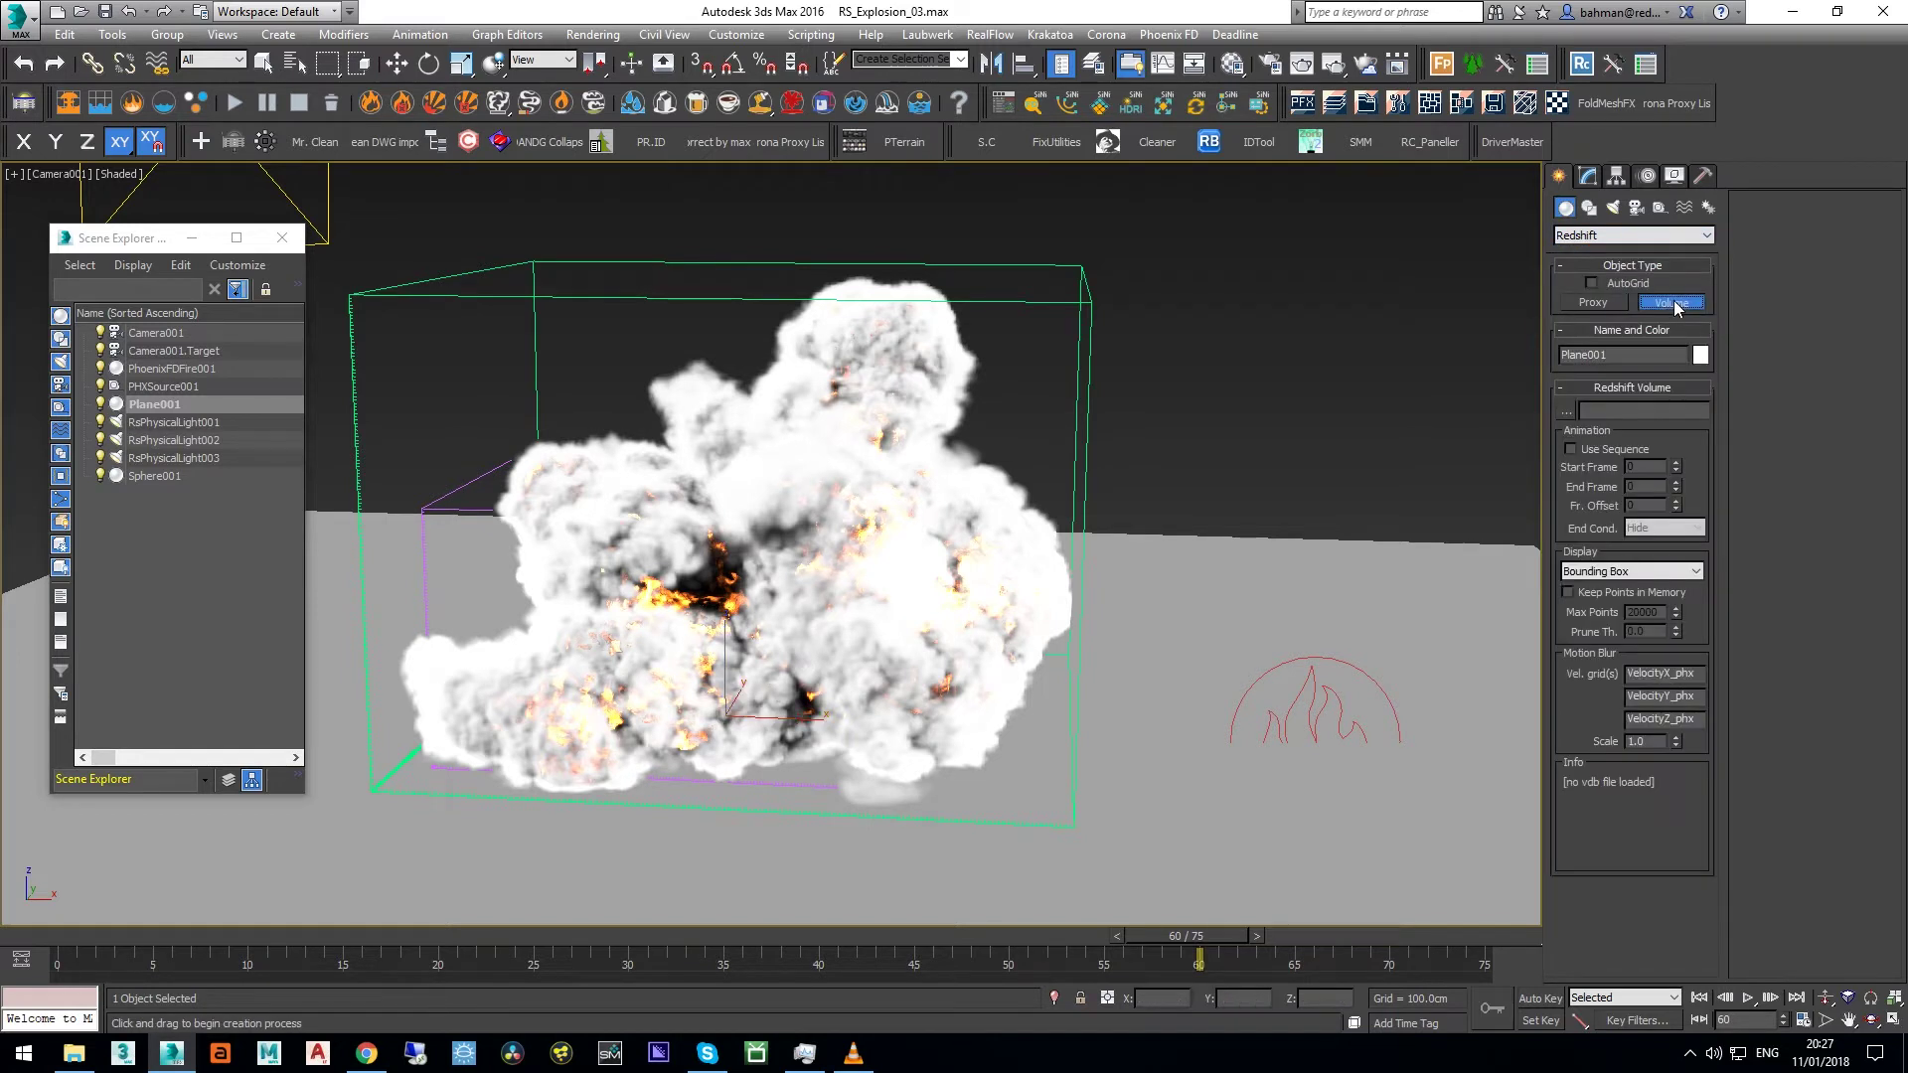
left_click(1160, 828)
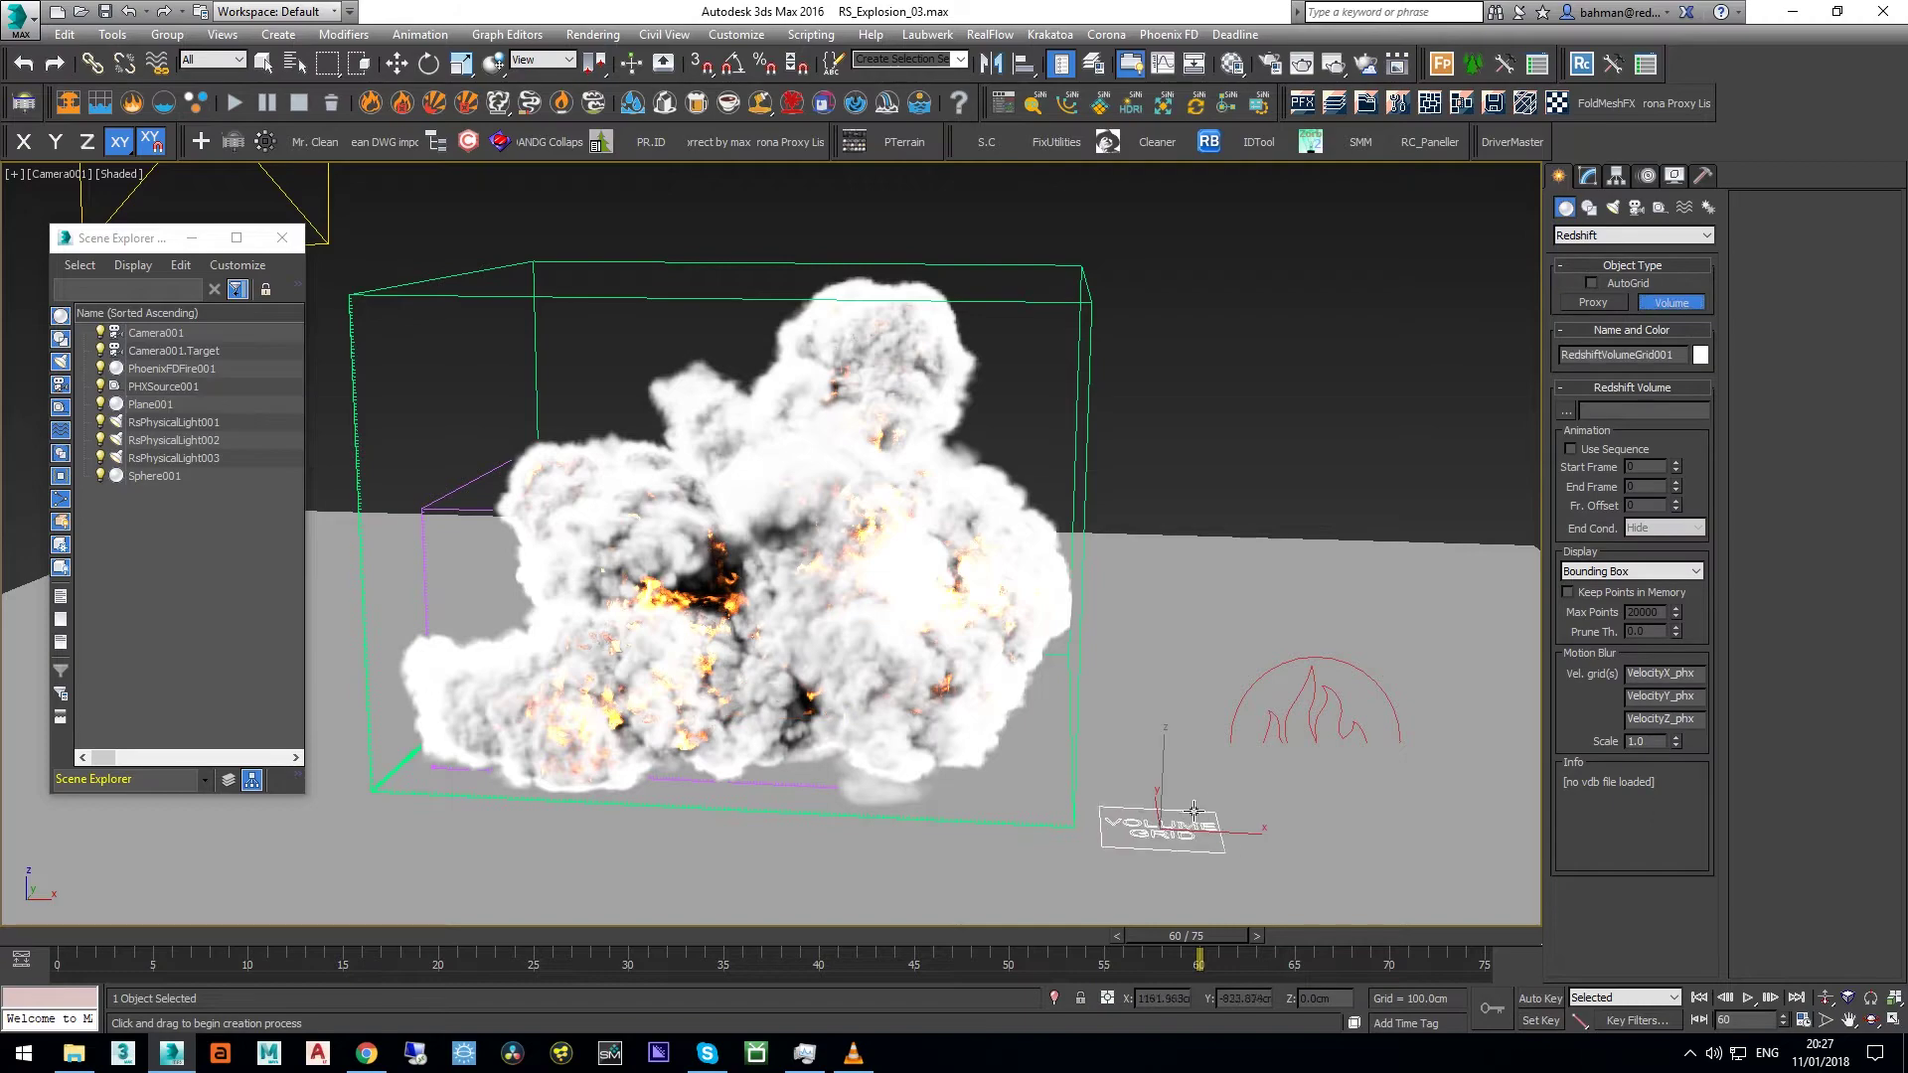
Step: Load Test_0000.vdb from the Sim folder into the Redshift Volume
left_click(1588, 176)
left_click(1566, 456)
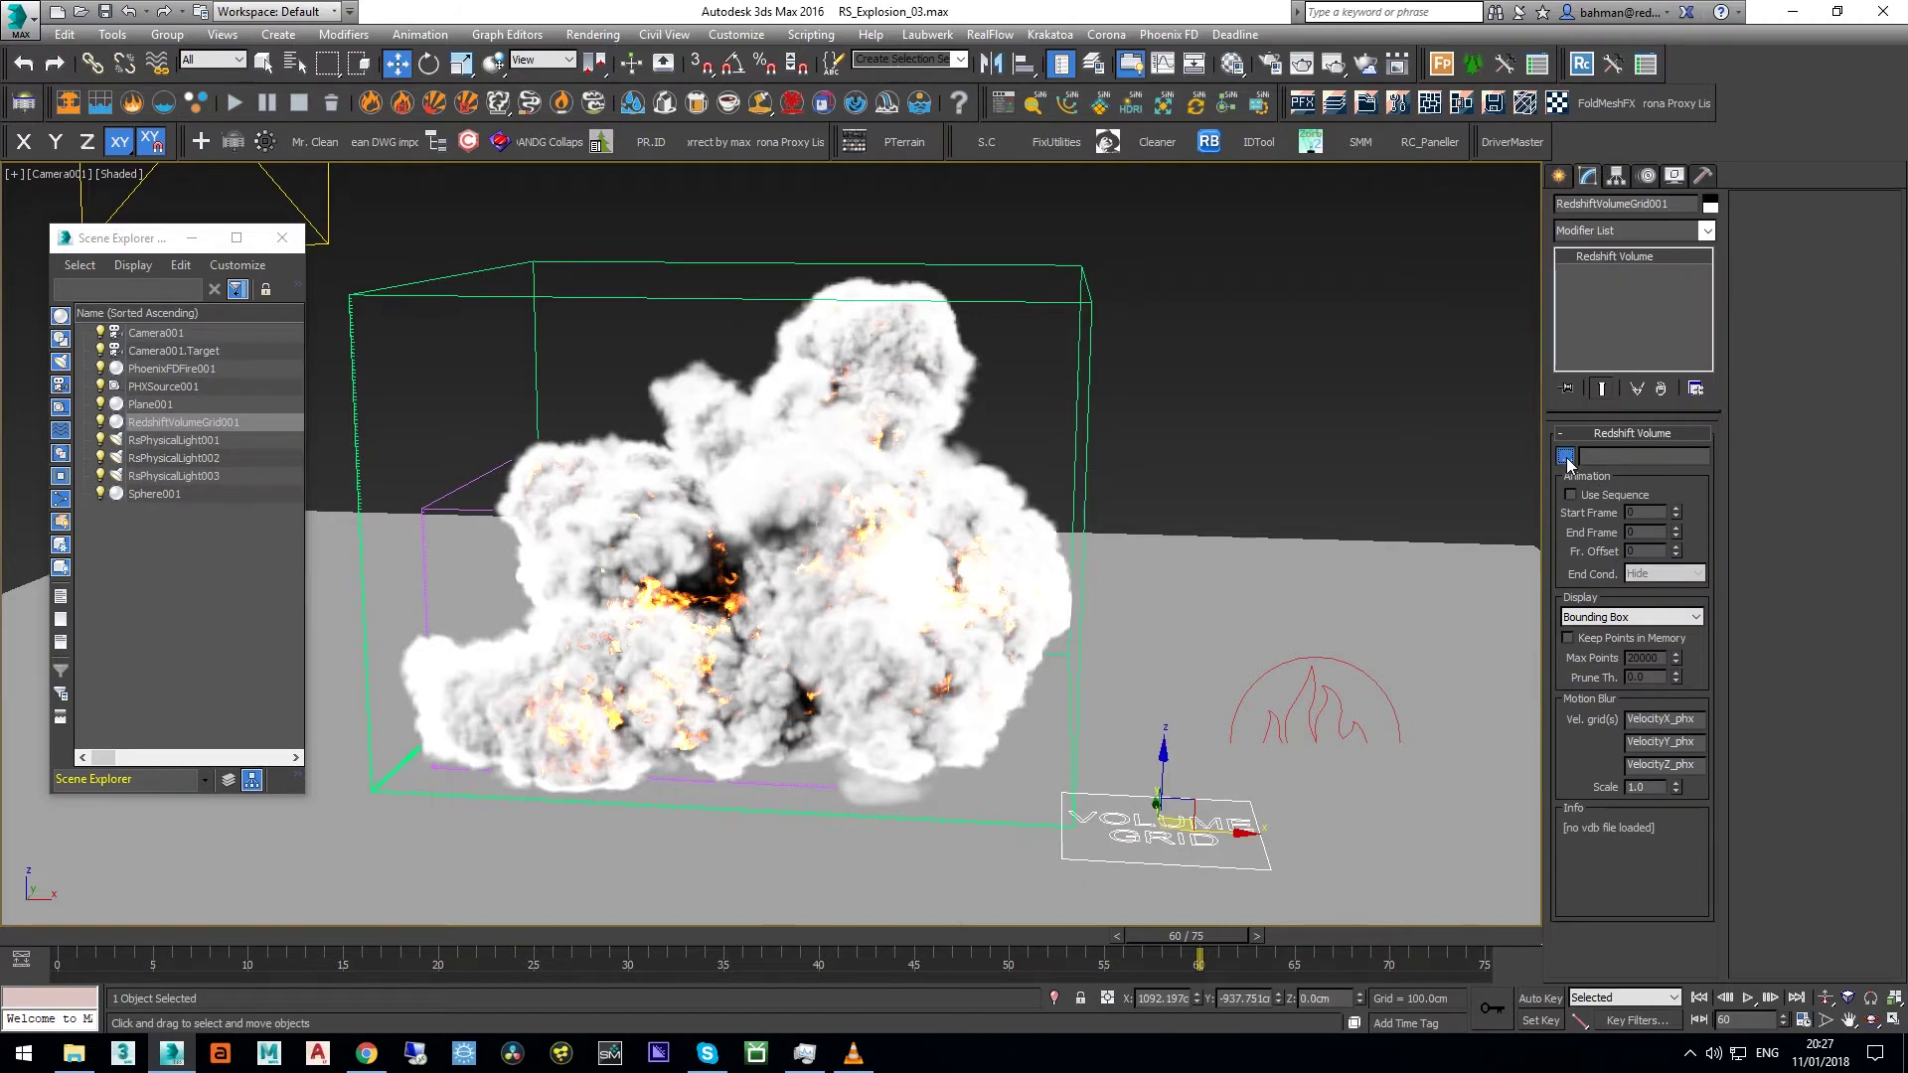
left_click(248, 133)
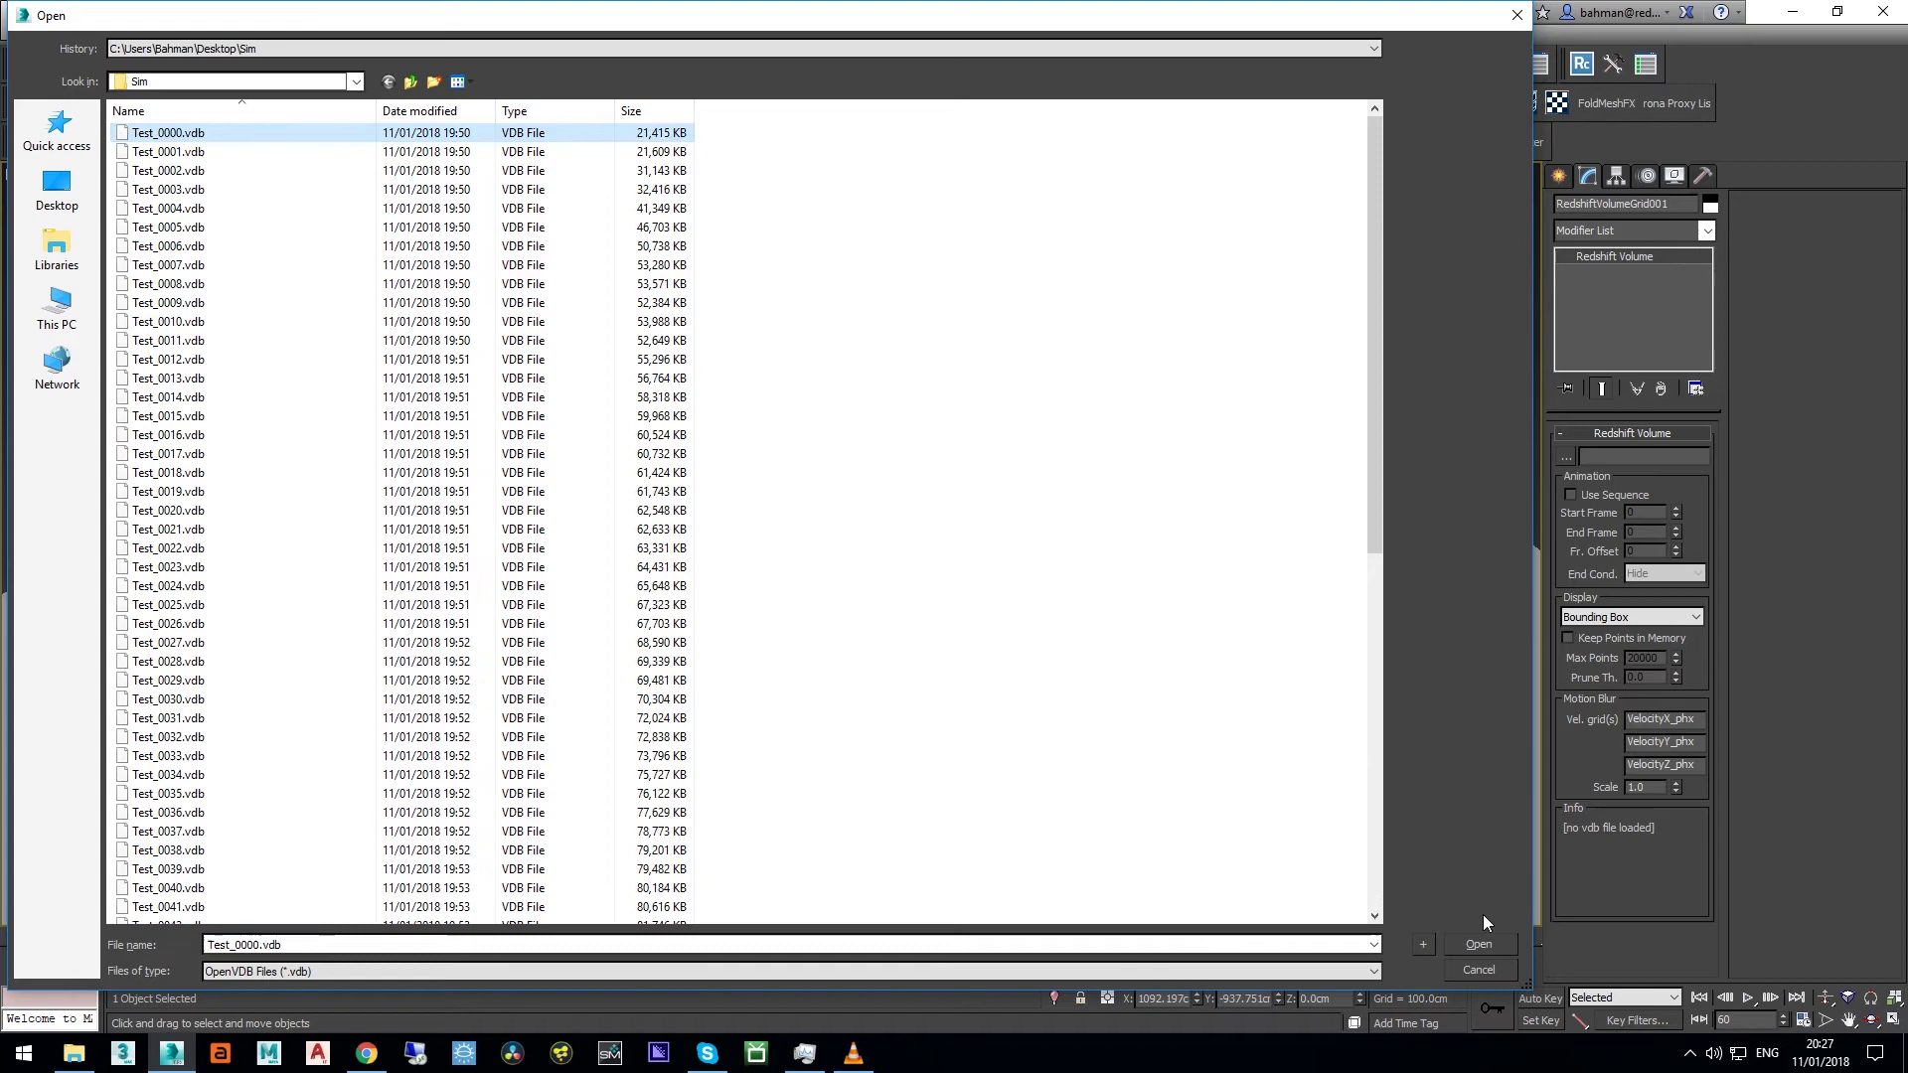
left_click(1479, 946)
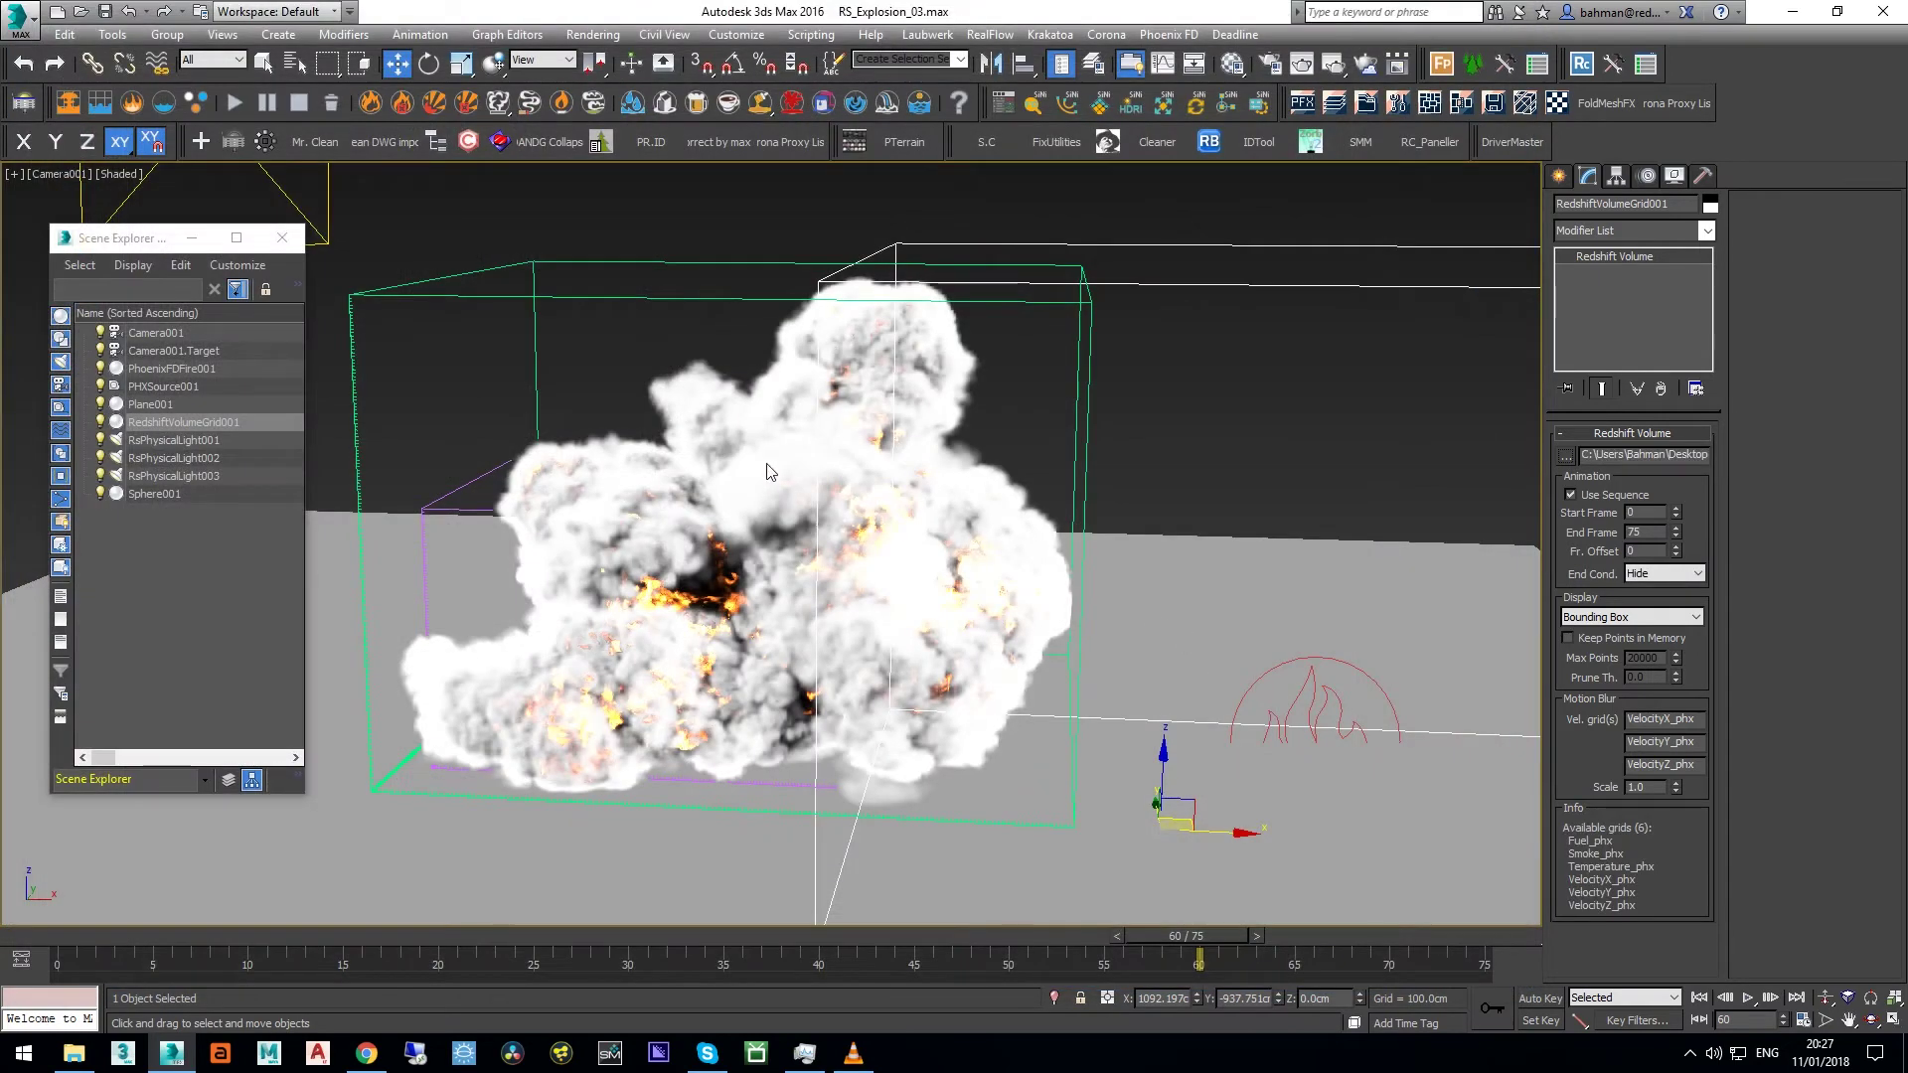
Step: Align the volume grid to PhoenixFDFire001 pivot to pivot in X, Y and Z position, and hide PhoenixFDFire001
key("alt+a")
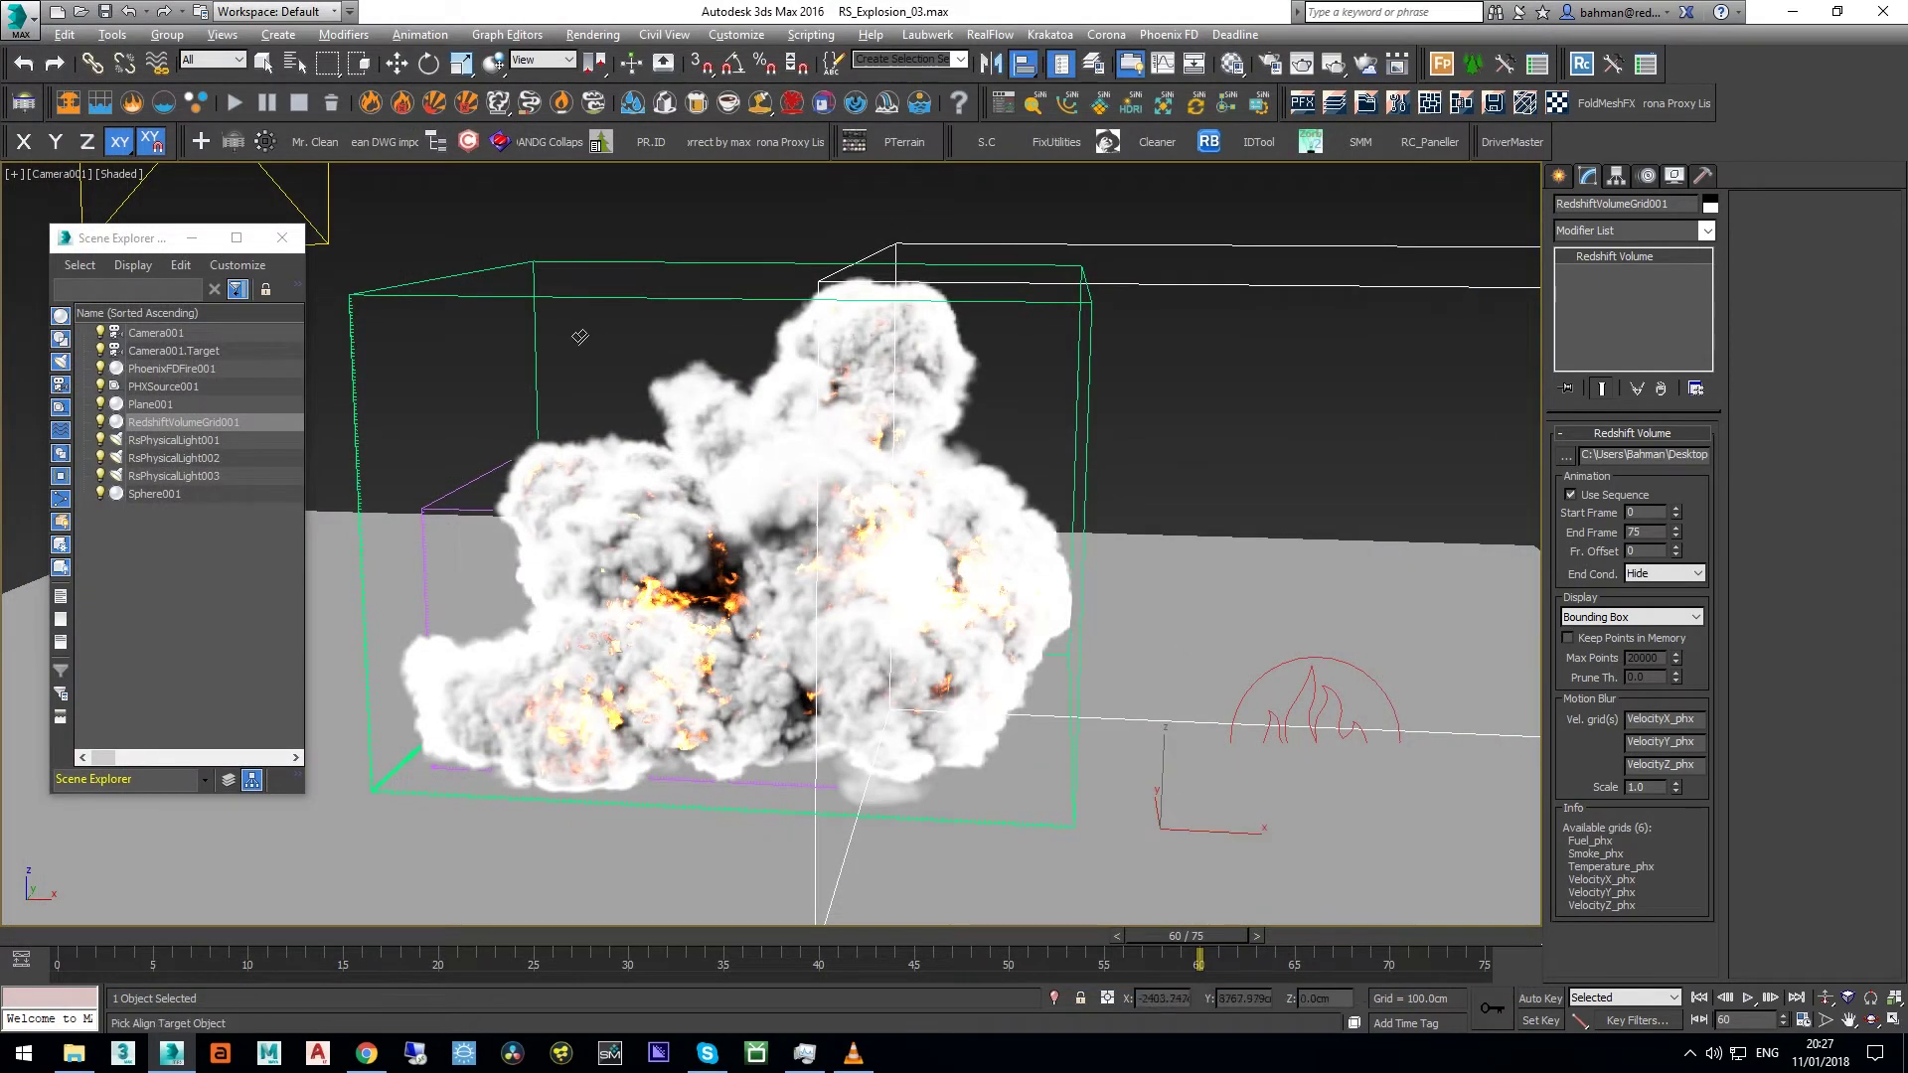
left_click(539, 296)
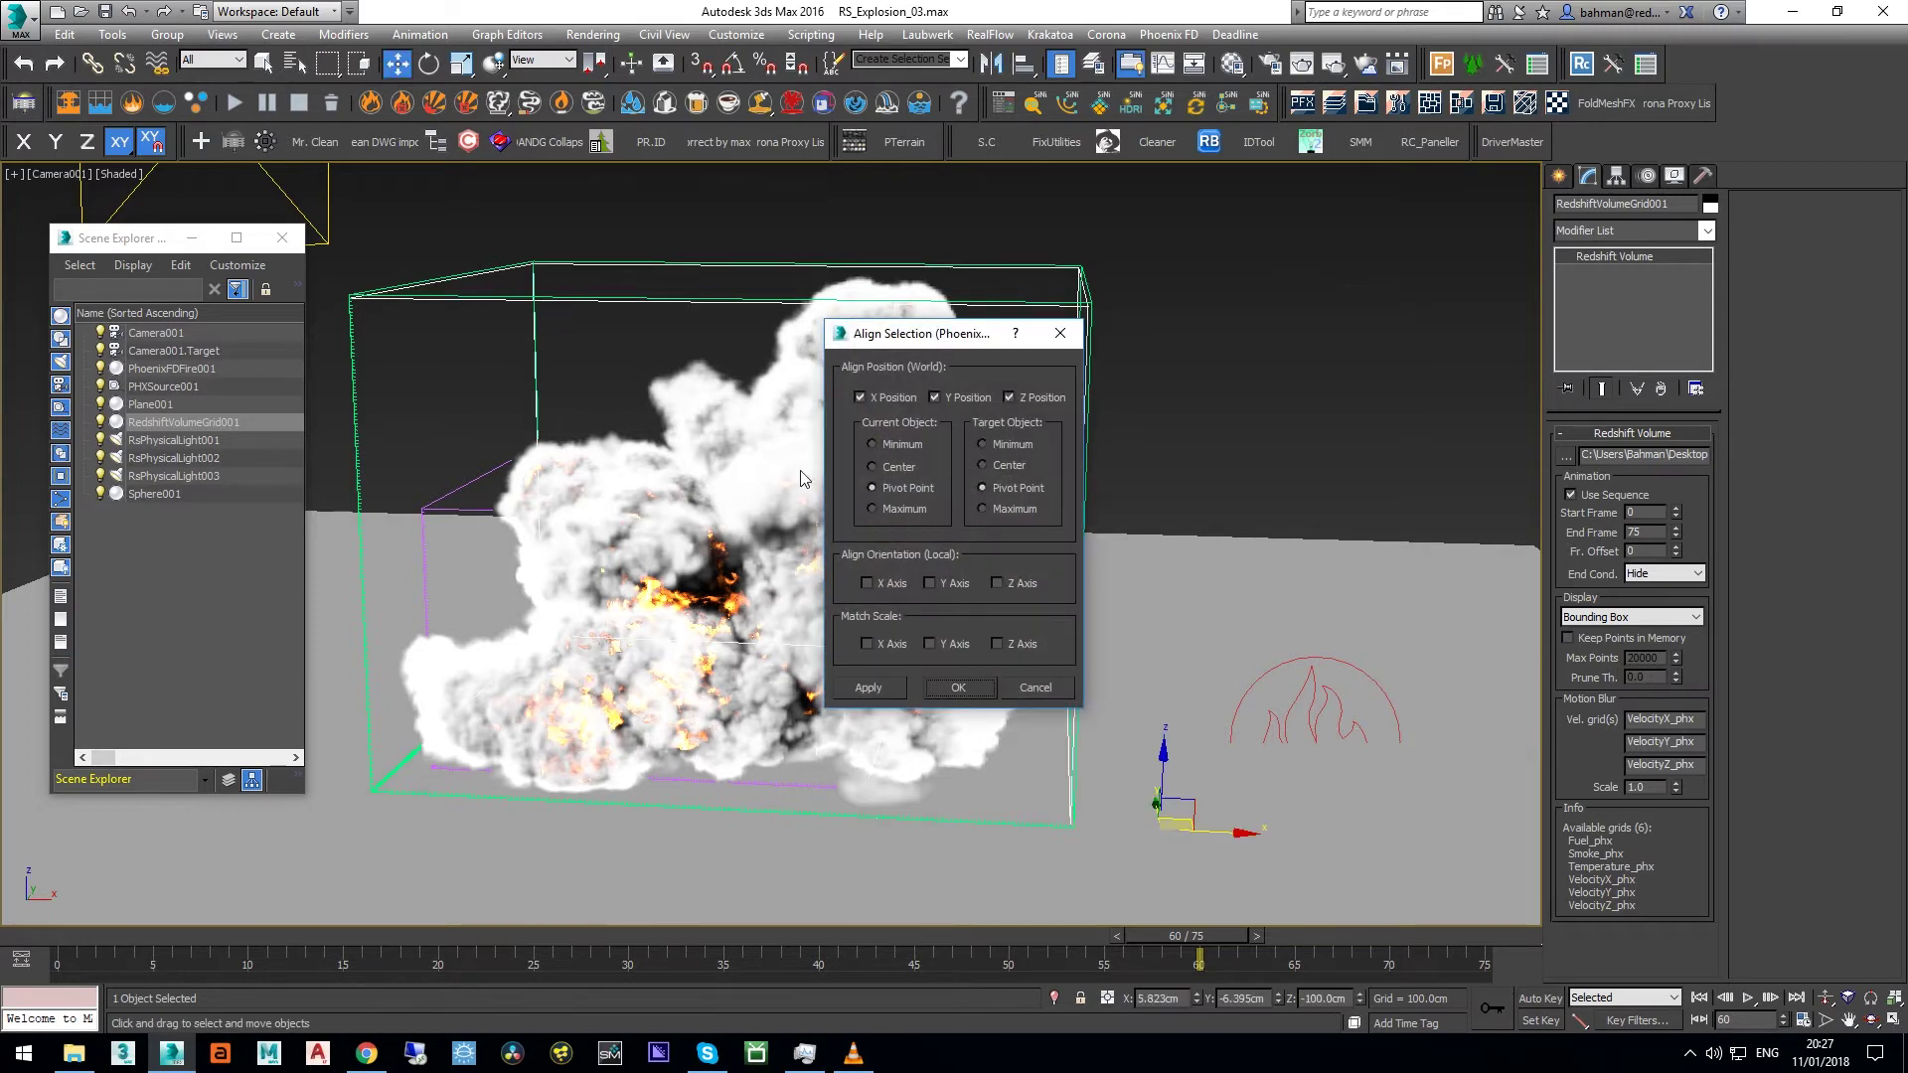
left_click(963, 688)
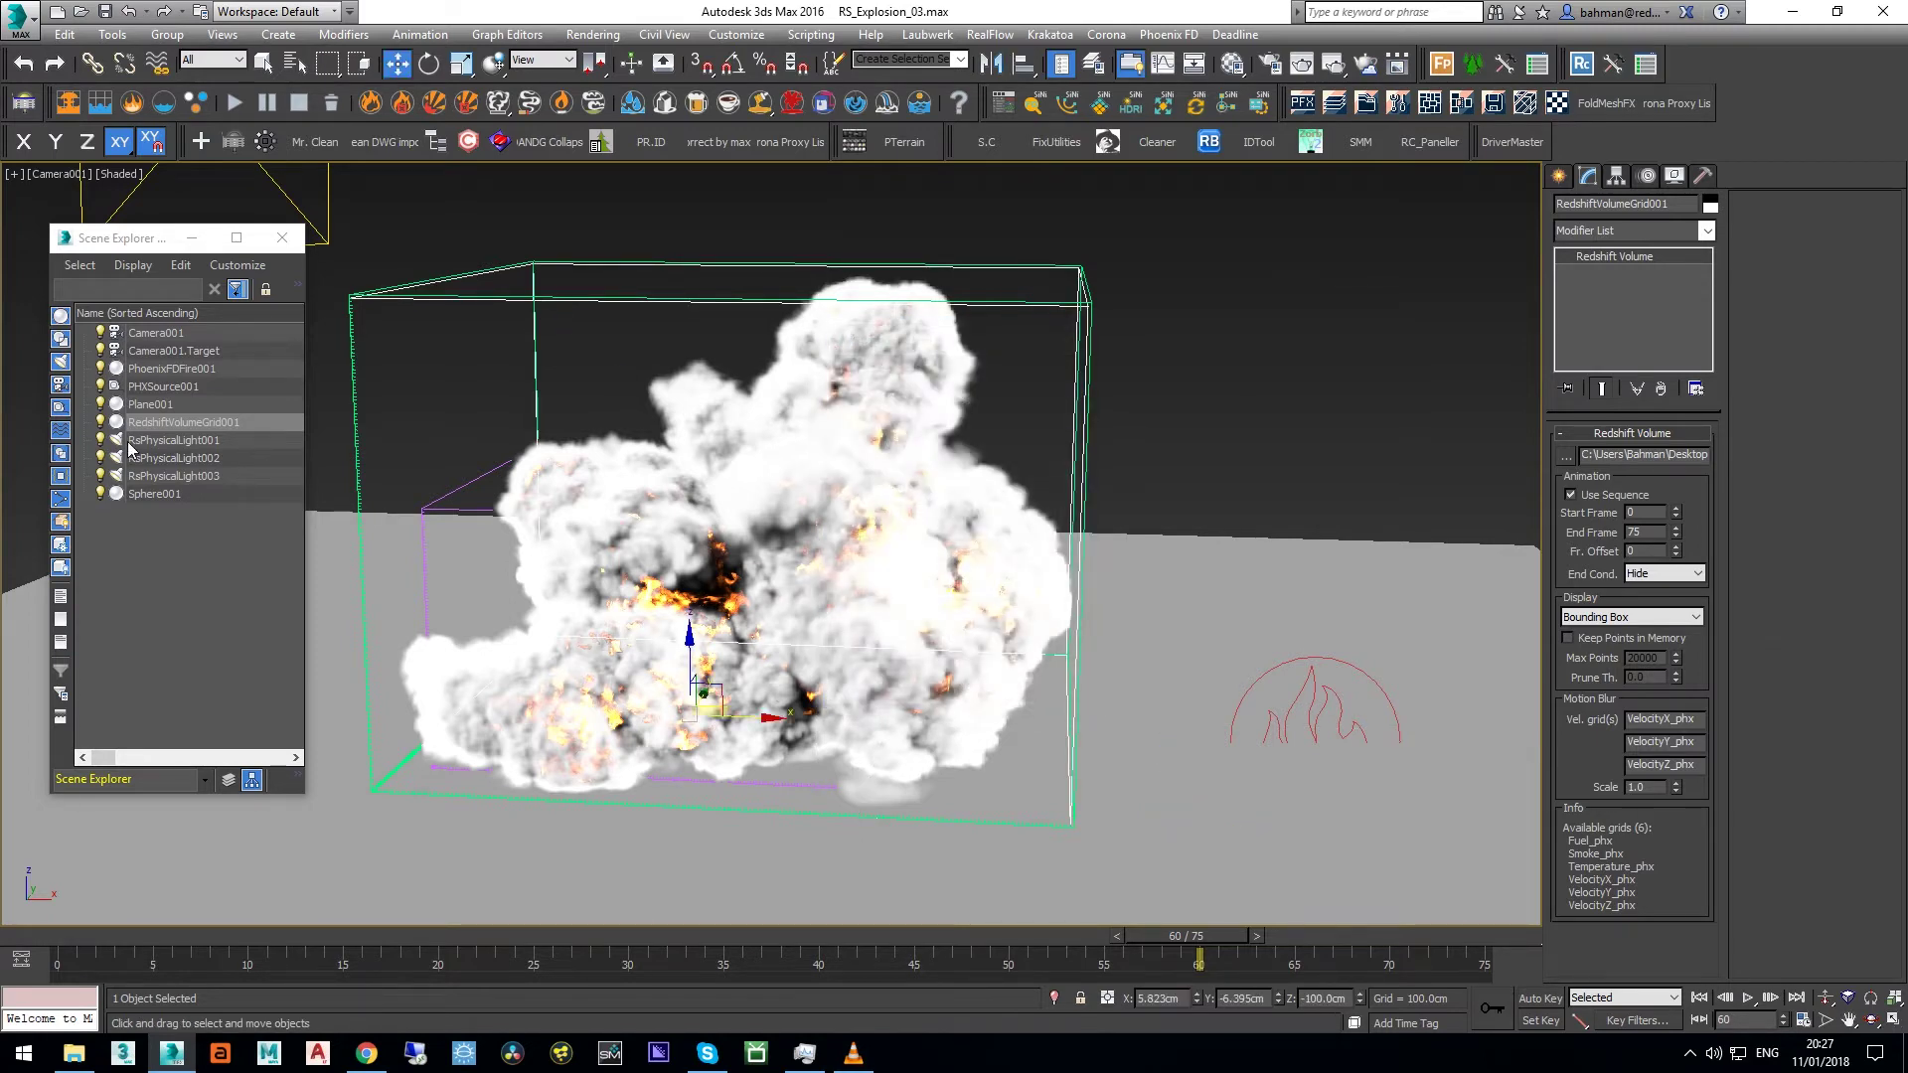
left_click(100, 369)
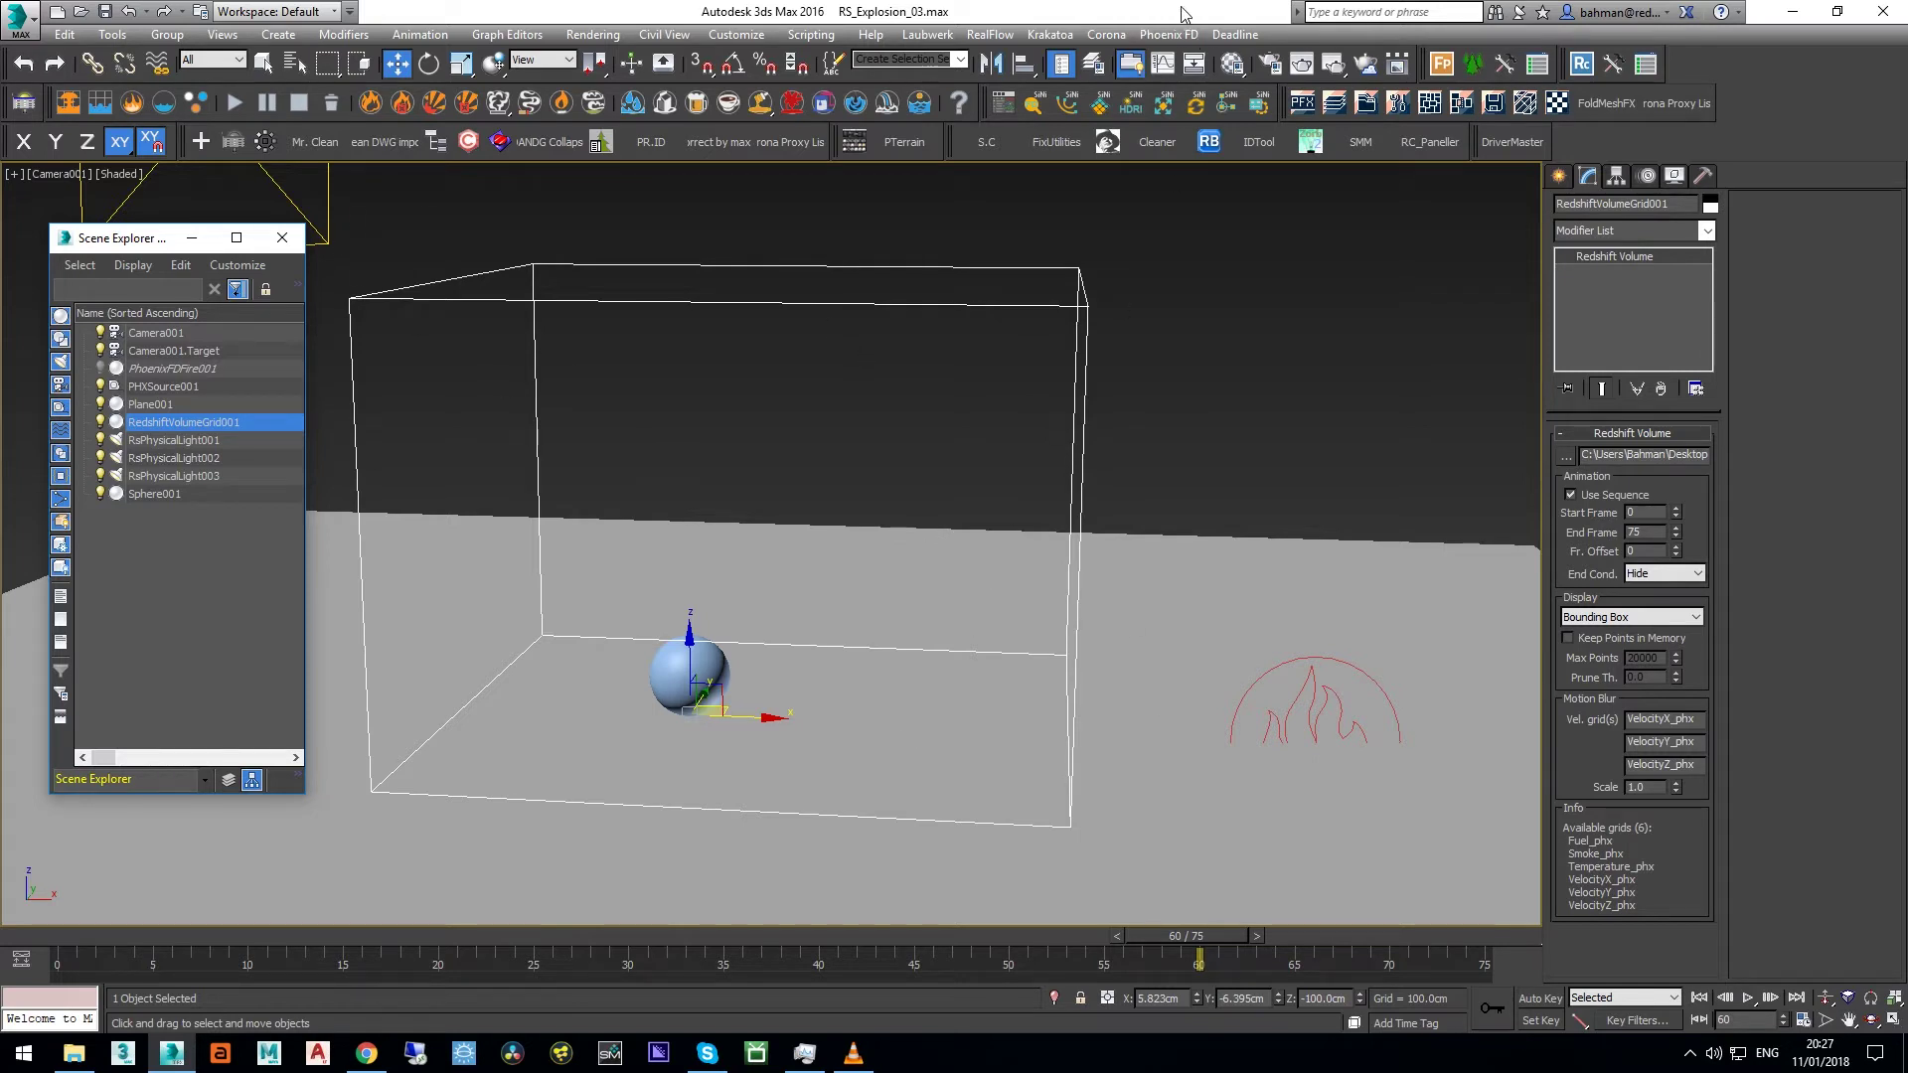
Step: Check the rendering properties of the emitter sphere inside the volume container and render the camera view
left_click(707, 658)
right_click(708, 565)
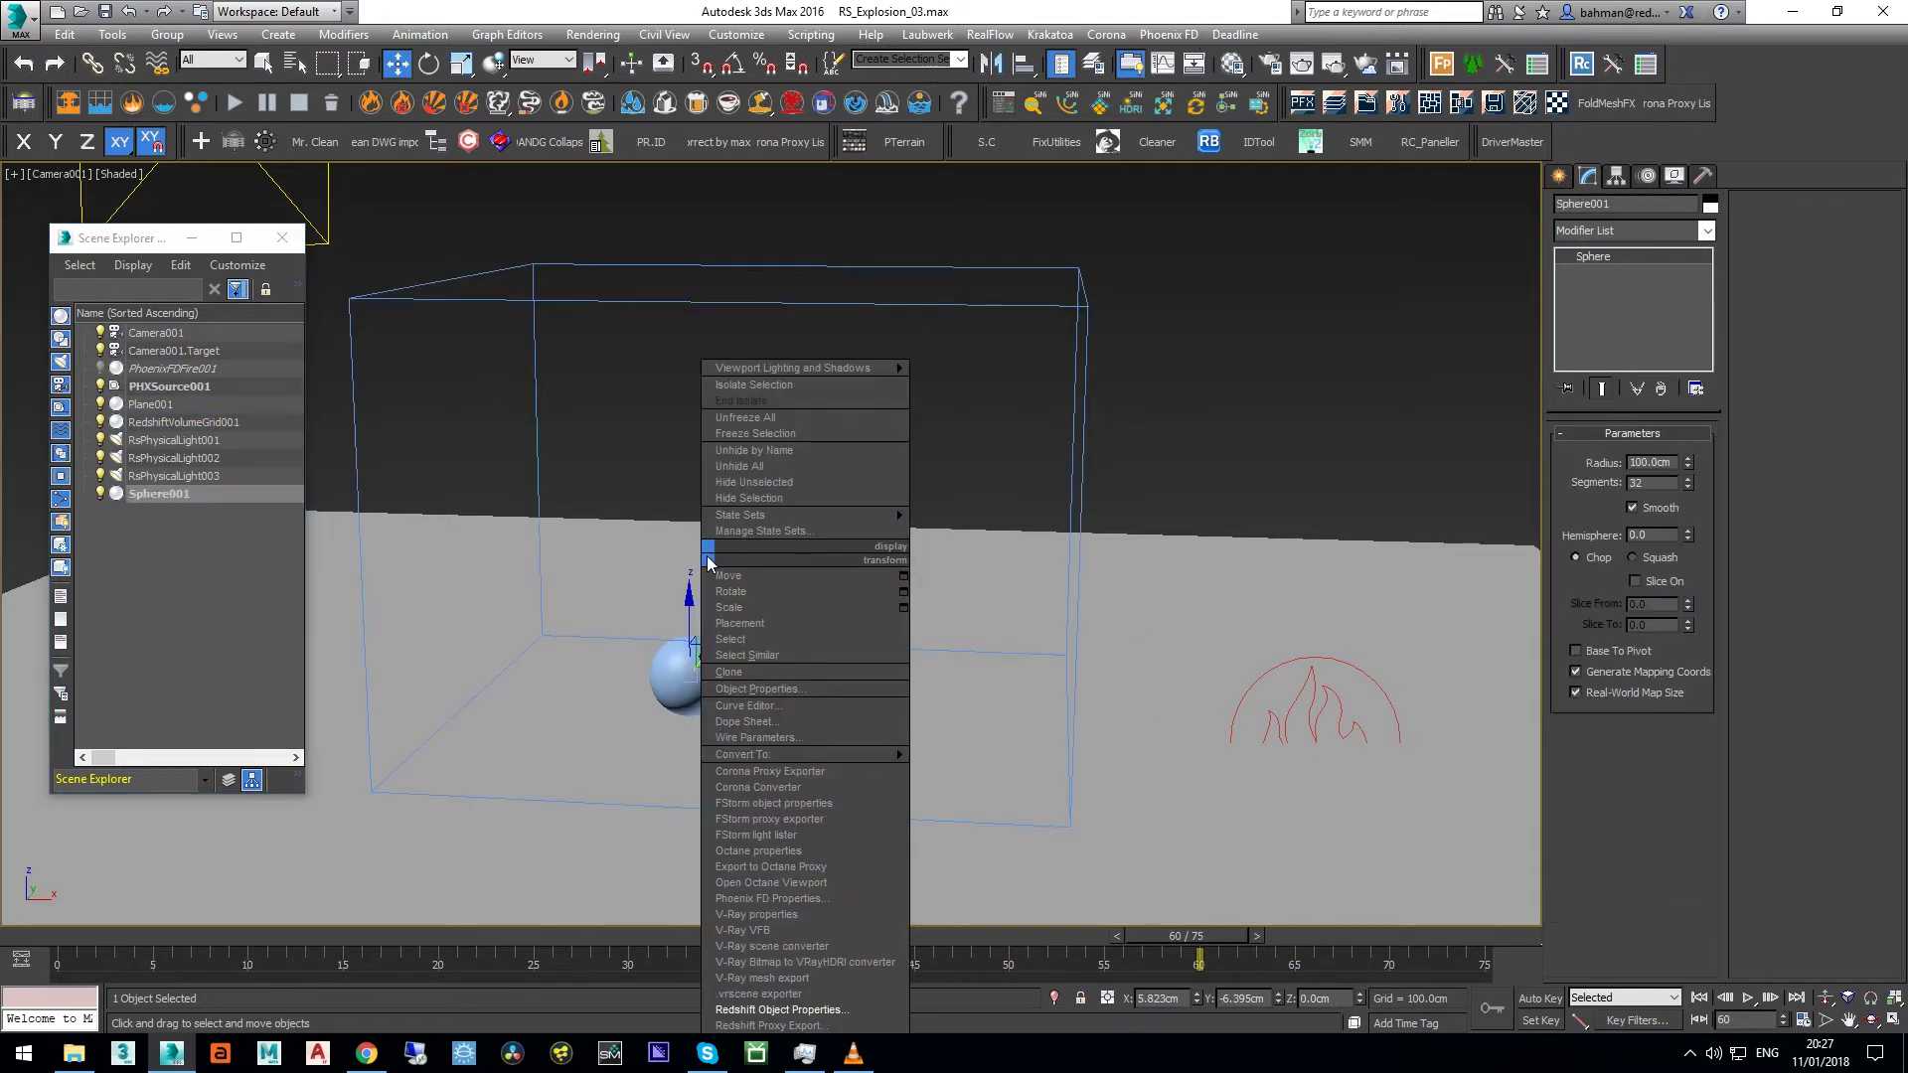
left_click(754, 695)
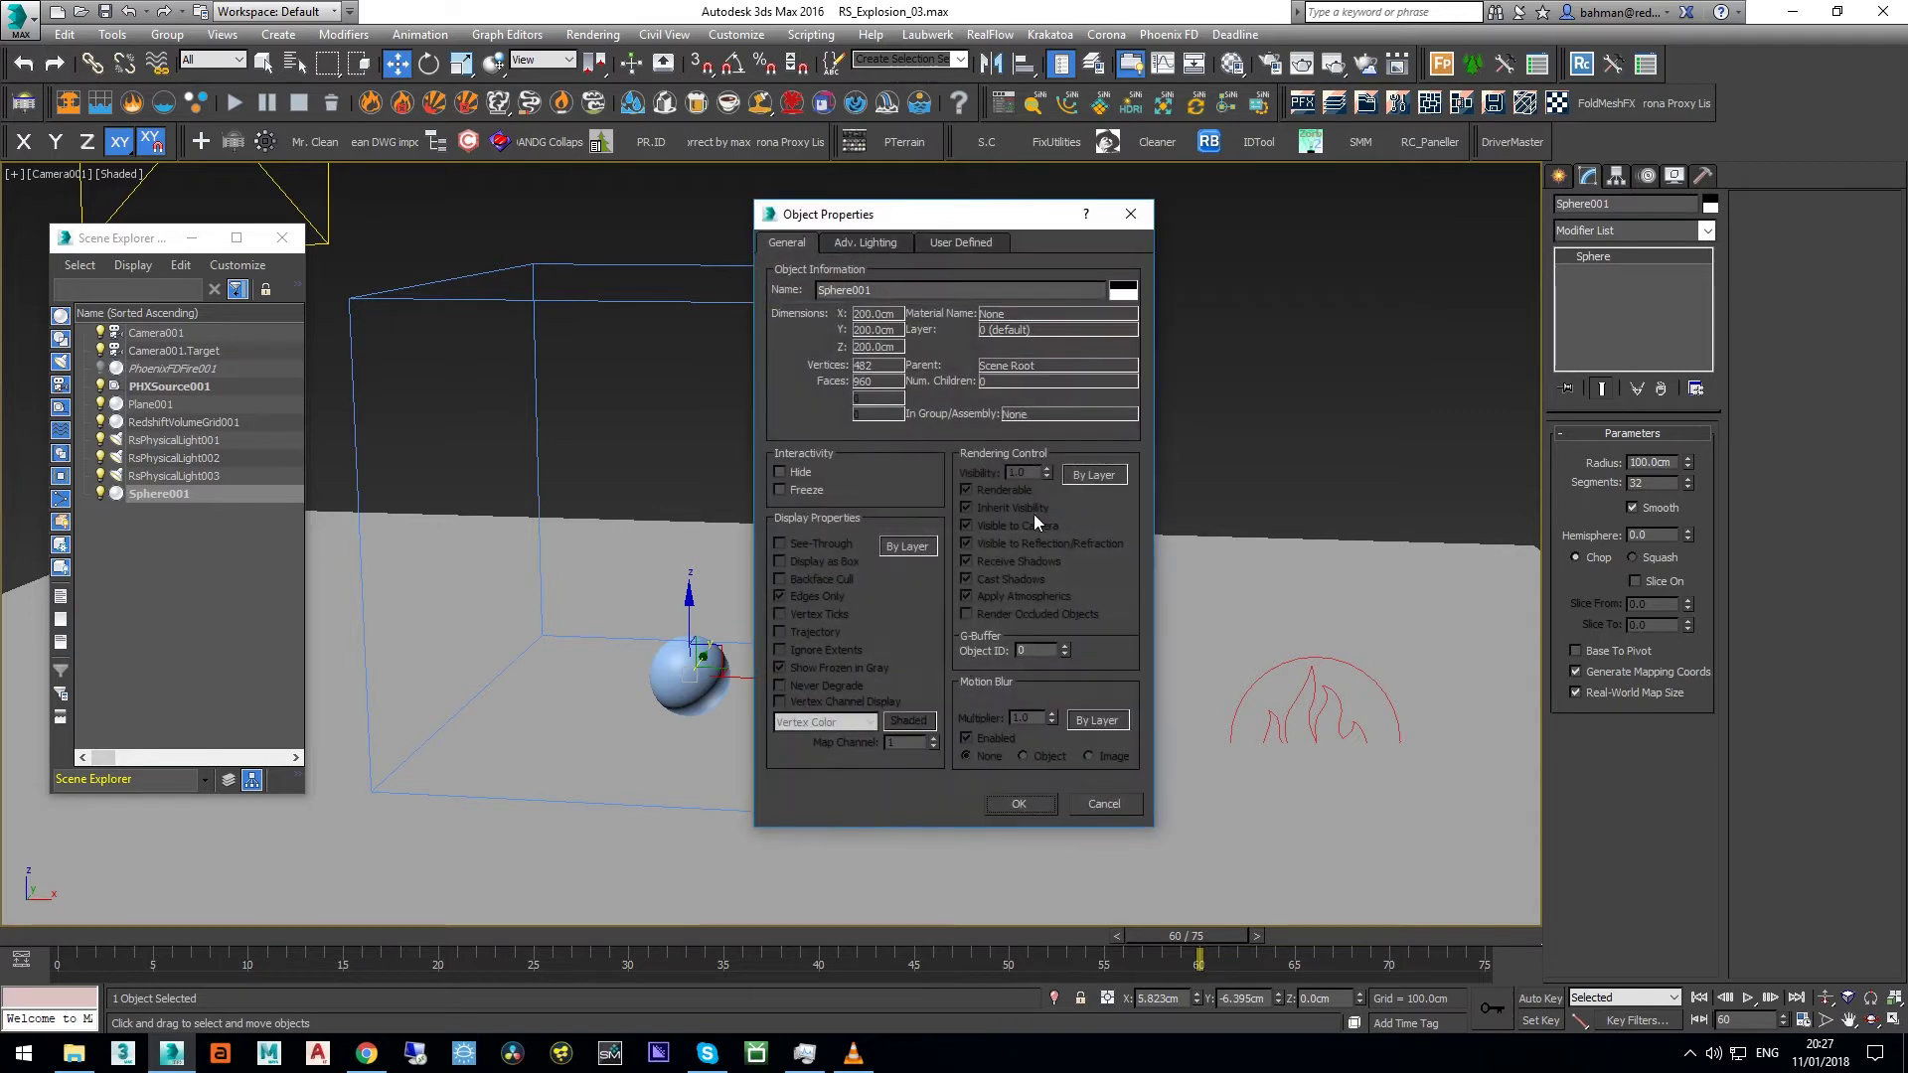
left_click(1024, 801)
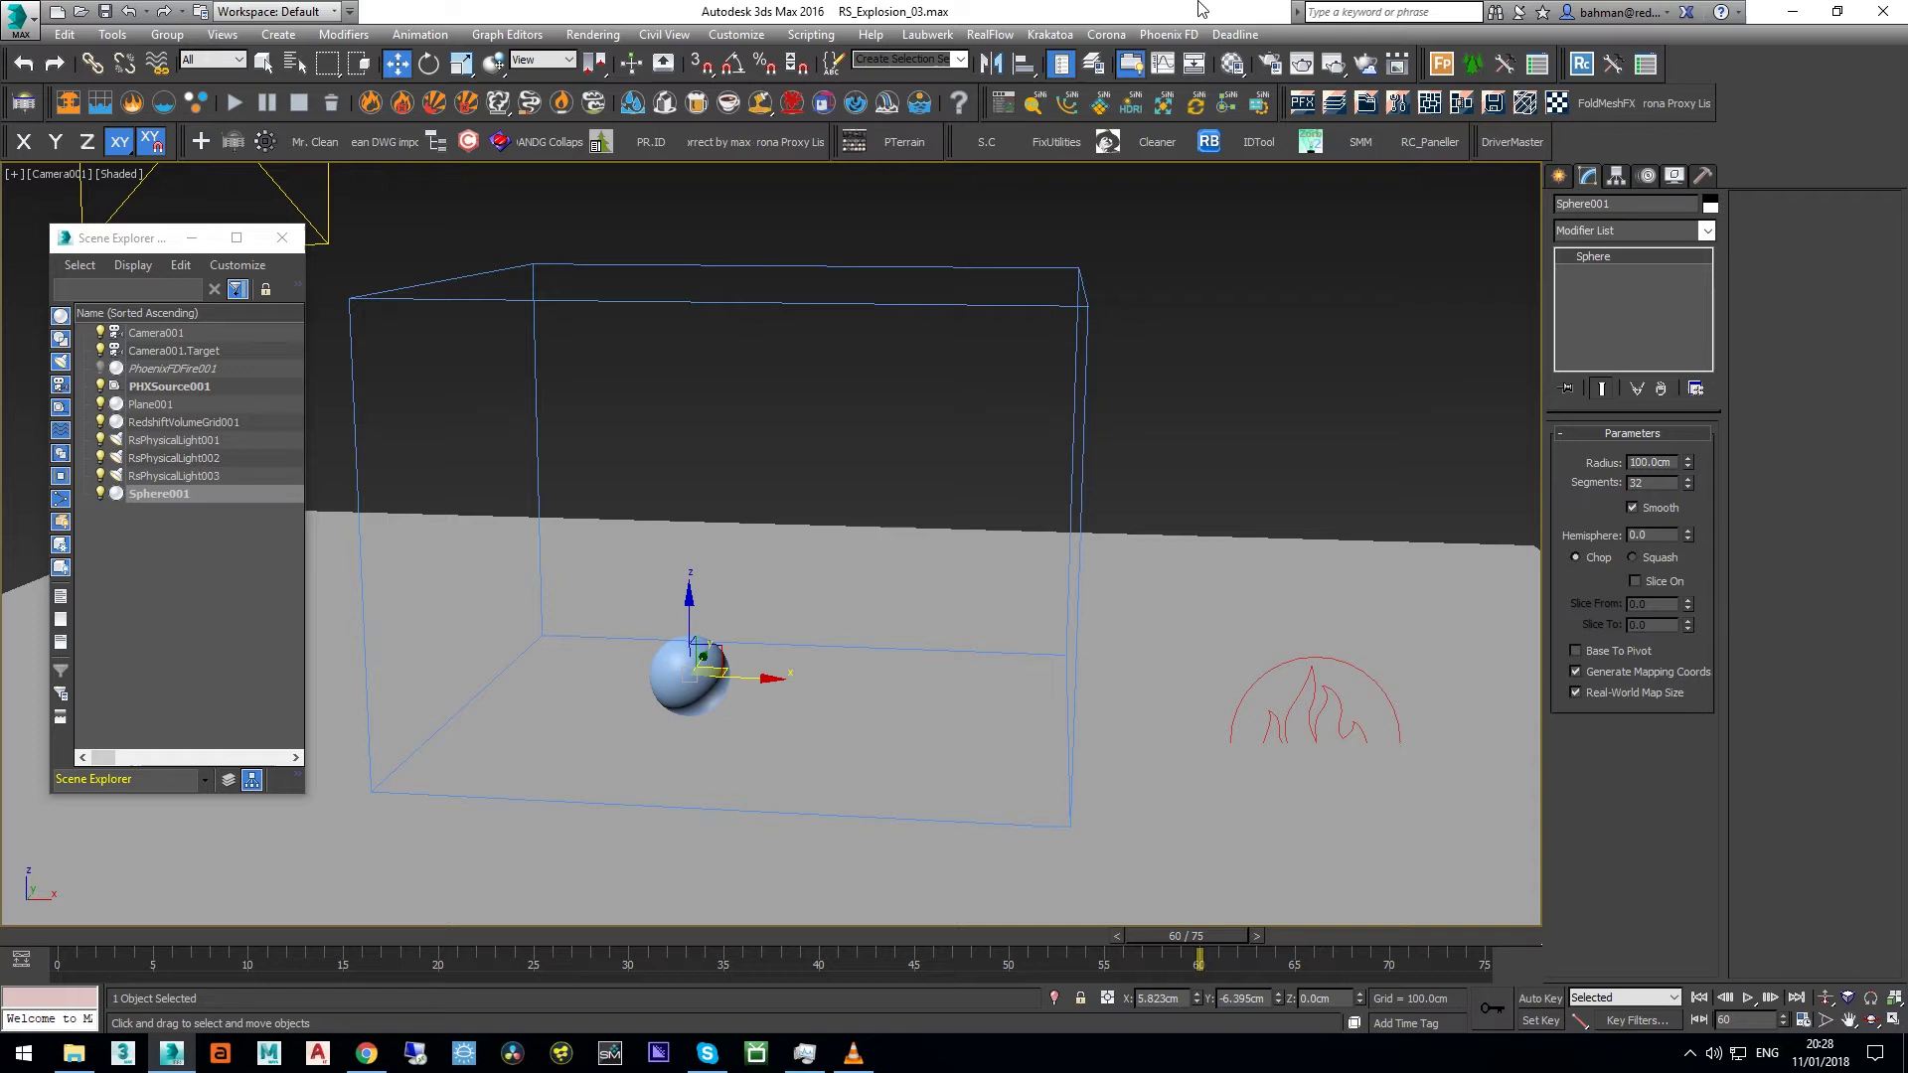
key("shift+q")
Step: Turn an empty material slot into a Redshift Volume Material and assign it to RedshiftVolumeGrid001
left_click(1232, 62)
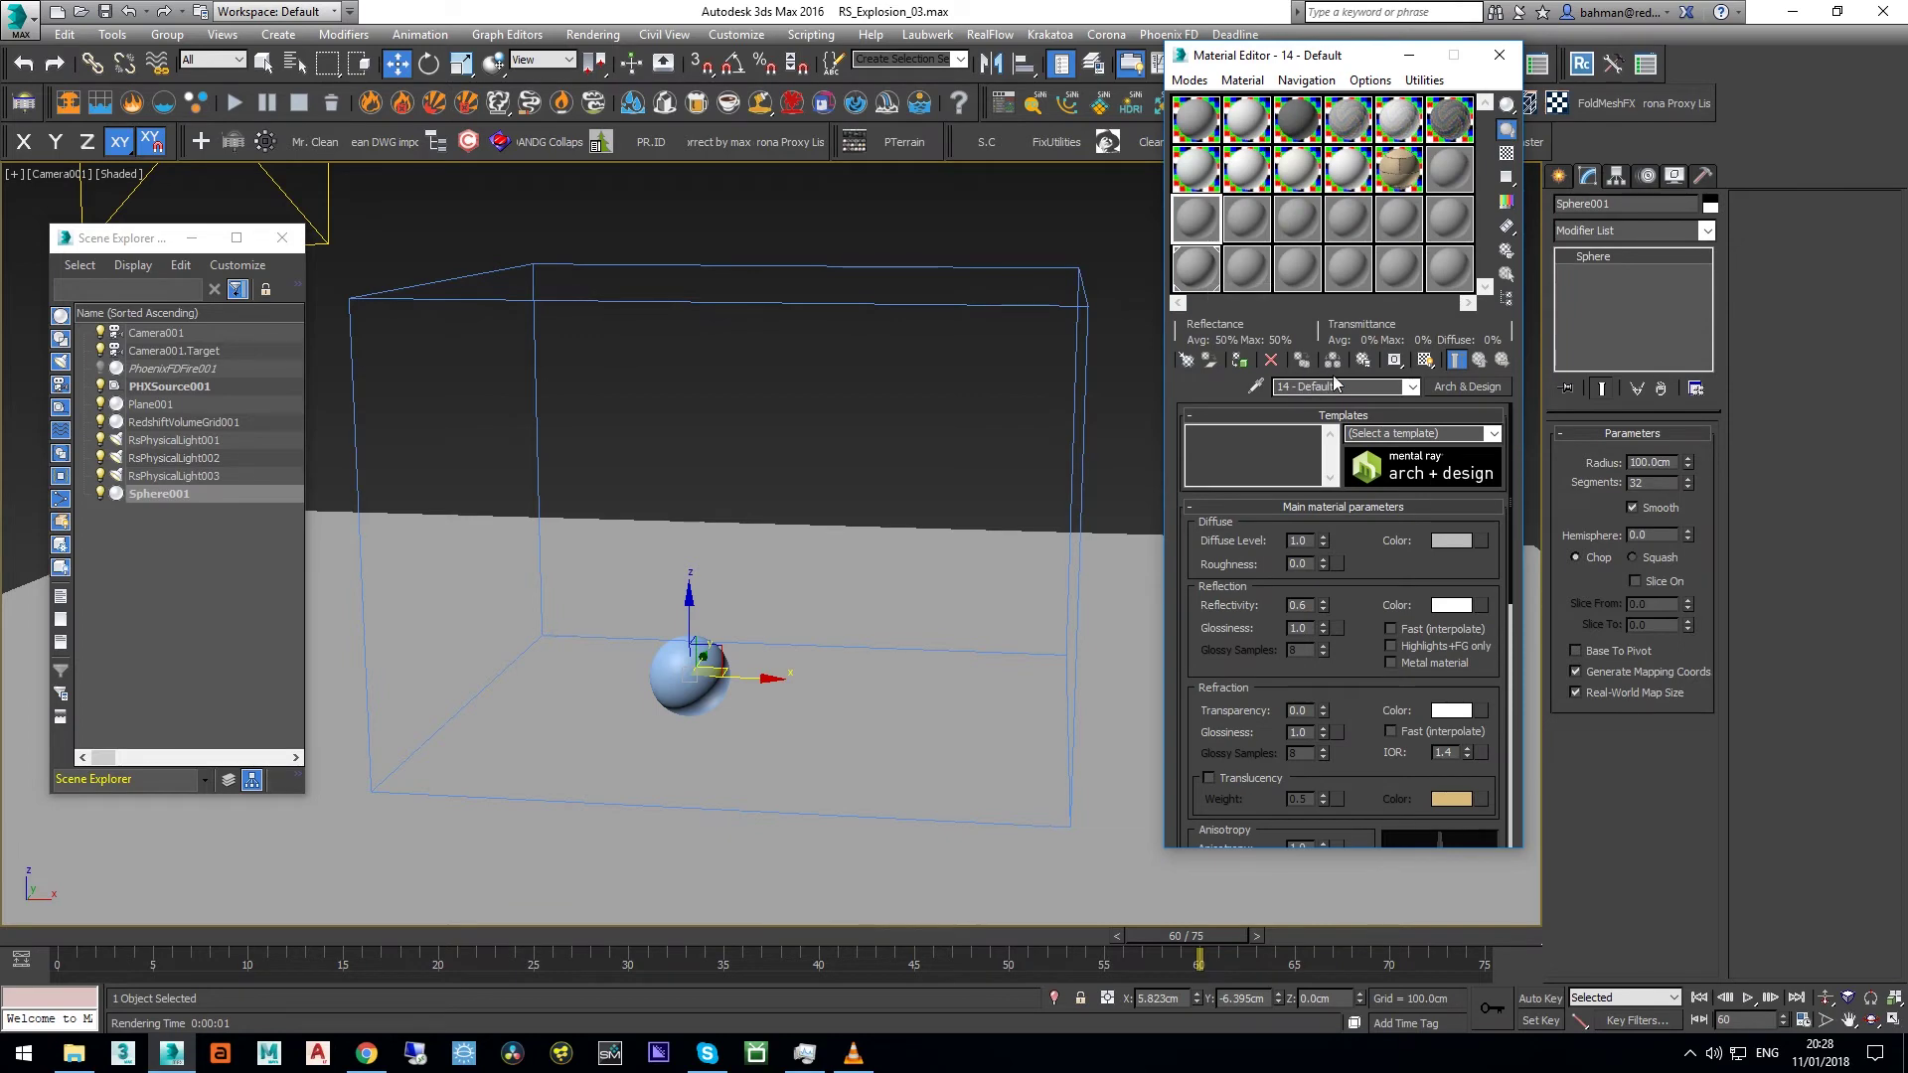
left_click(1471, 388)
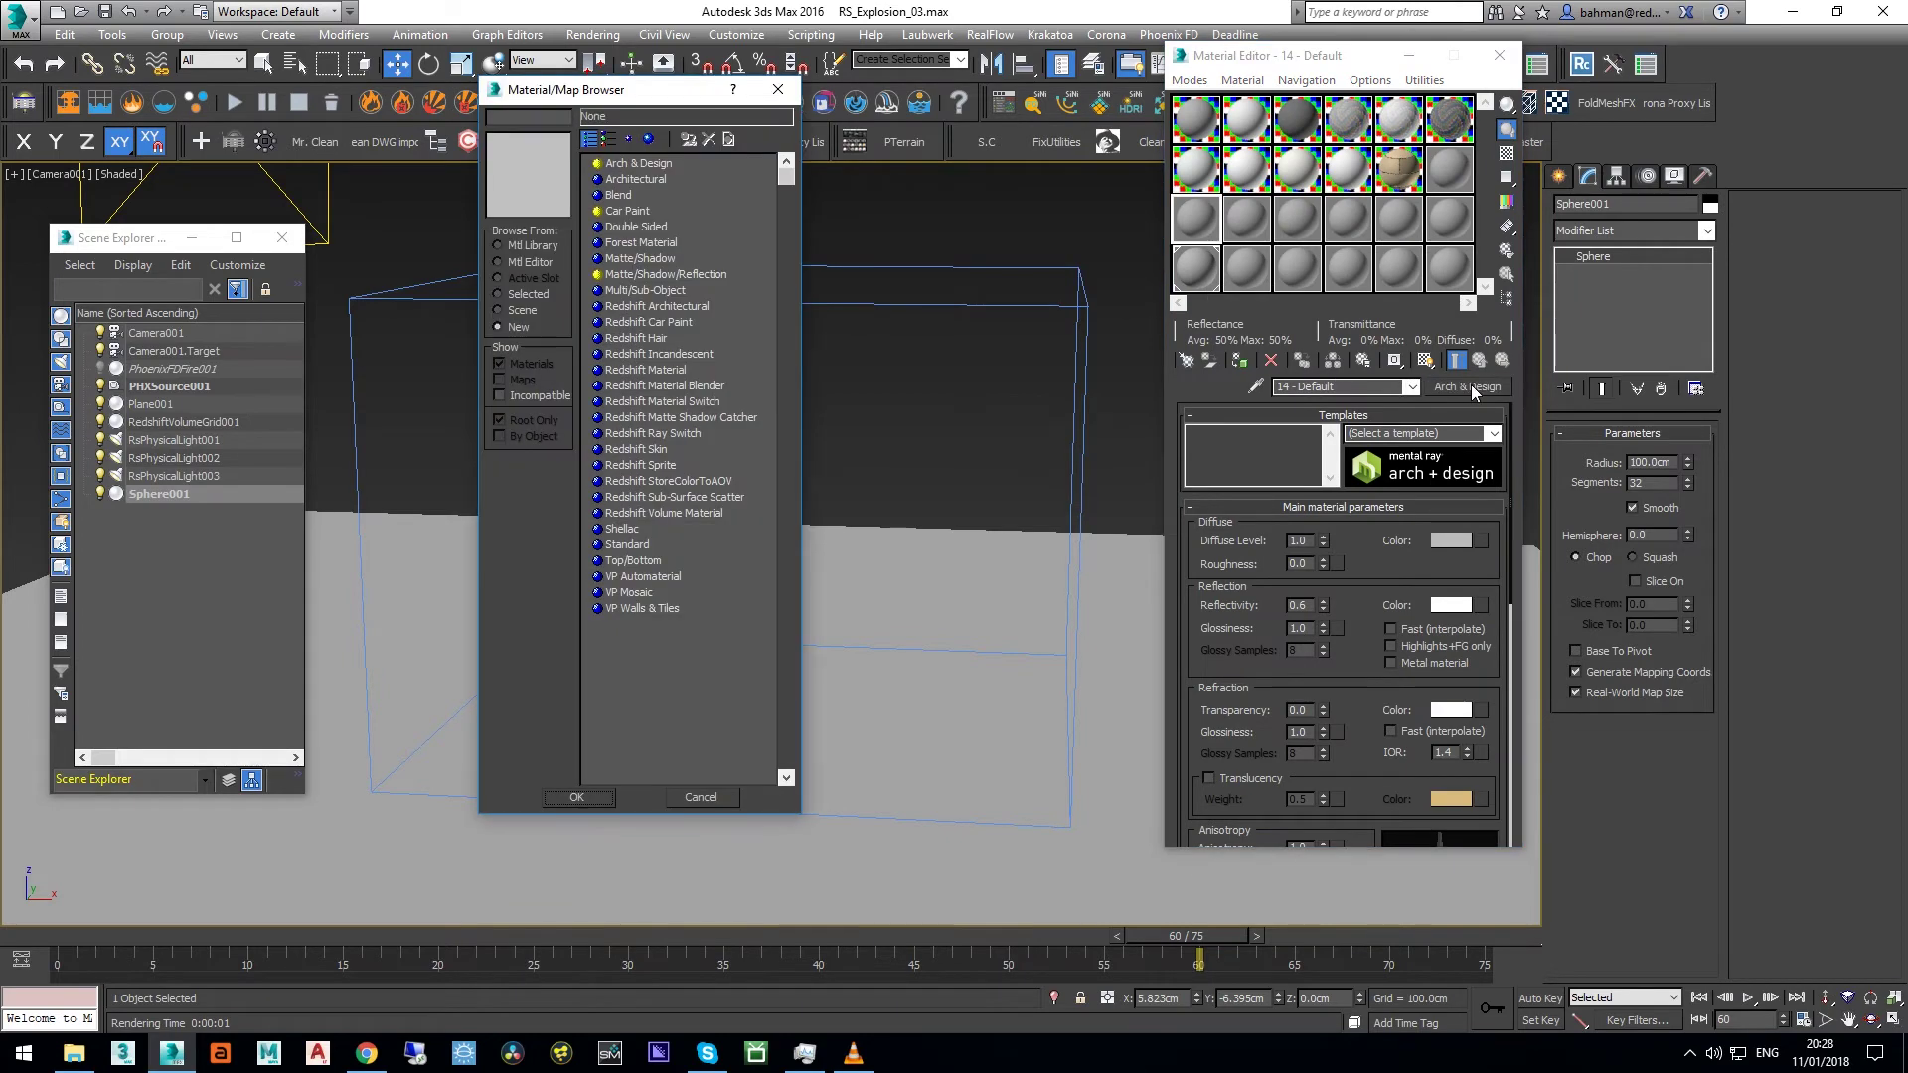
left_click(674, 515)
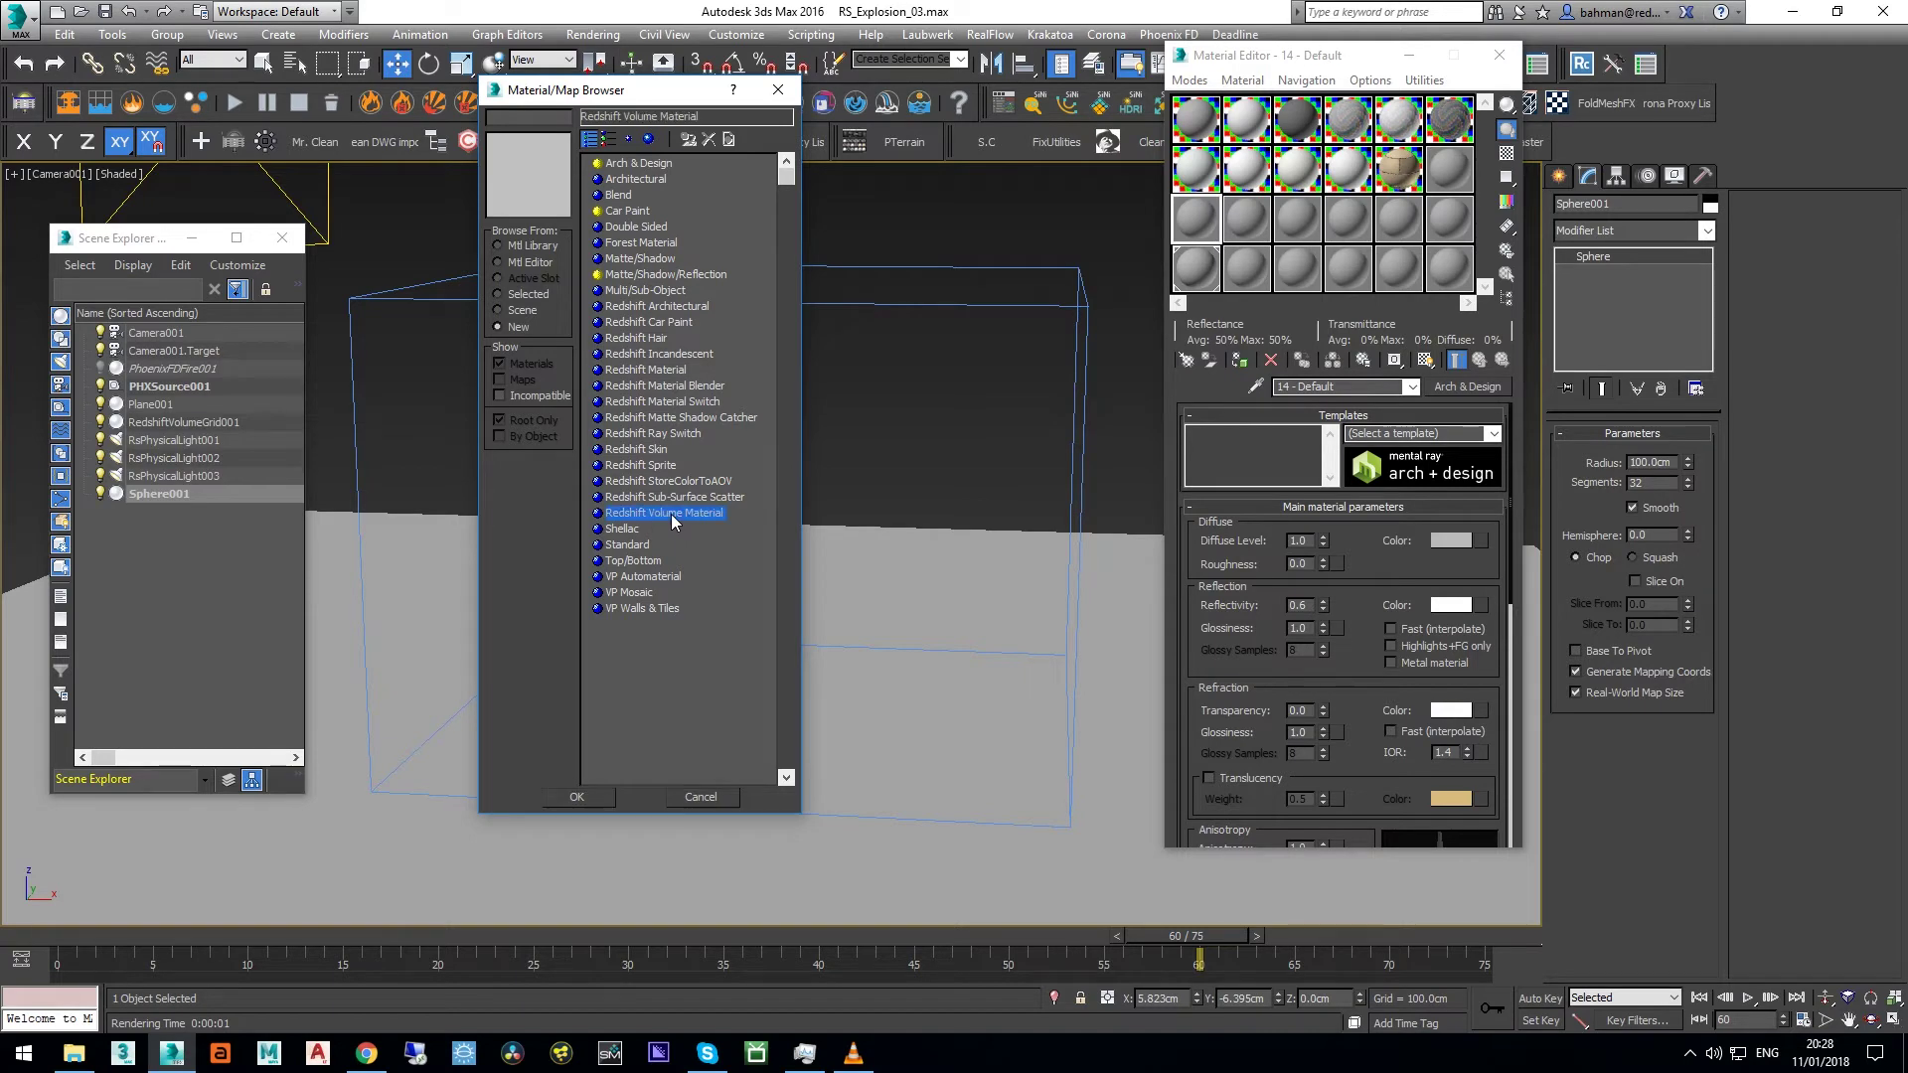
left_click(582, 797)
left_click_drag(1121, 367, 1014, 239)
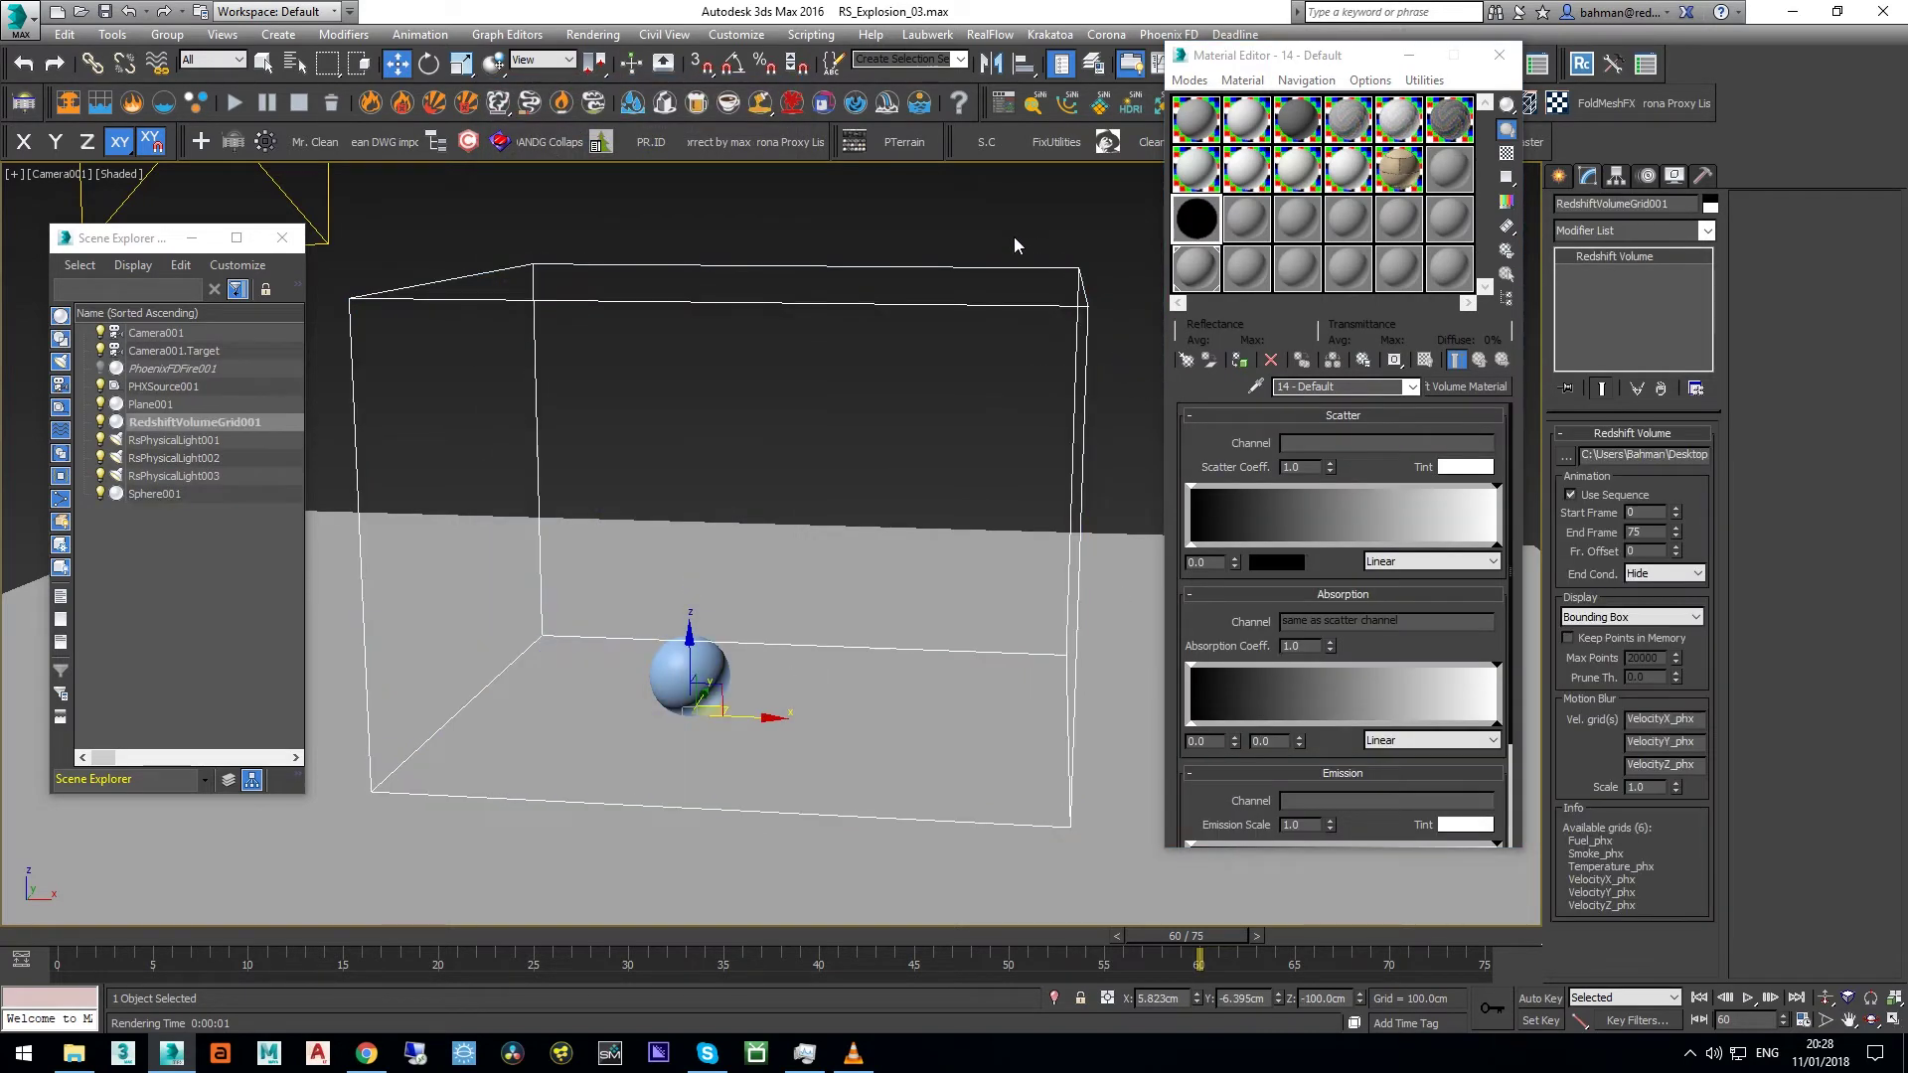
left_click(1243, 364)
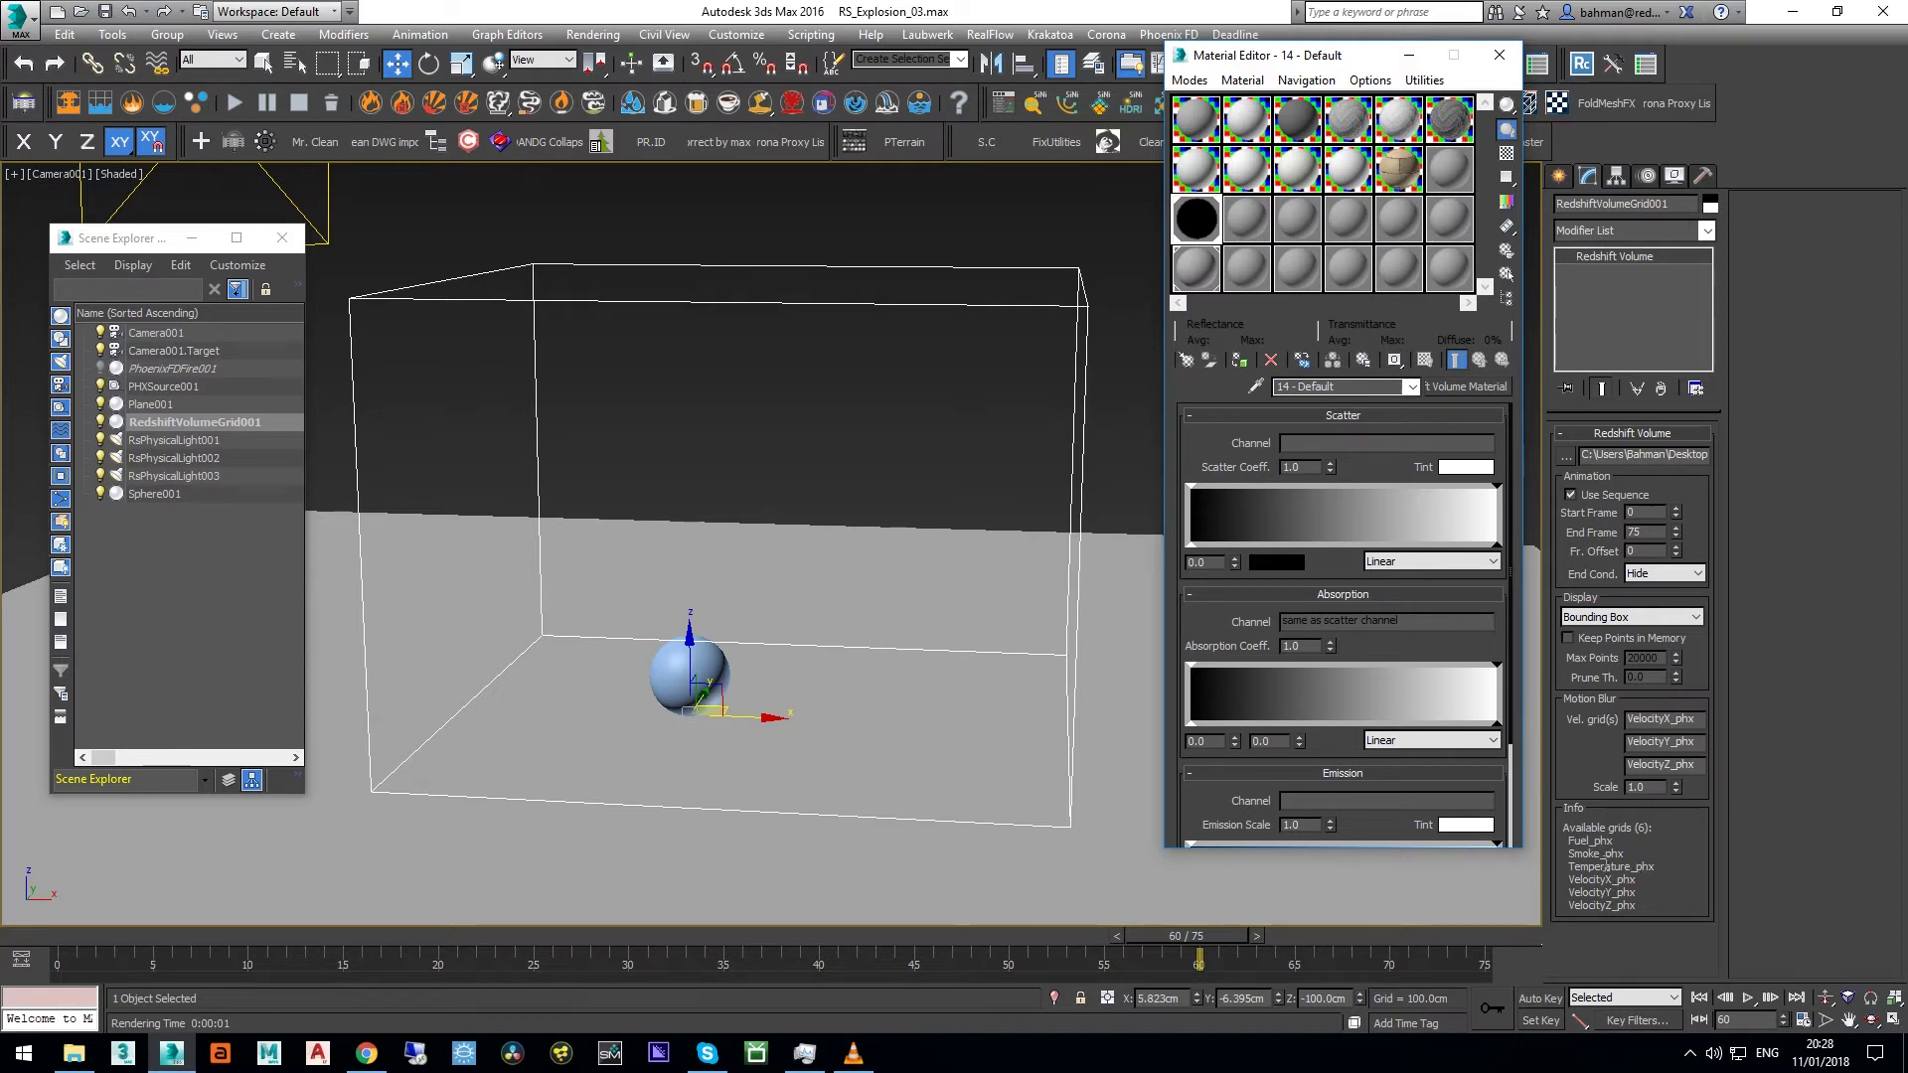
Step: Set the volume material's Scatter channel to Smoke_phx
left_click(1295, 442)
key("m")
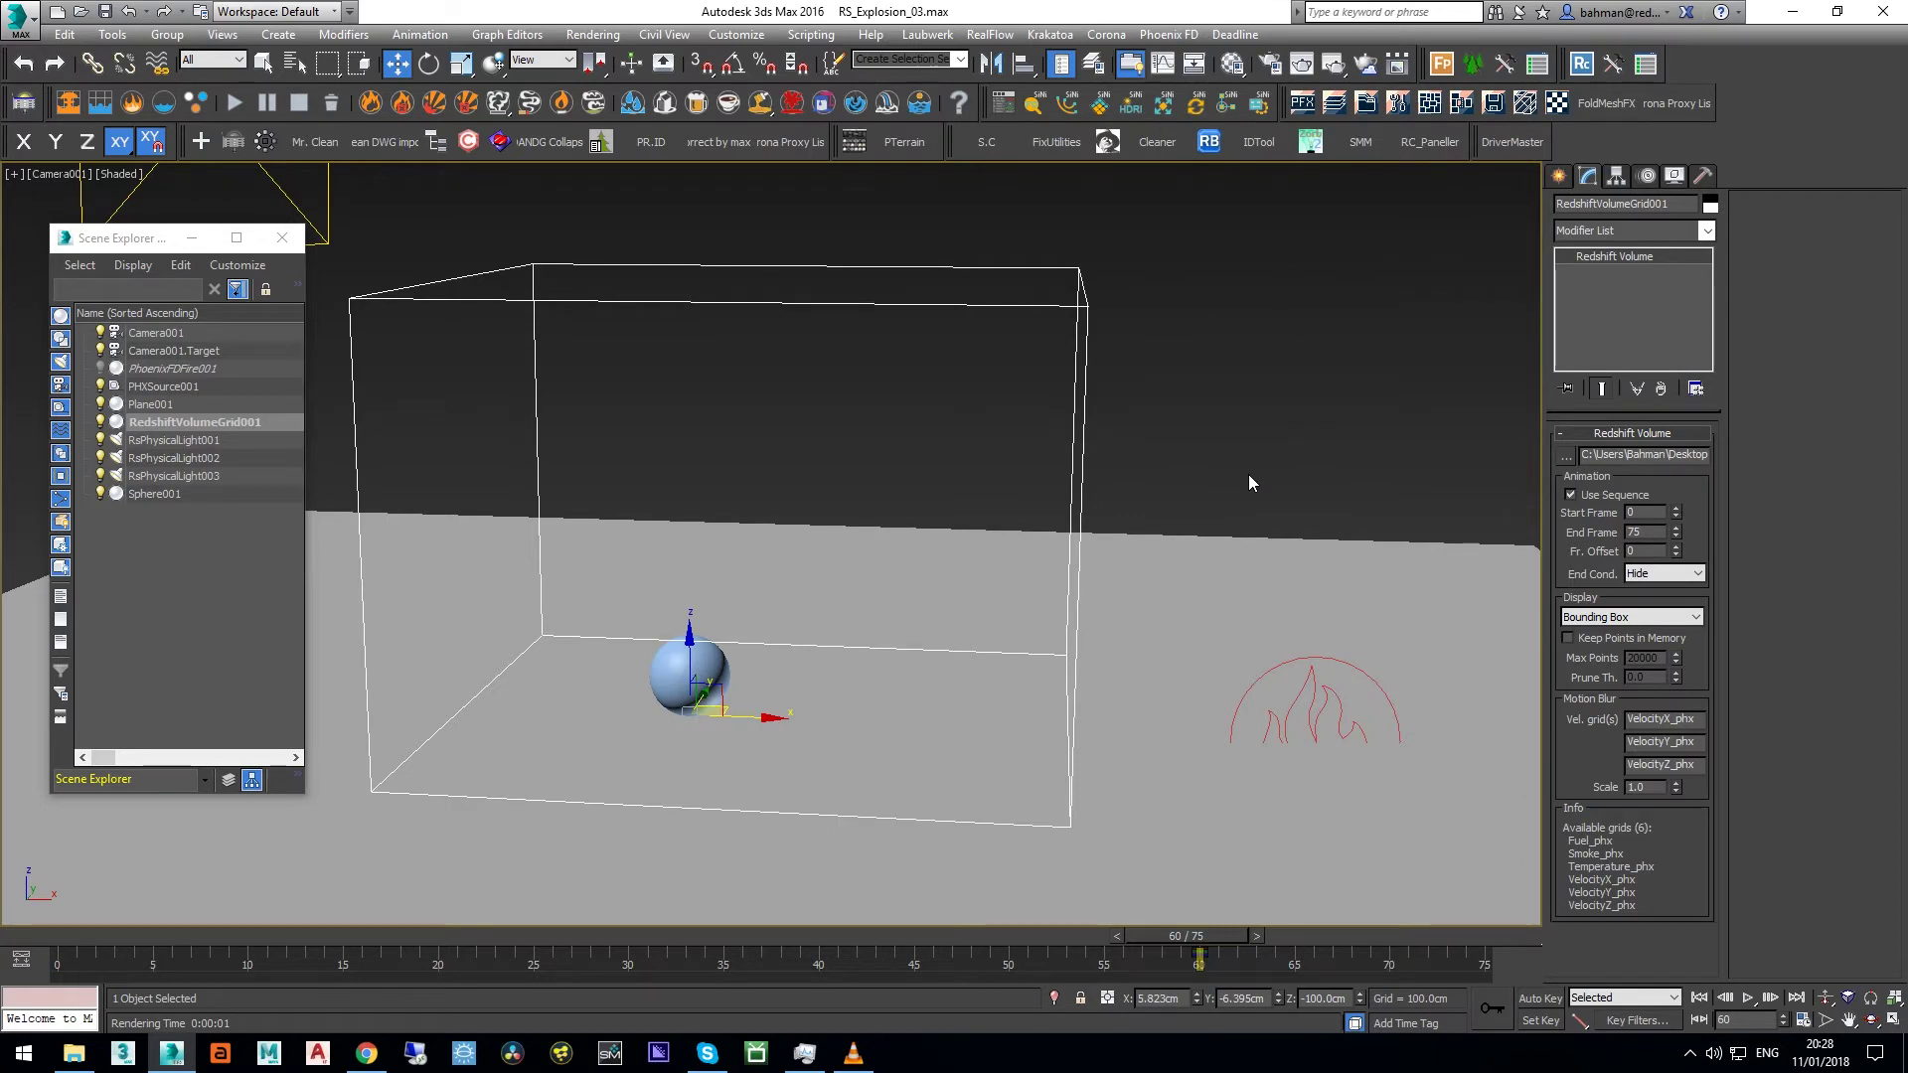
key("m")
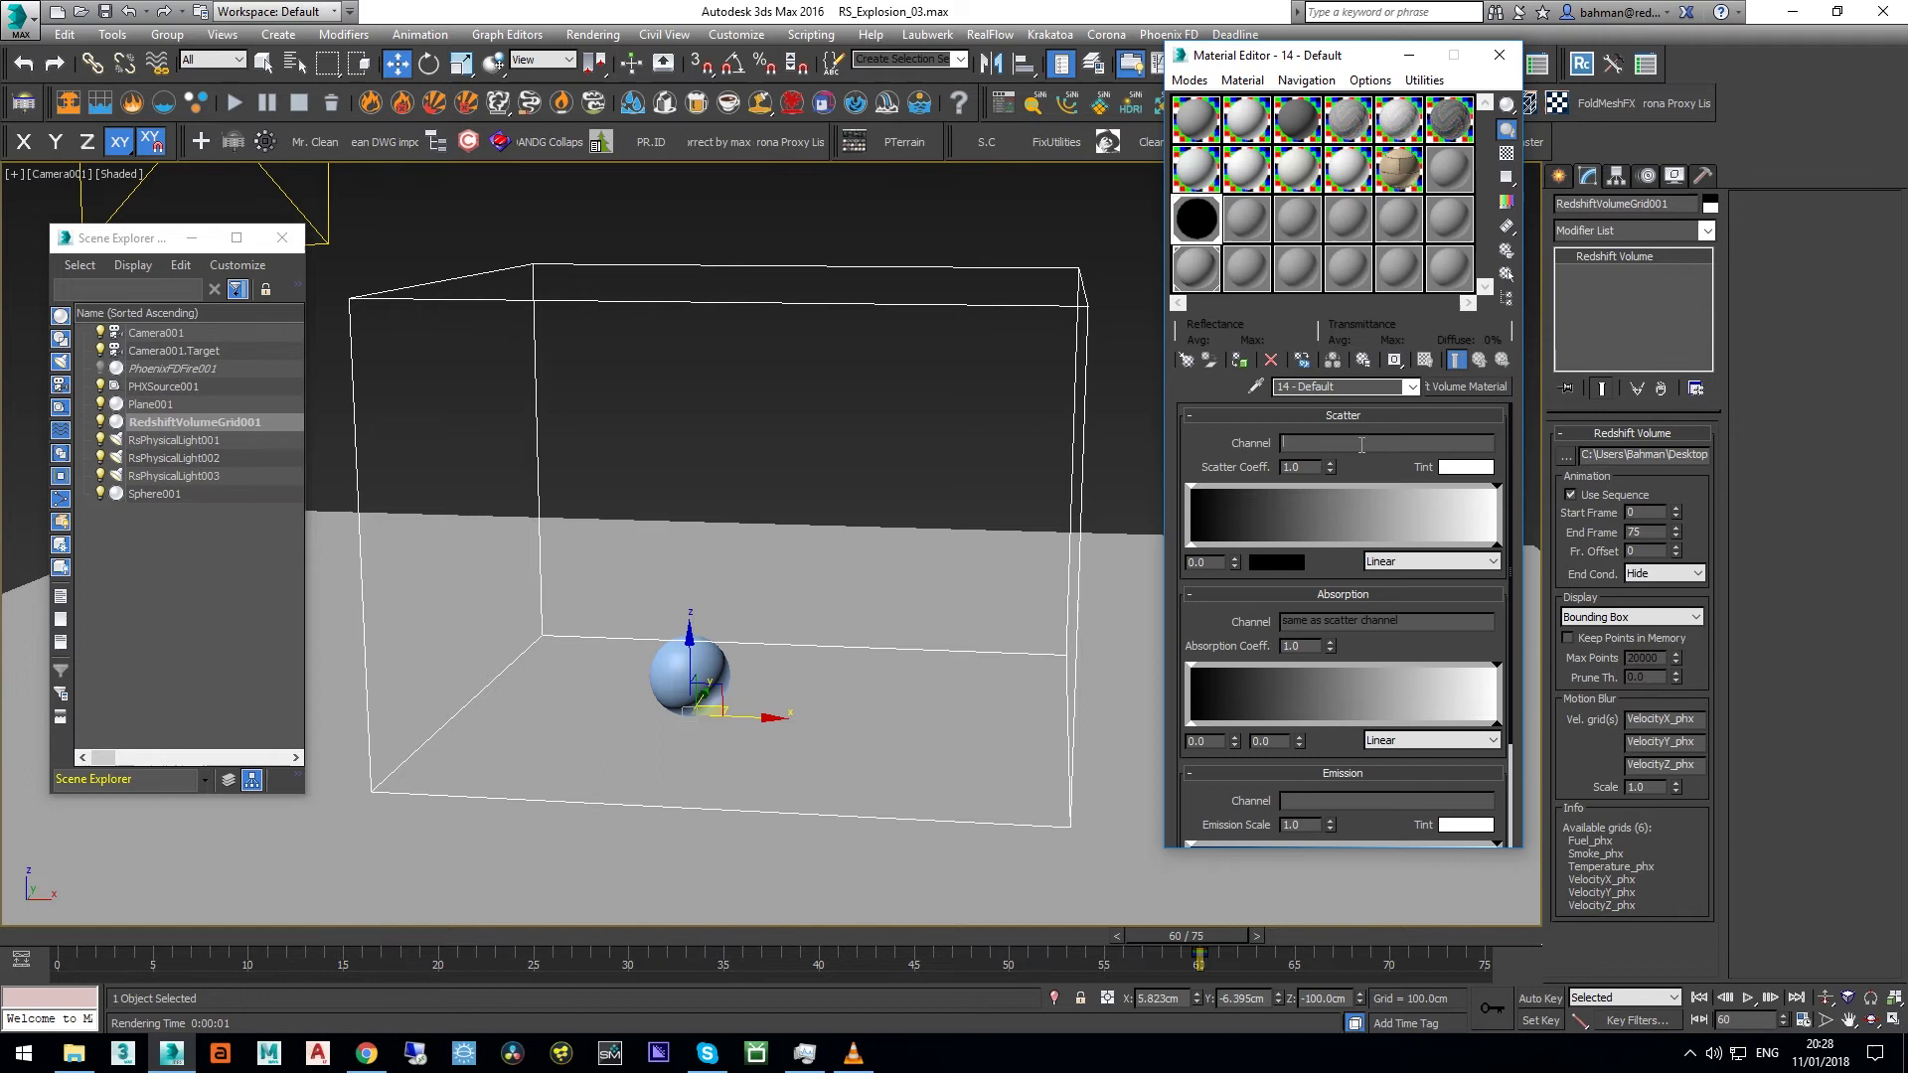
type("Smoke_phx")
Step: Set the volume material's Emission channel to Temperature_phx
scroll(1207, 558, "down", 2)
scroll(1202, 588, "down", 3)
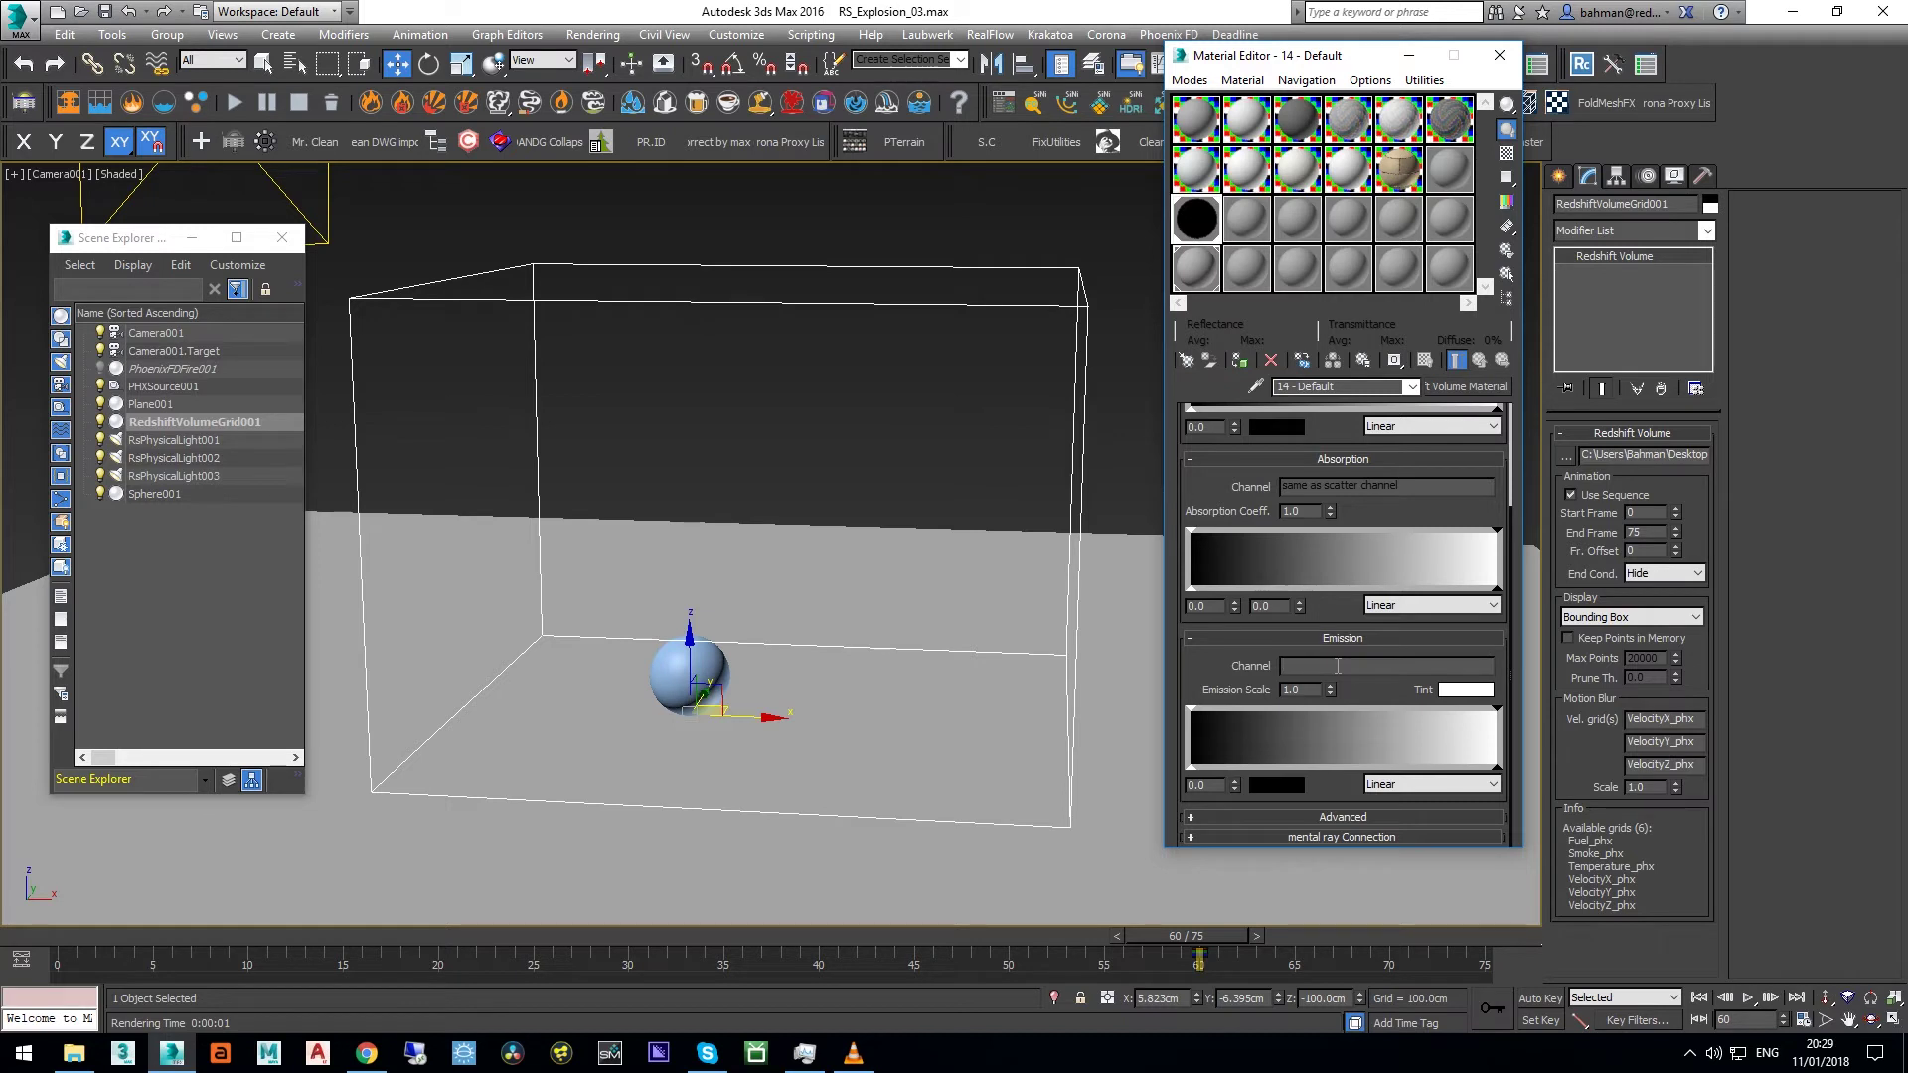
type("mperature_phx")
left_click(1232, 691)
Step: Render the camera view to check the volume with its smoke and temperature channels assigned
double_click(1696, 719)
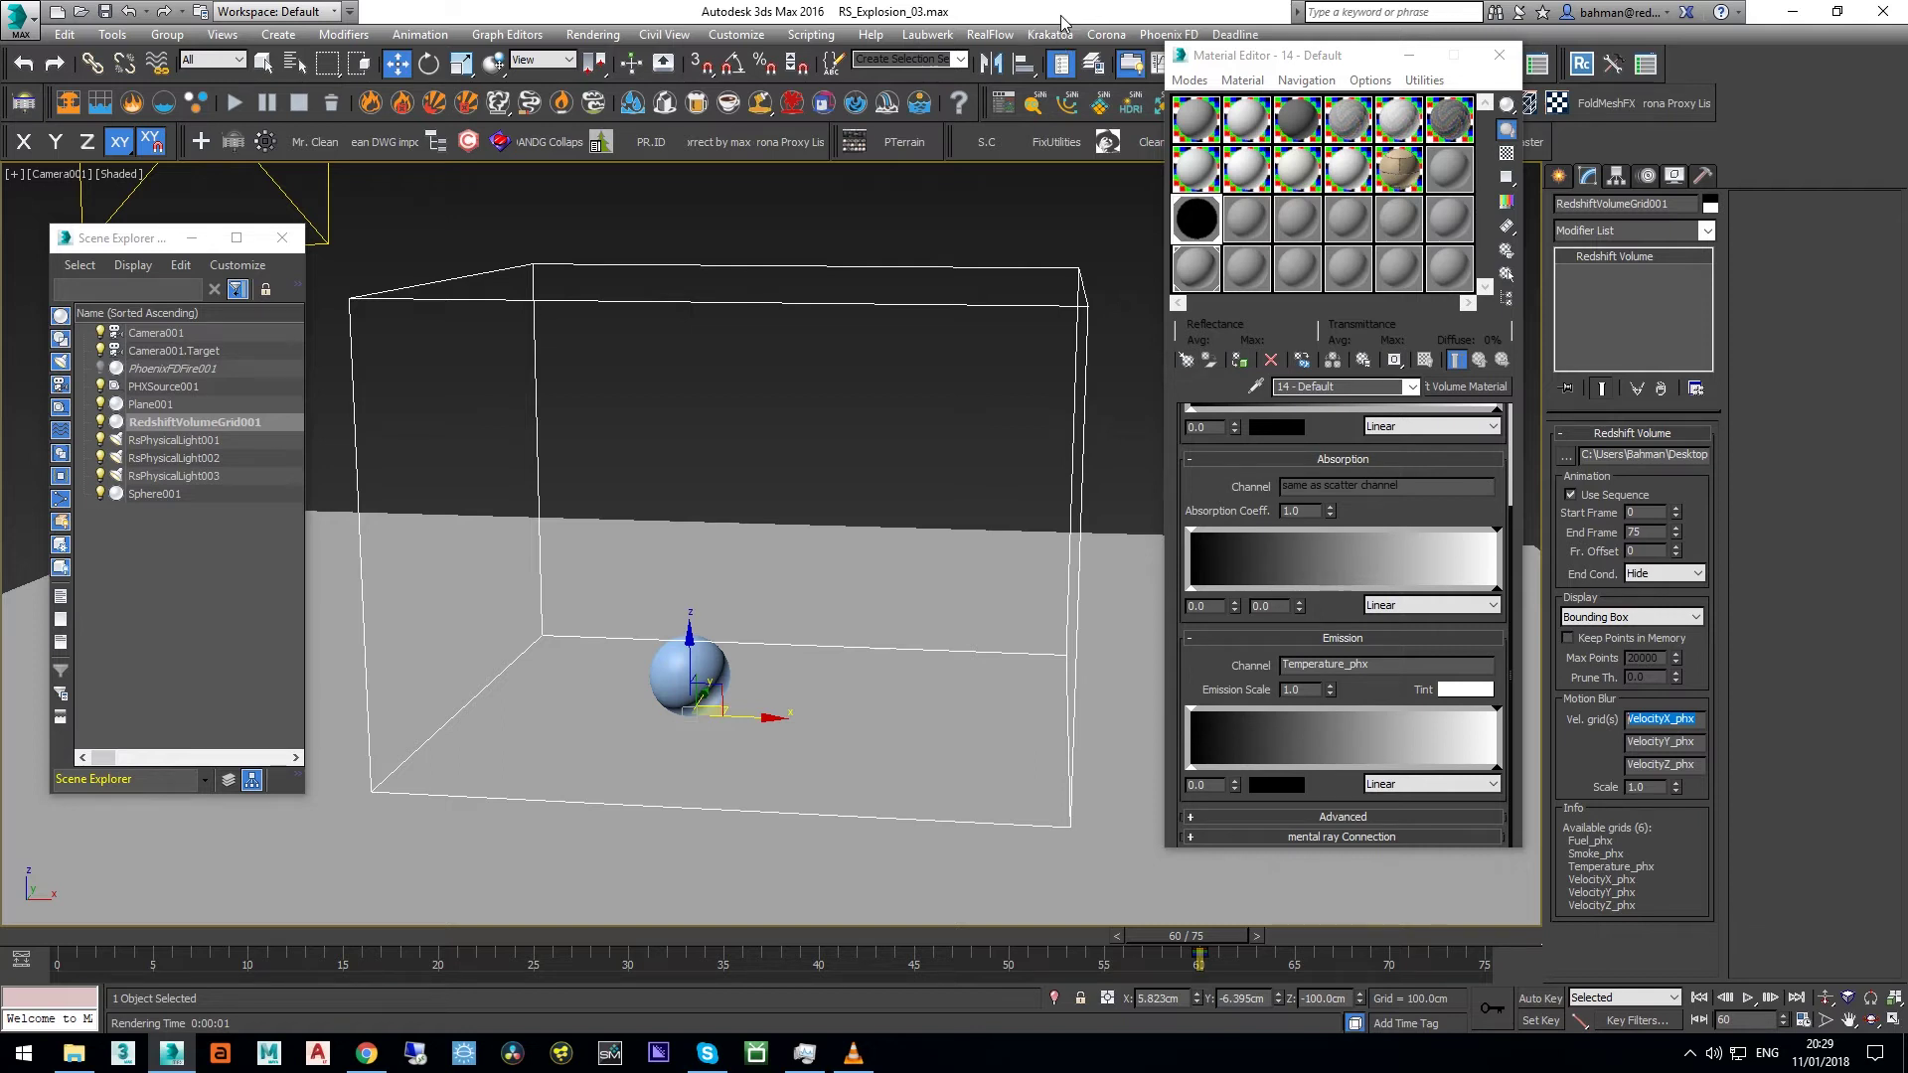
left_click(1566, 183)
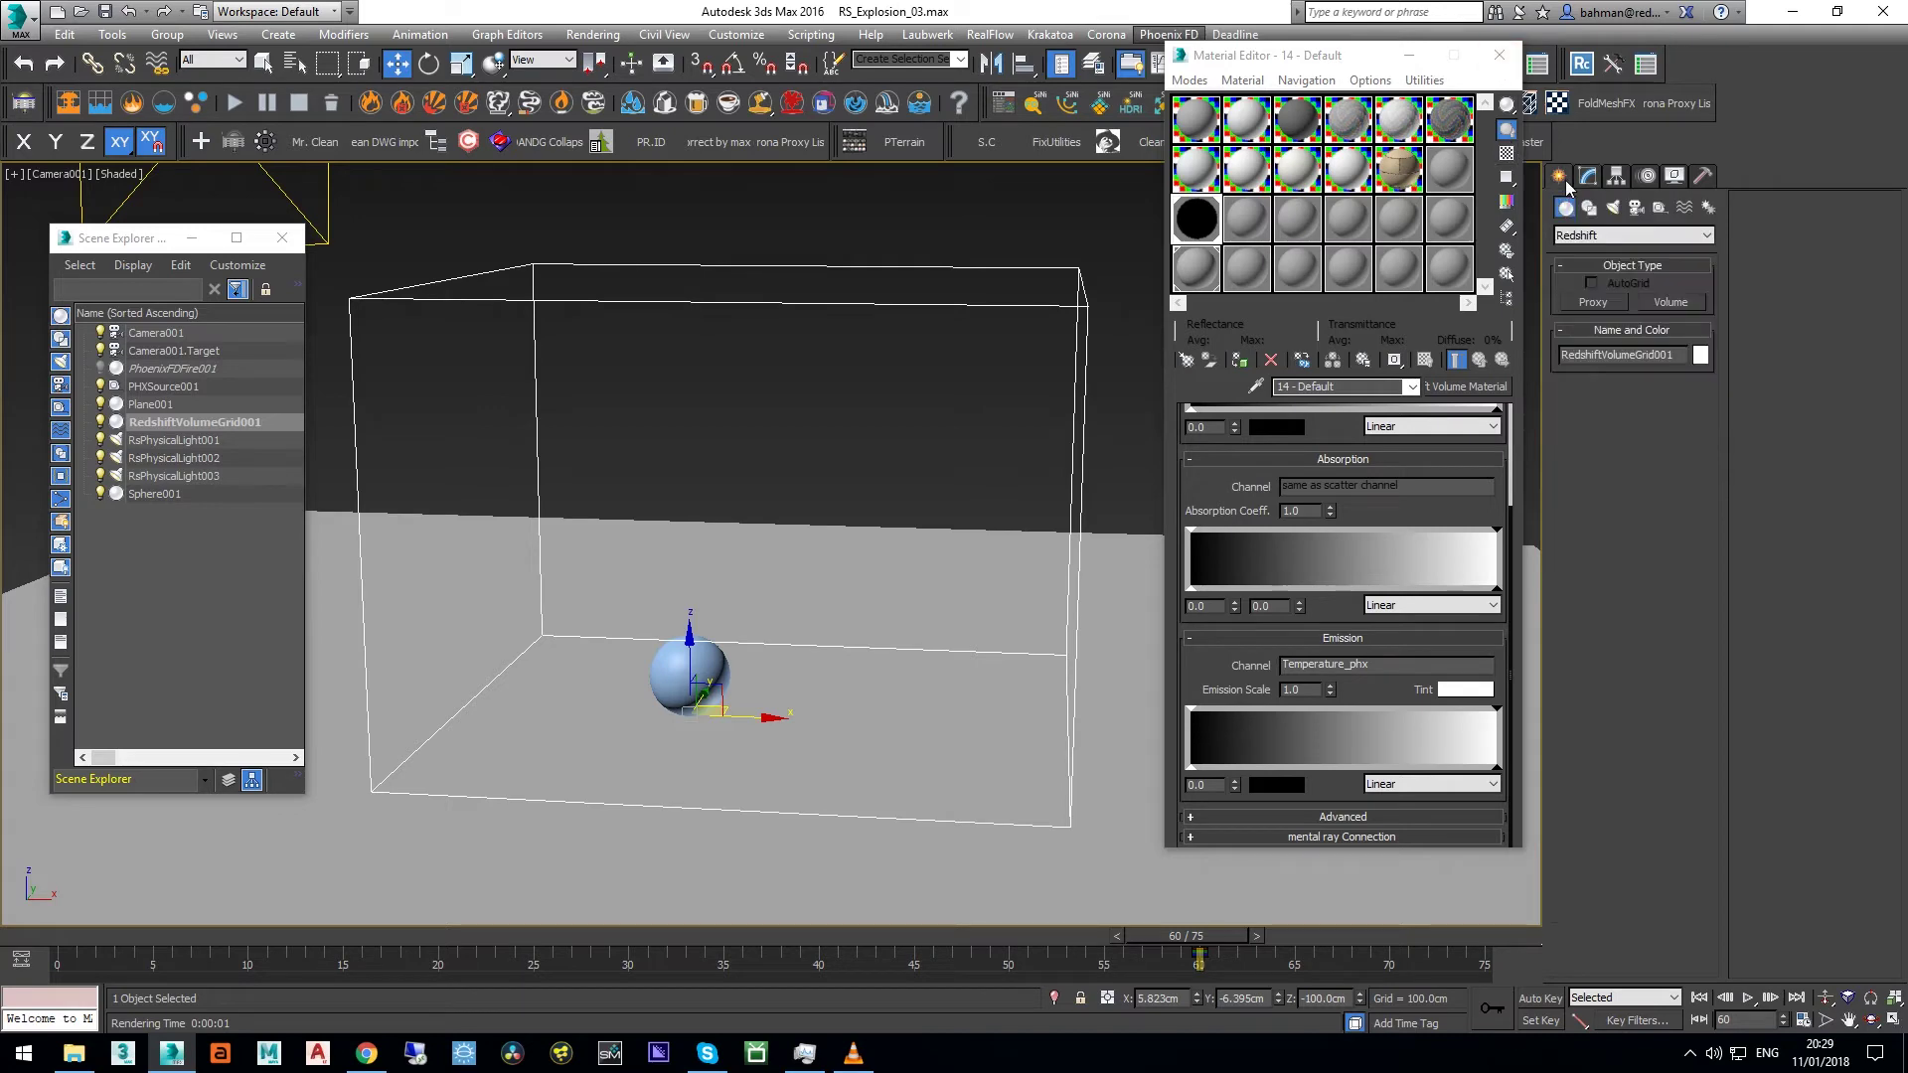
key("shift+q")
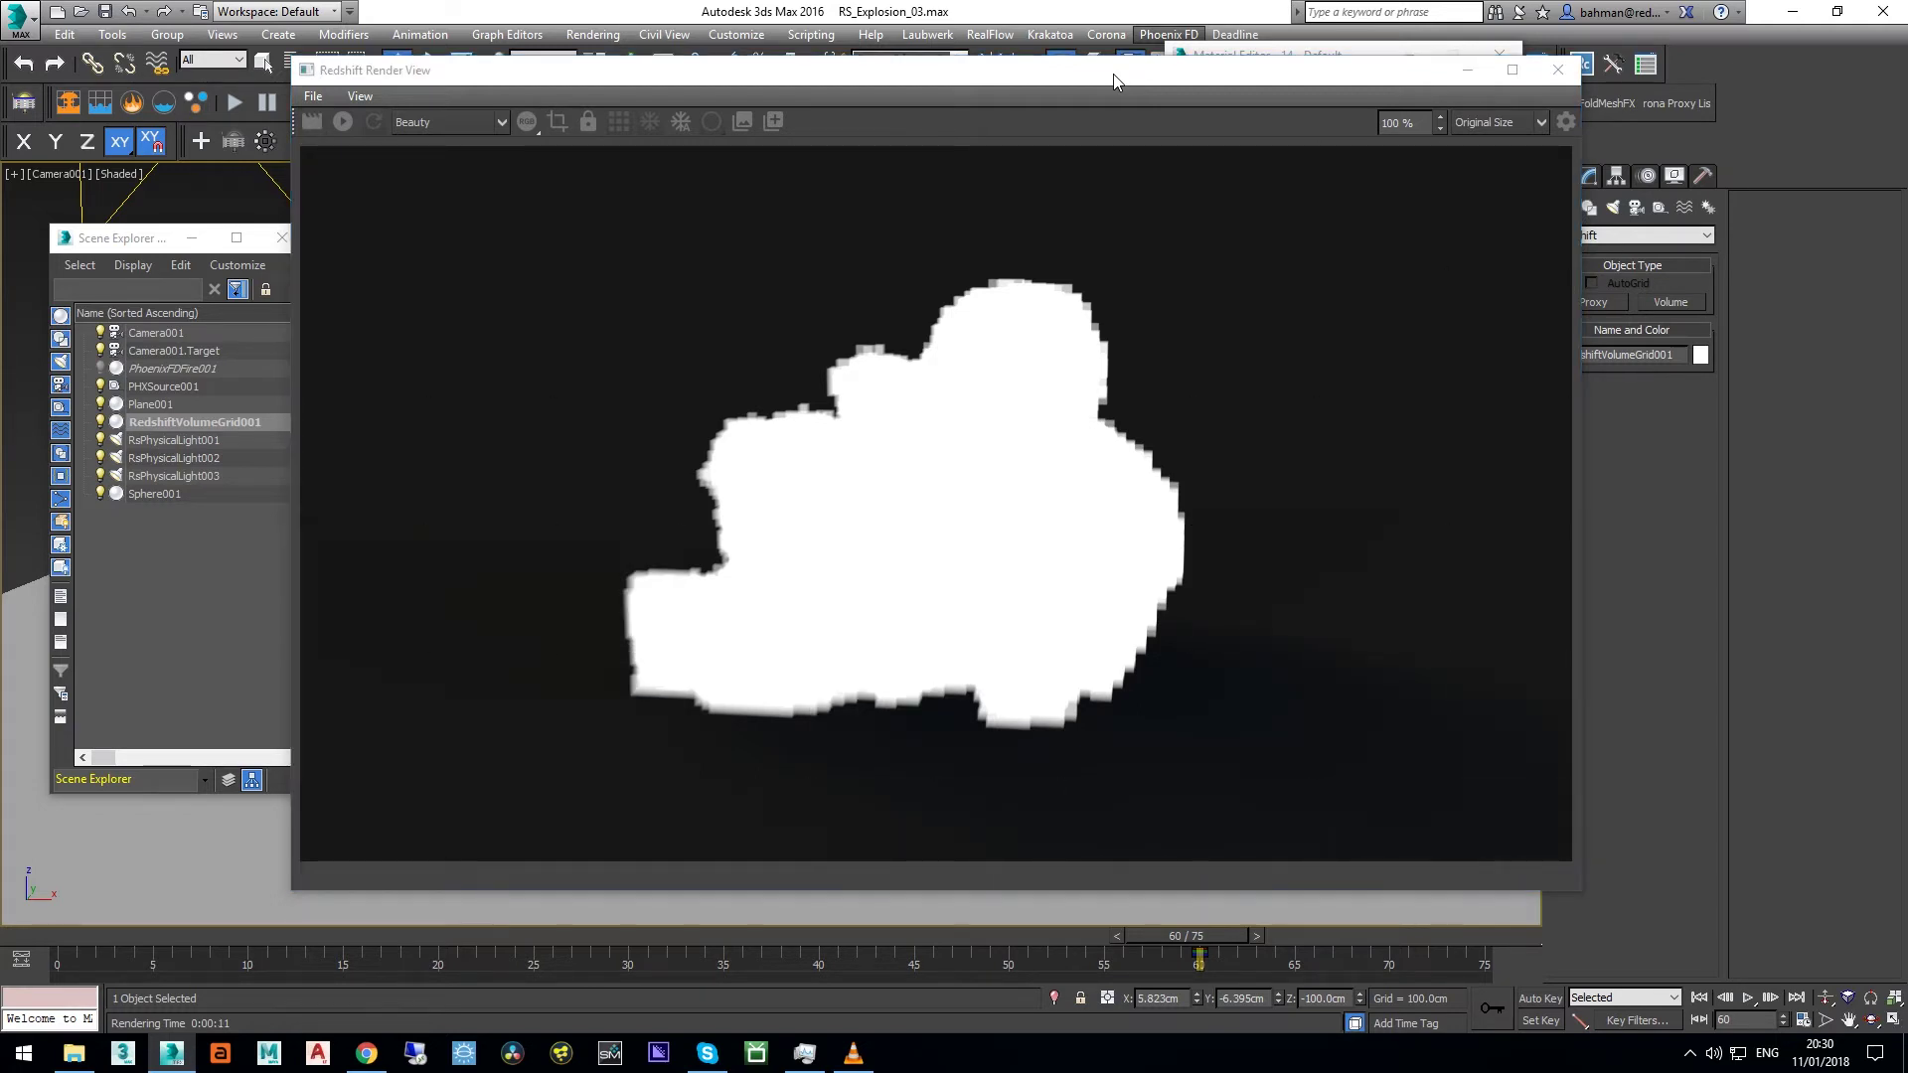
left_click(1558, 71)
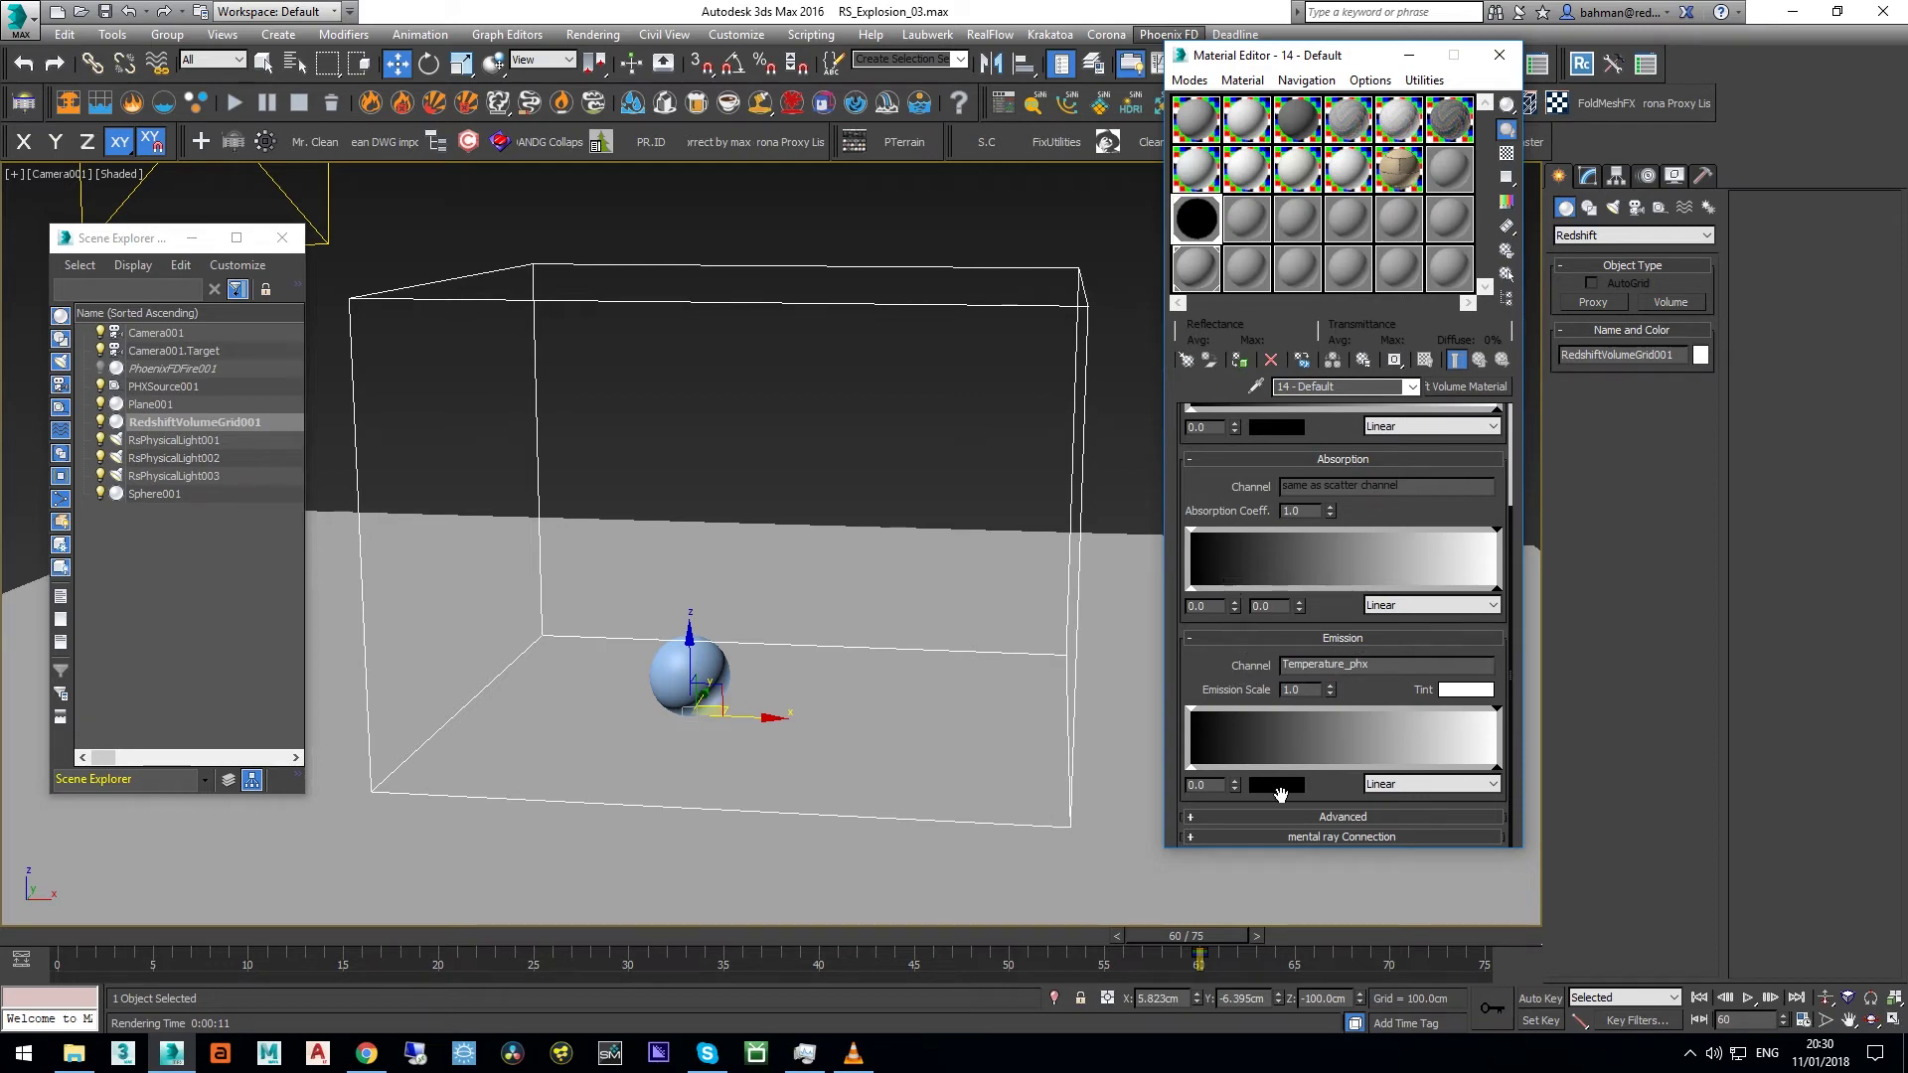
Step: Set the Emission Channel Remap Range to Old Min 1000 and Old Max 1500 in the volume material's advanced settings
left_click(1291, 817)
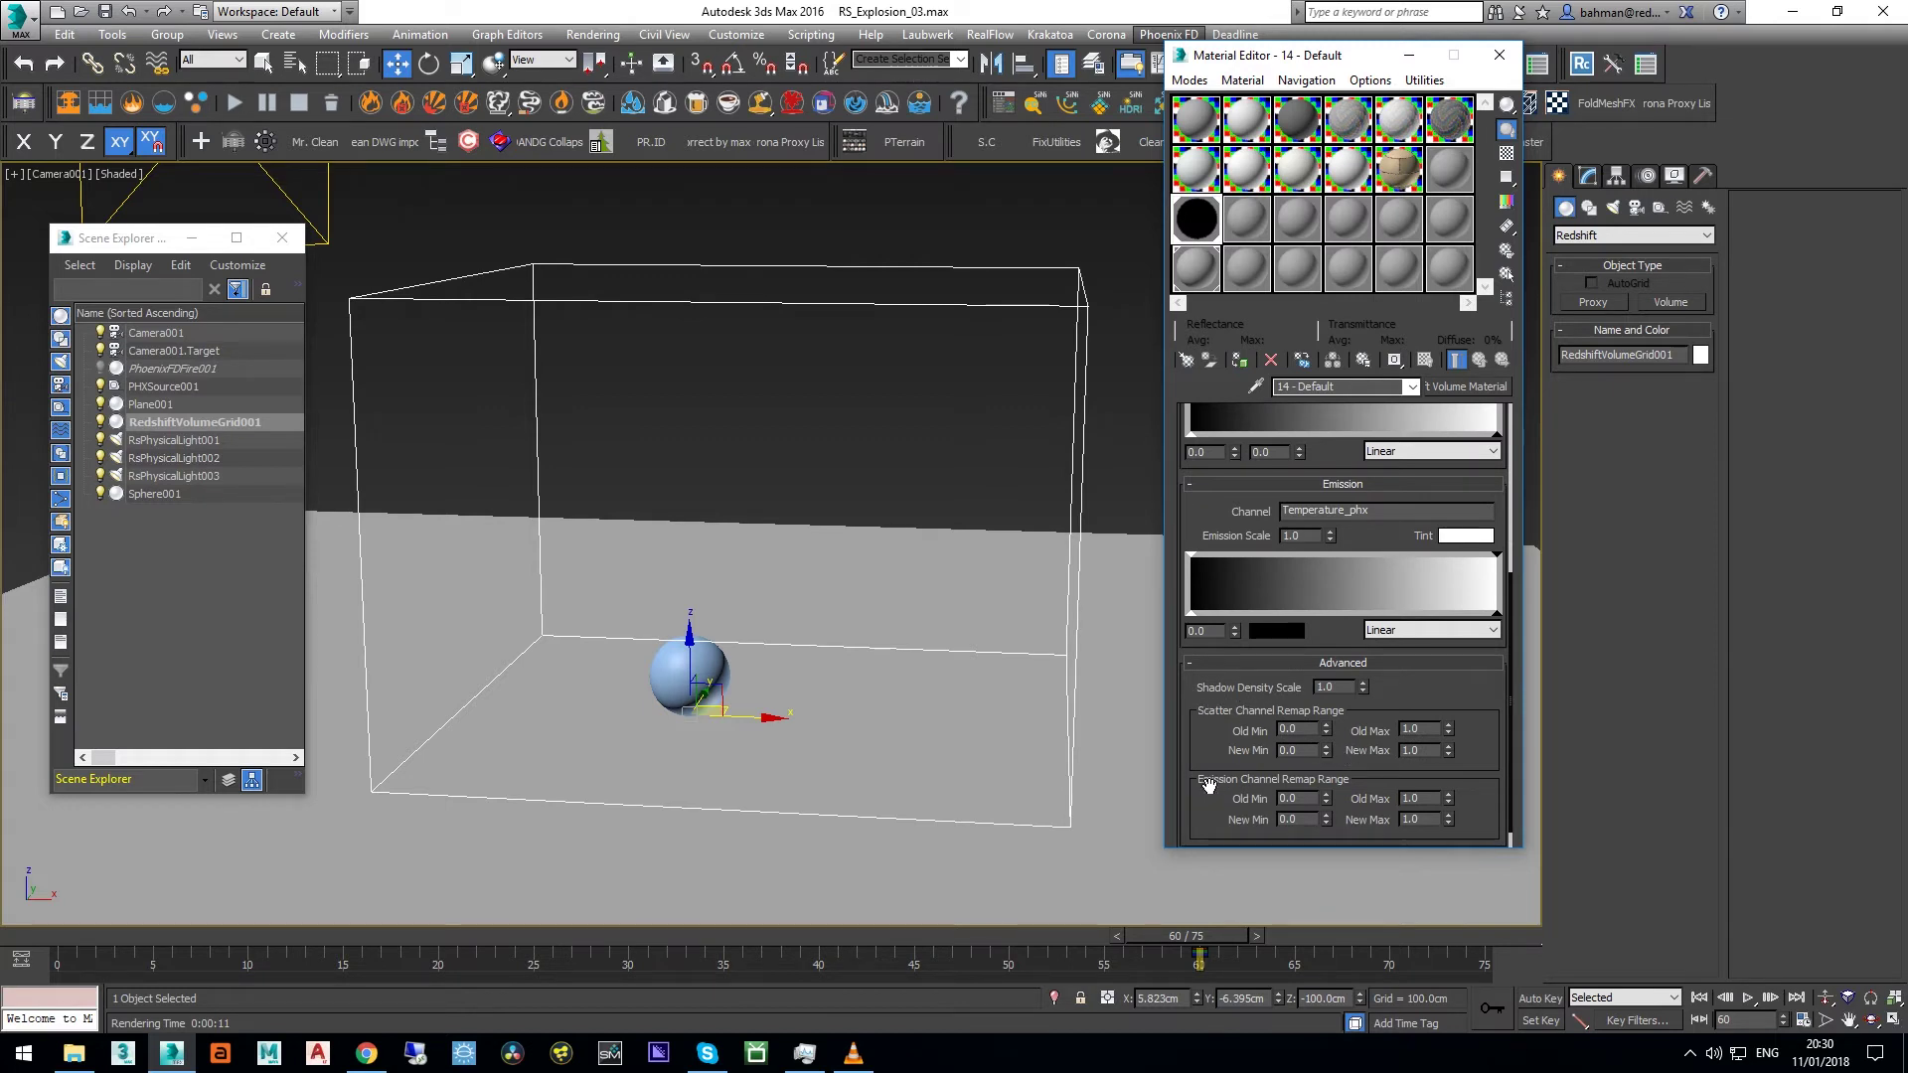
double_click(1313, 798)
type("1000")
left_click(1433, 798)
double_click(1433, 798)
type("1500")
key("Return")
Step: Change the white end of the emission ramp to orange and render the camera view to check the fire
left_click(1497, 615)
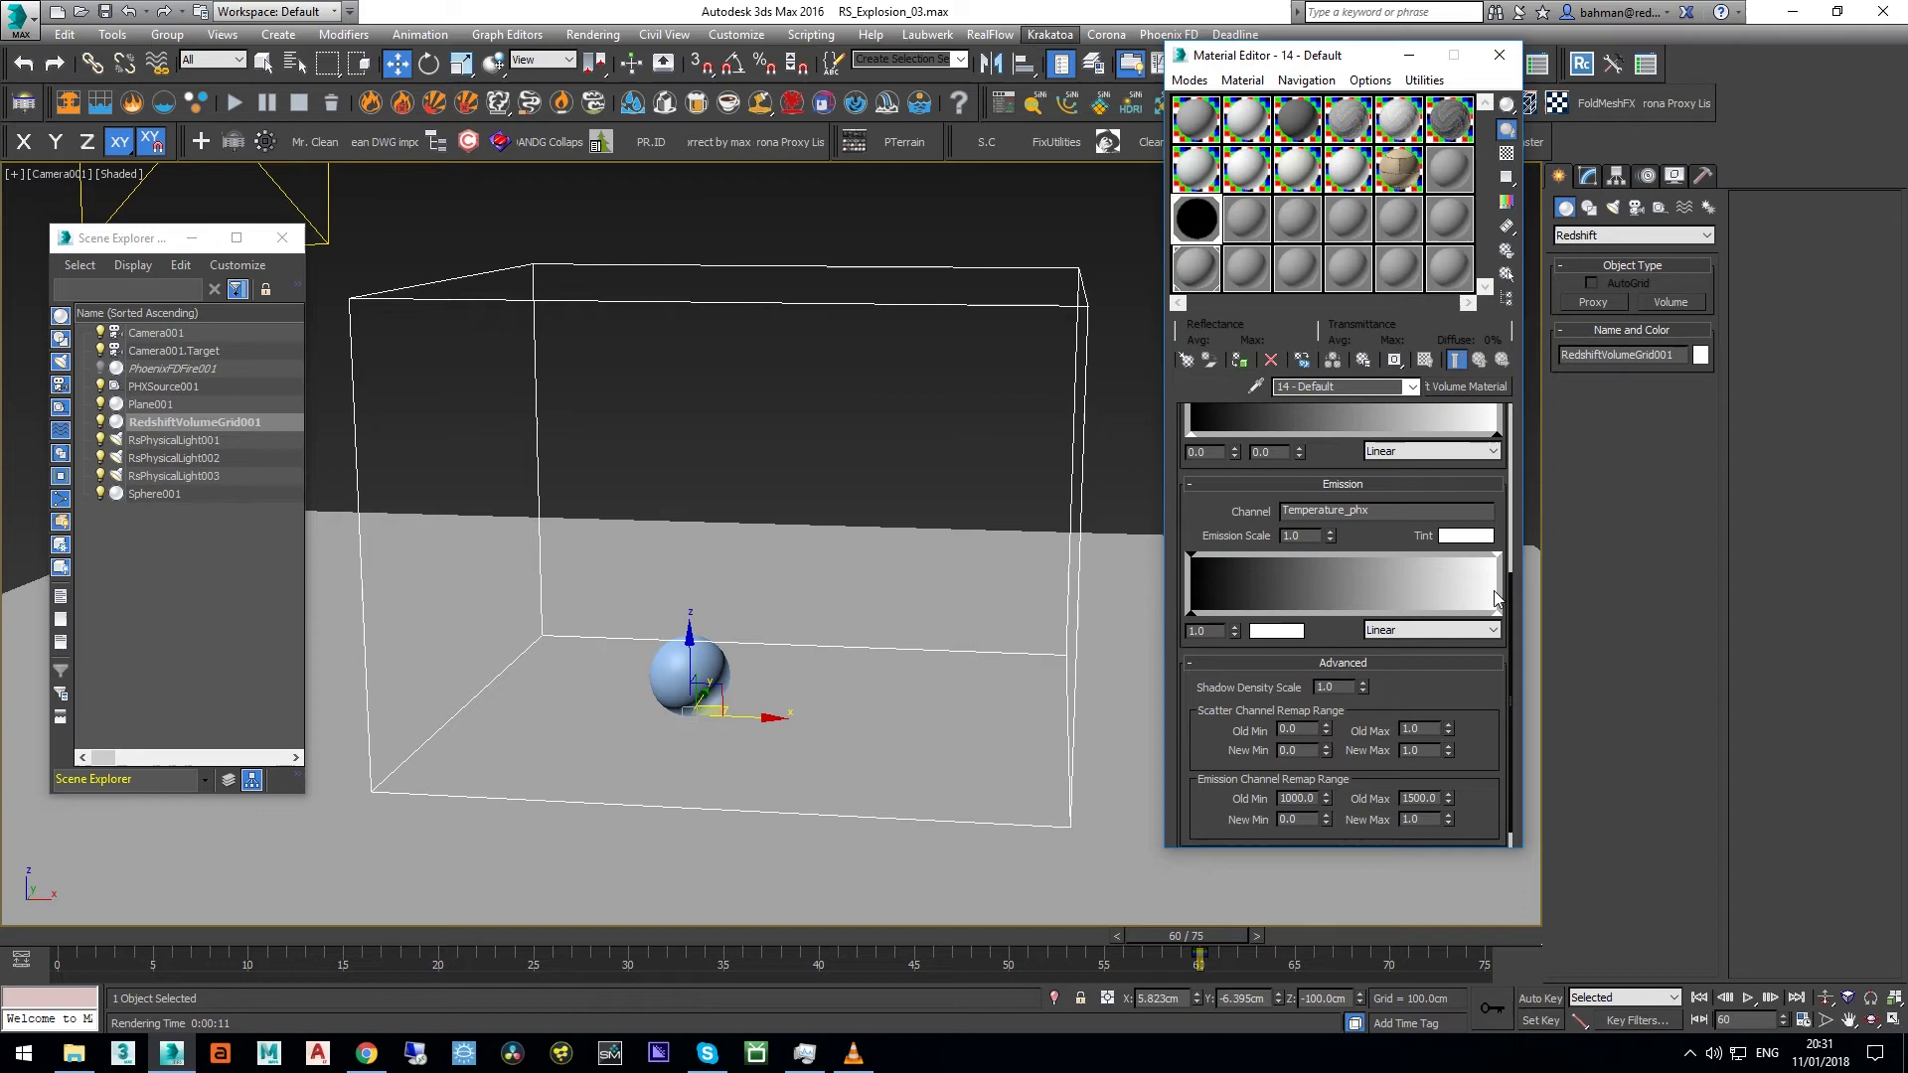
left_click(1280, 632)
left_click_drag(467, 234, 353, 251)
left_click(486, 331)
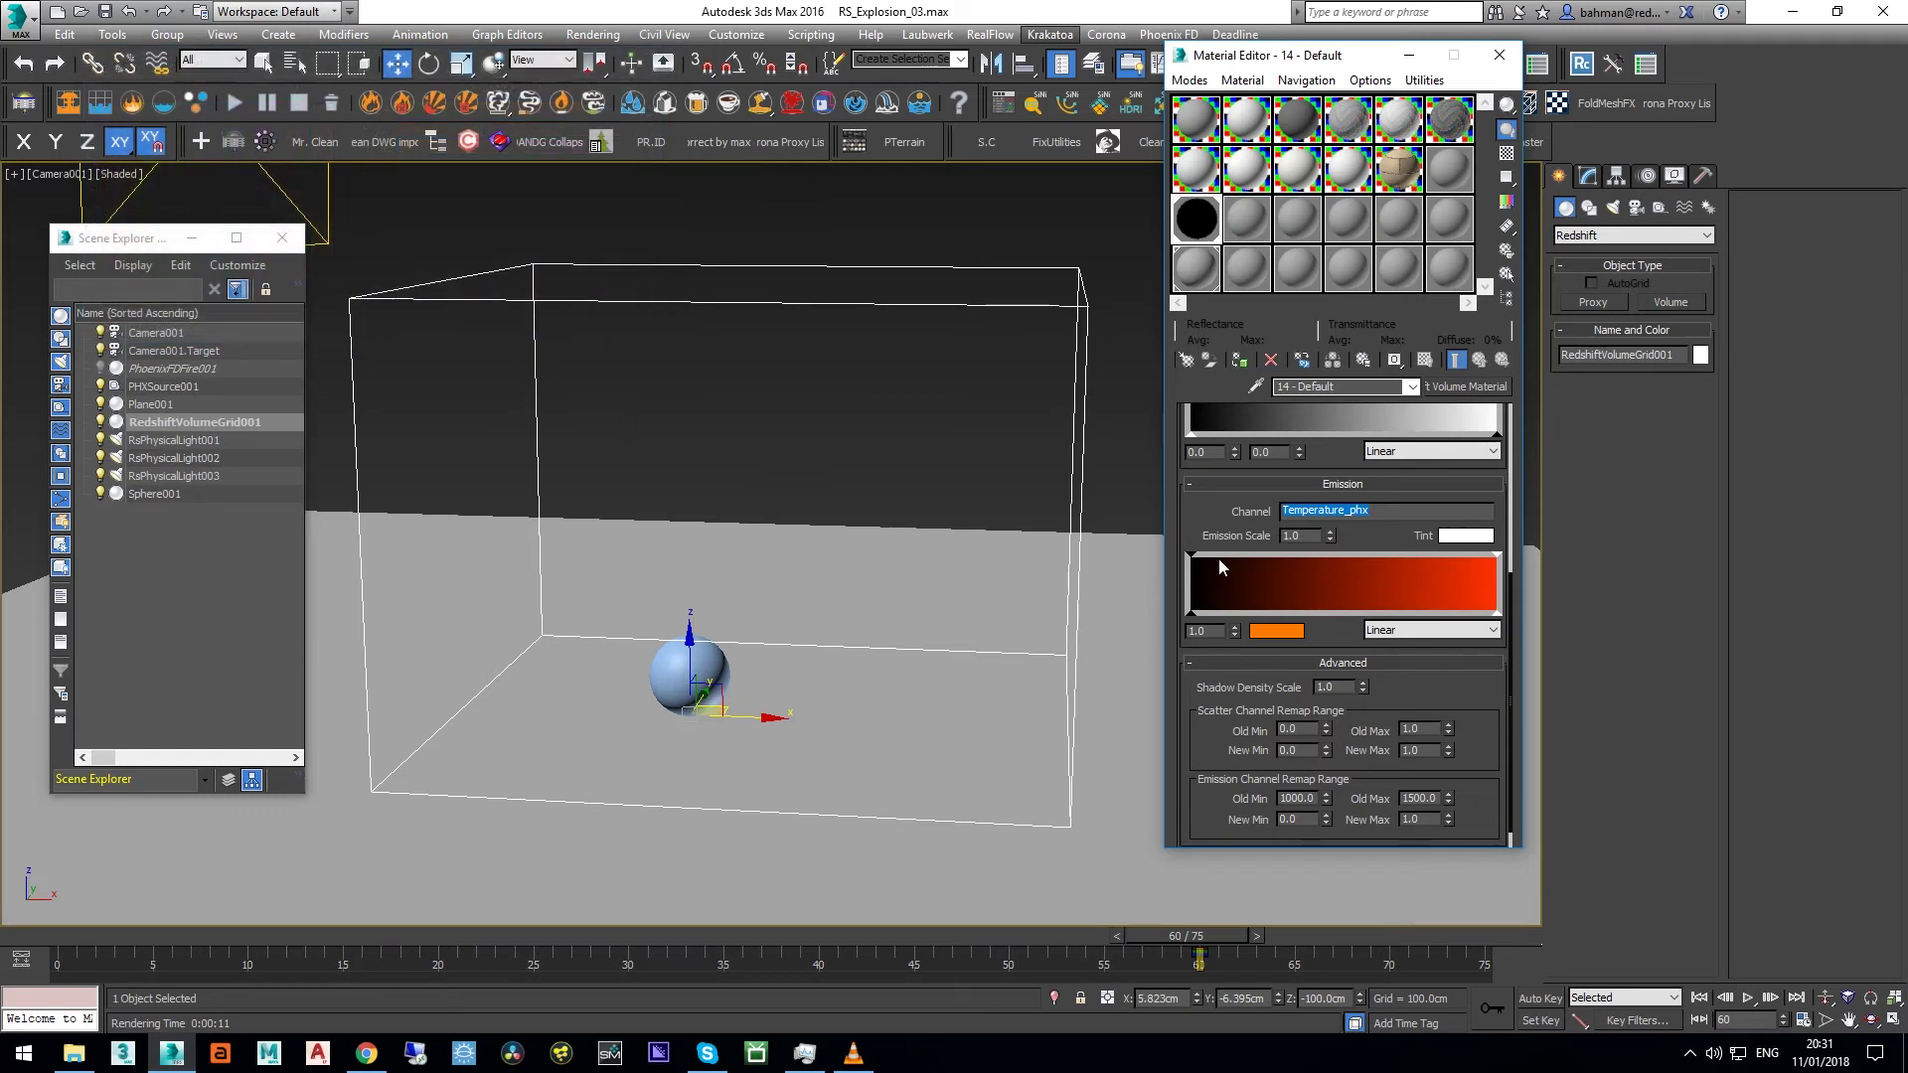
key("shift+q")
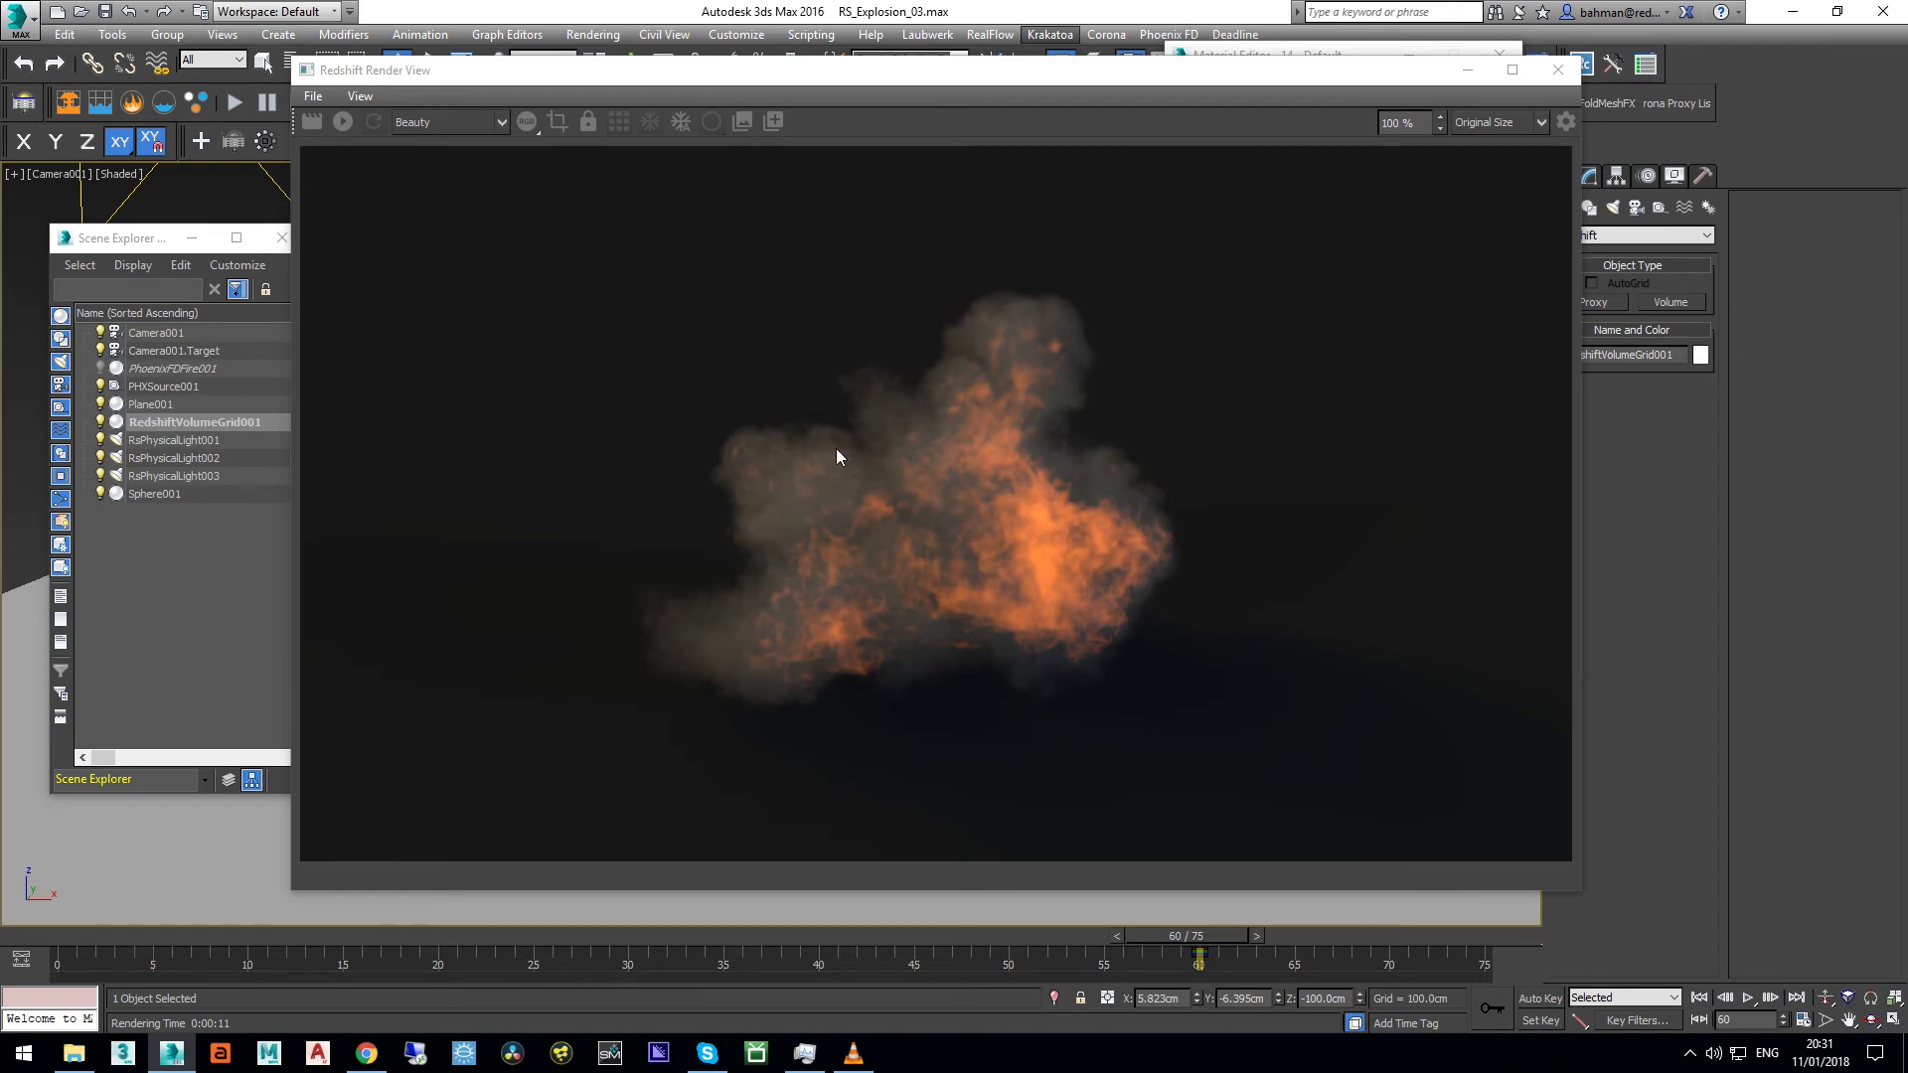
left_click(1470, 76)
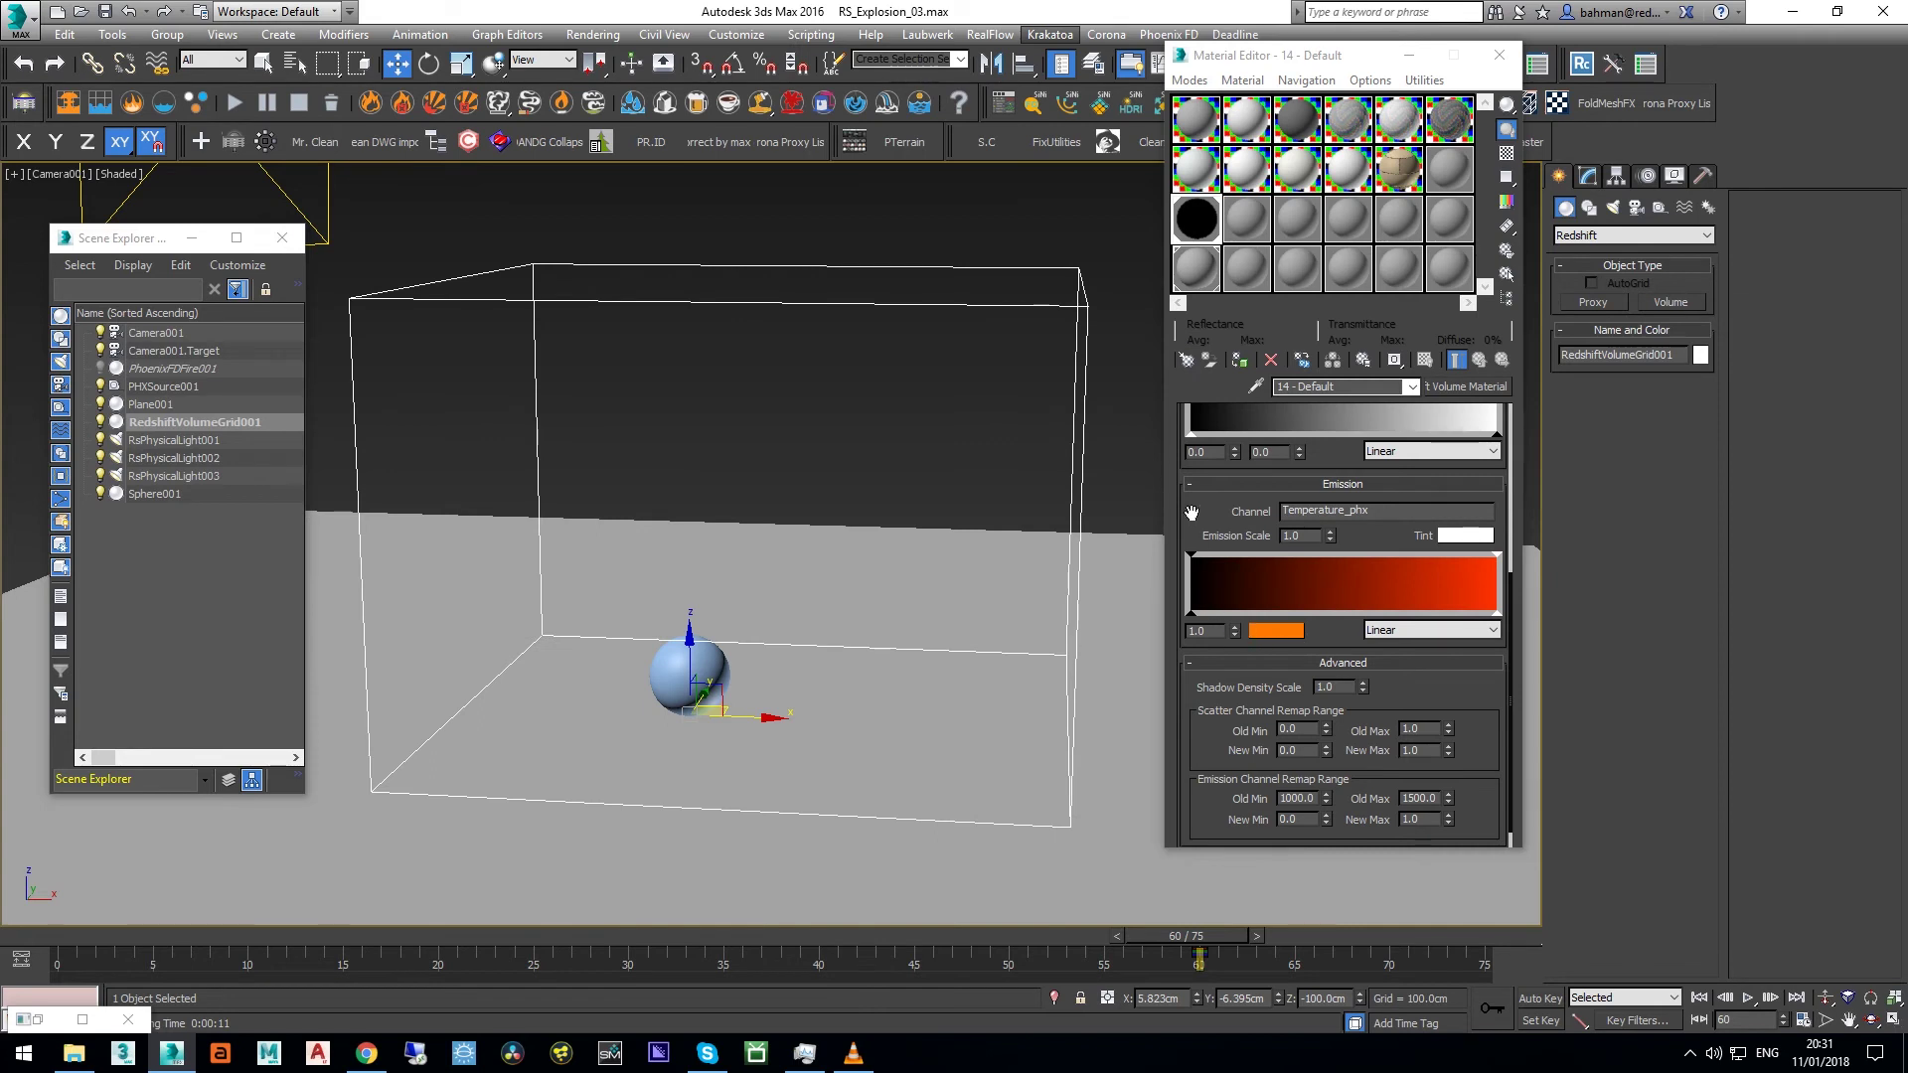
Step: Set the volume material's Scatter Coefficient to 30
scroll(1191, 513, "up", 3)
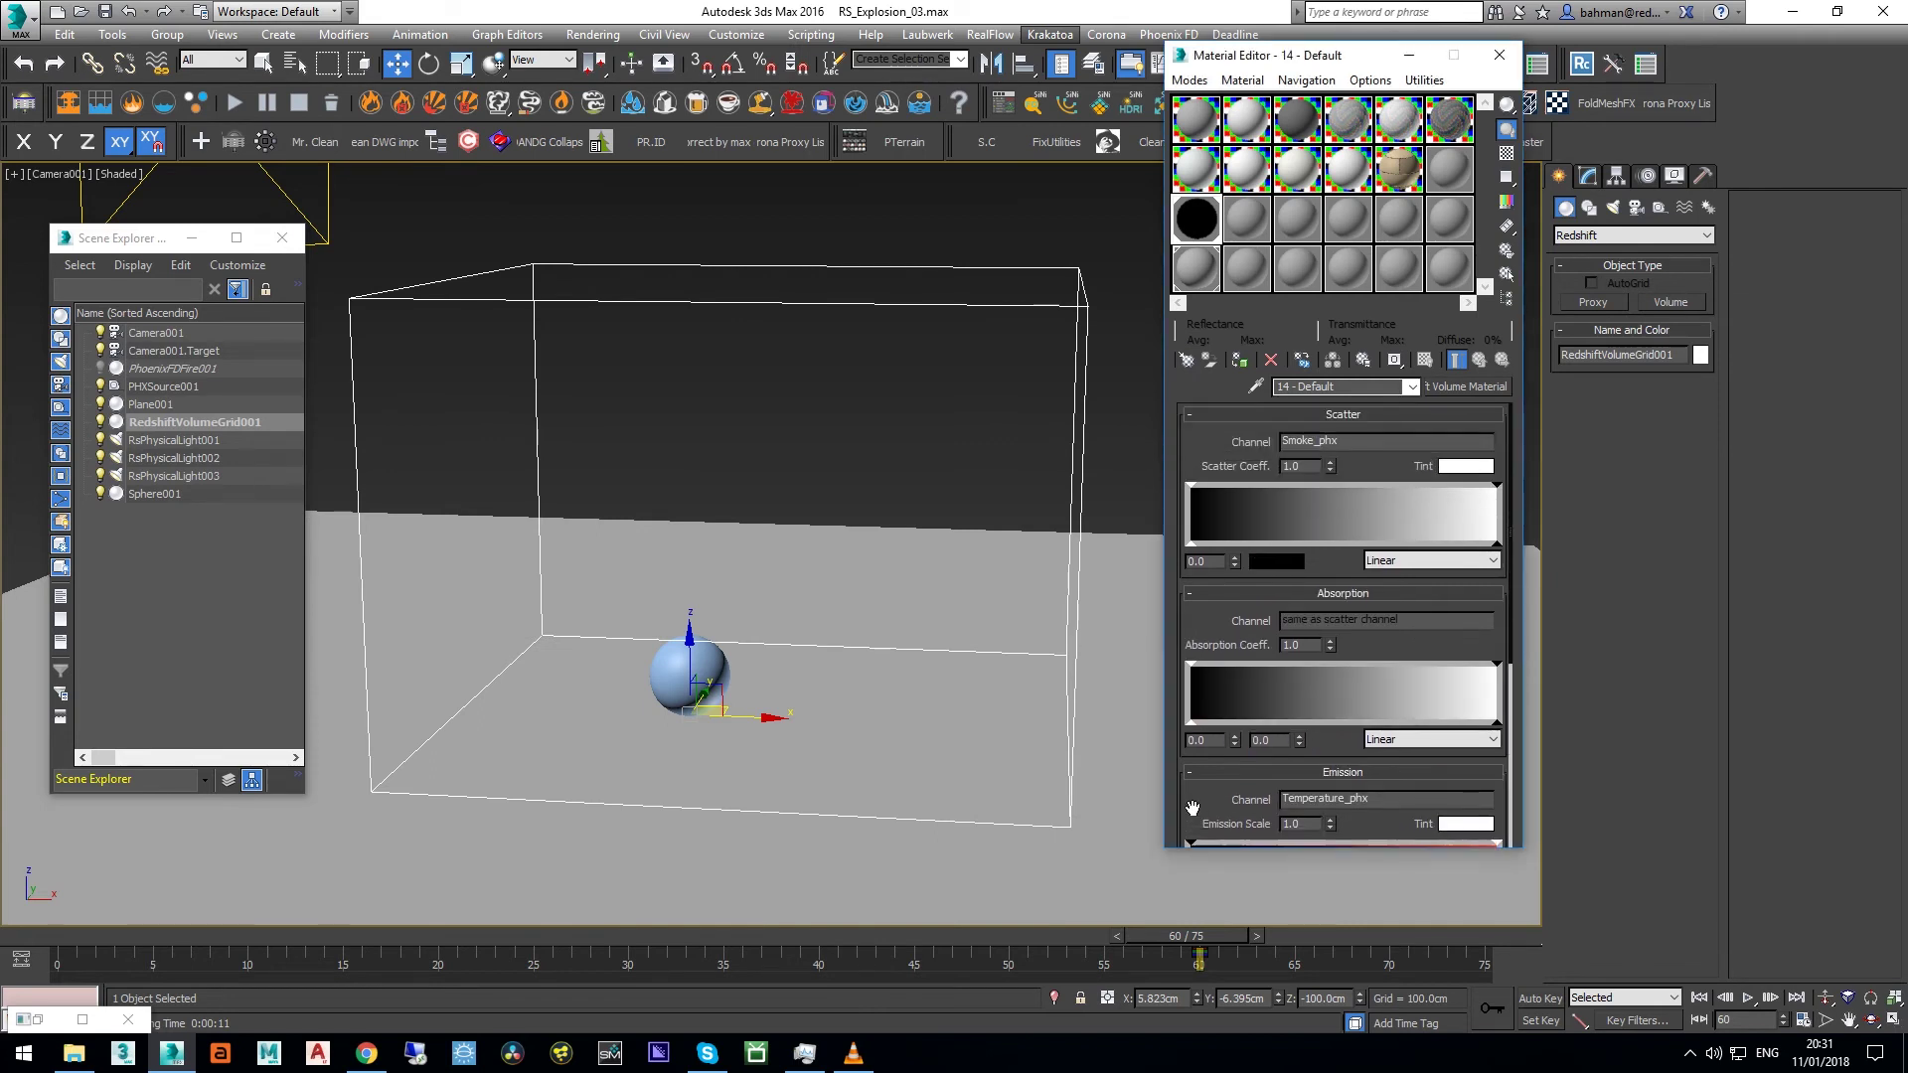
double_click(1308, 466)
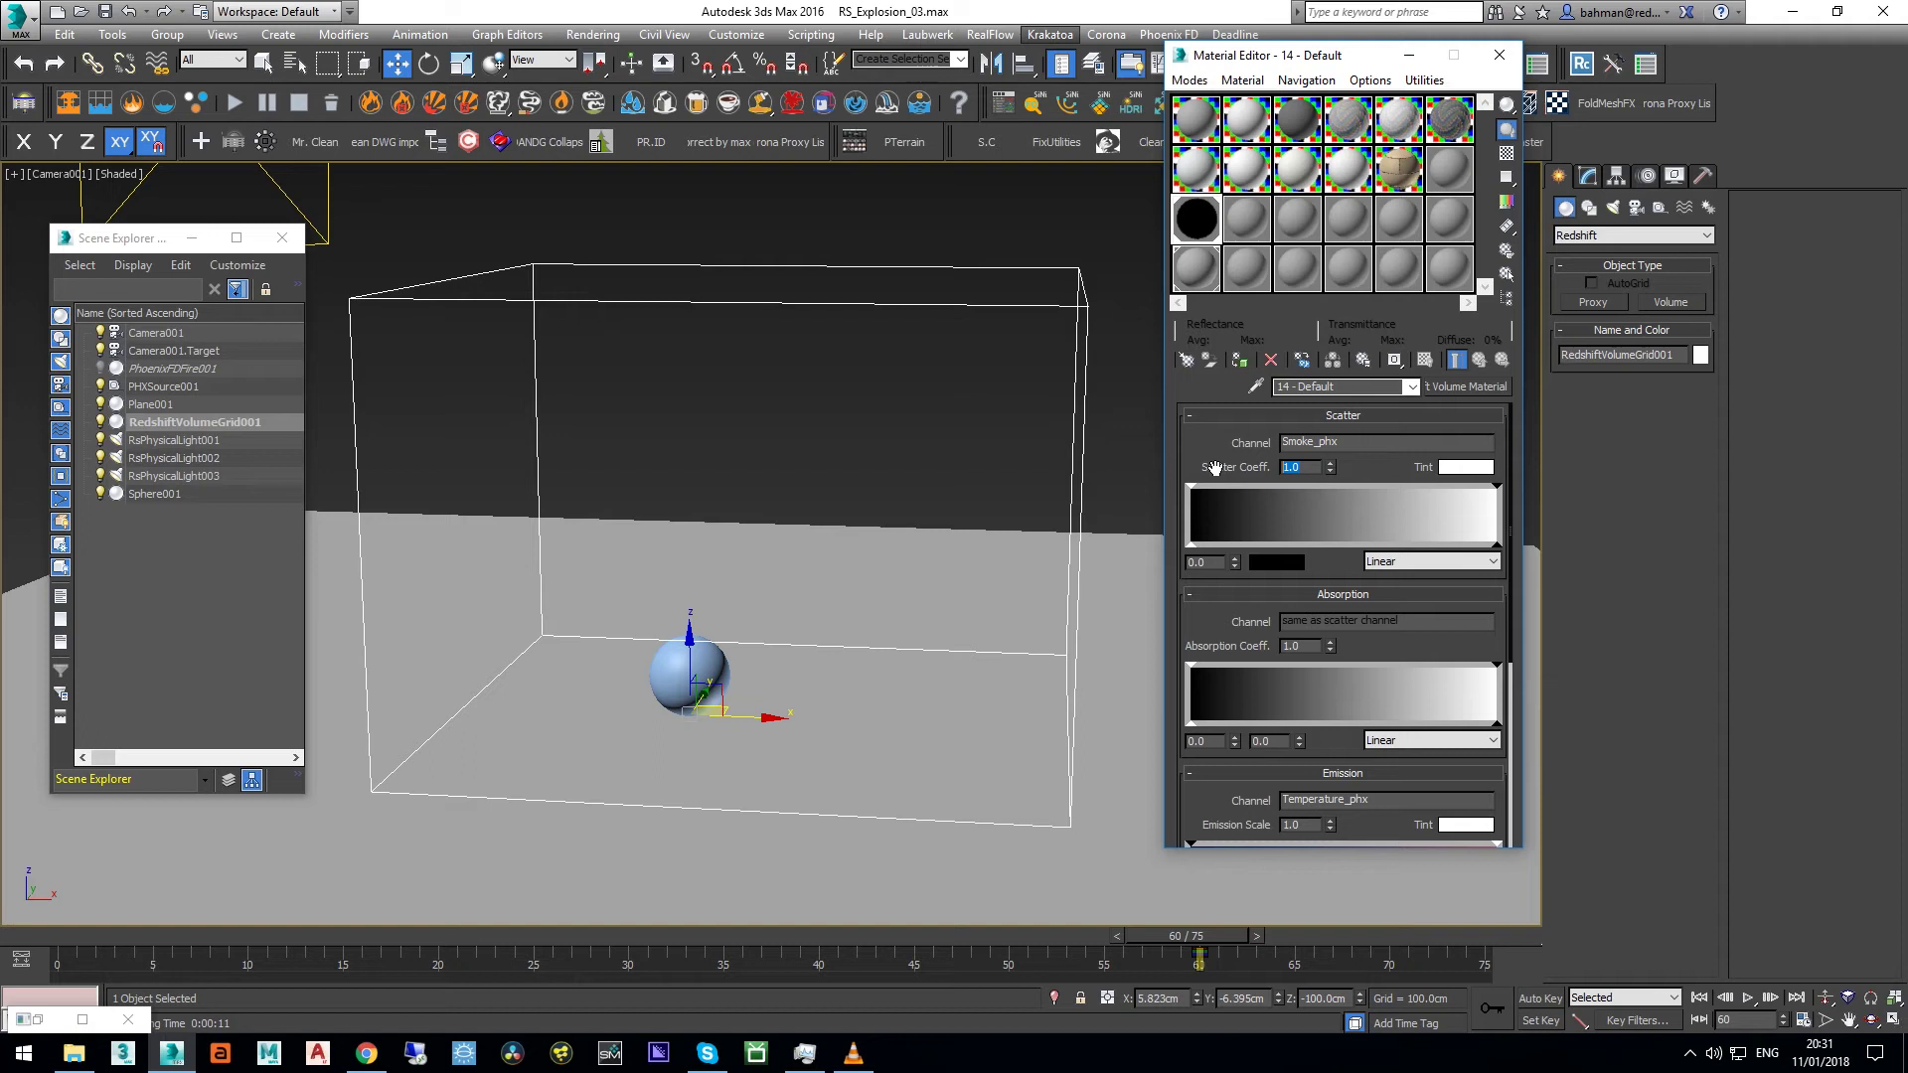
type("30")
key("Return")
Step: Set the volume material's Absorption Coefficient to 30
scroll(1220, 615, "down", 1)
scroll(1220, 615, "down", 2)
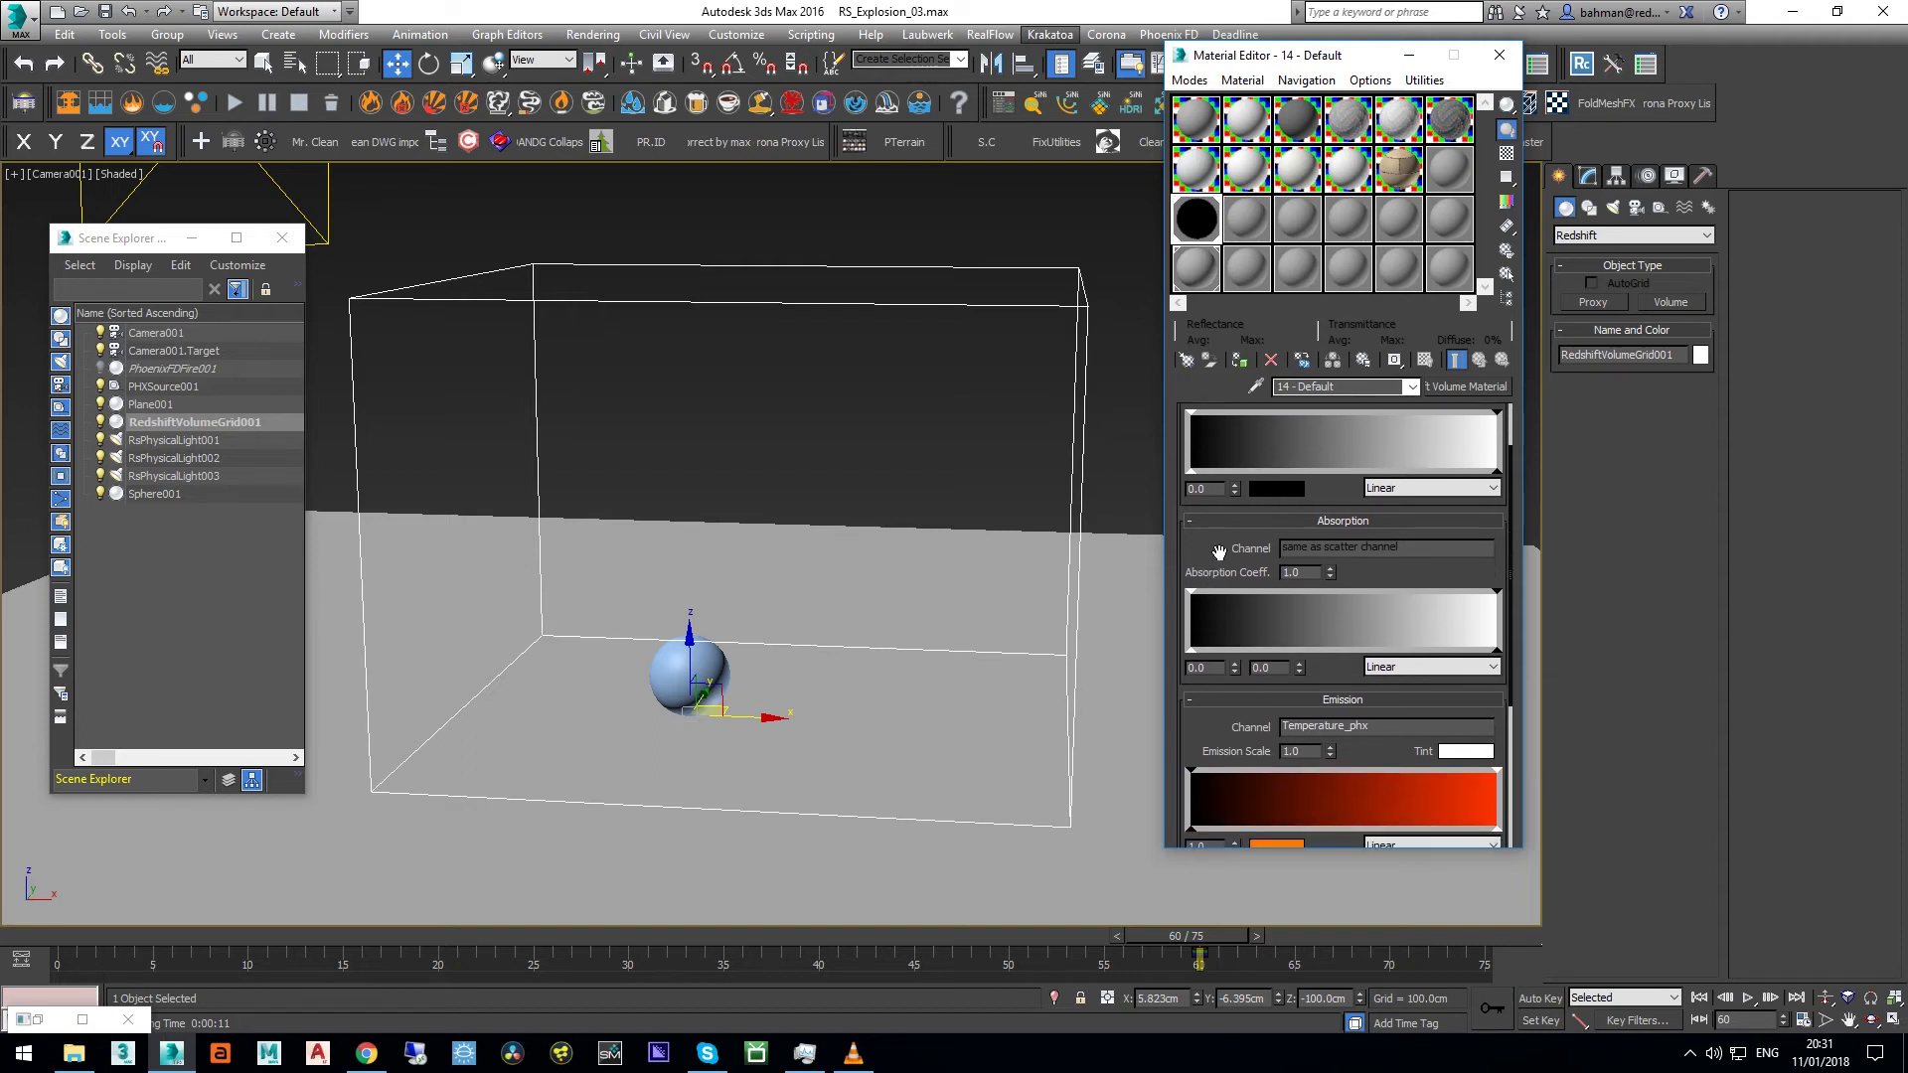
left_click(1311, 574)
double_click(1290, 574)
type("30")
key("Return")
left_click(1228, 554)
Step: Render the camera view and inspect the denser smoke up close
key("shift+q")
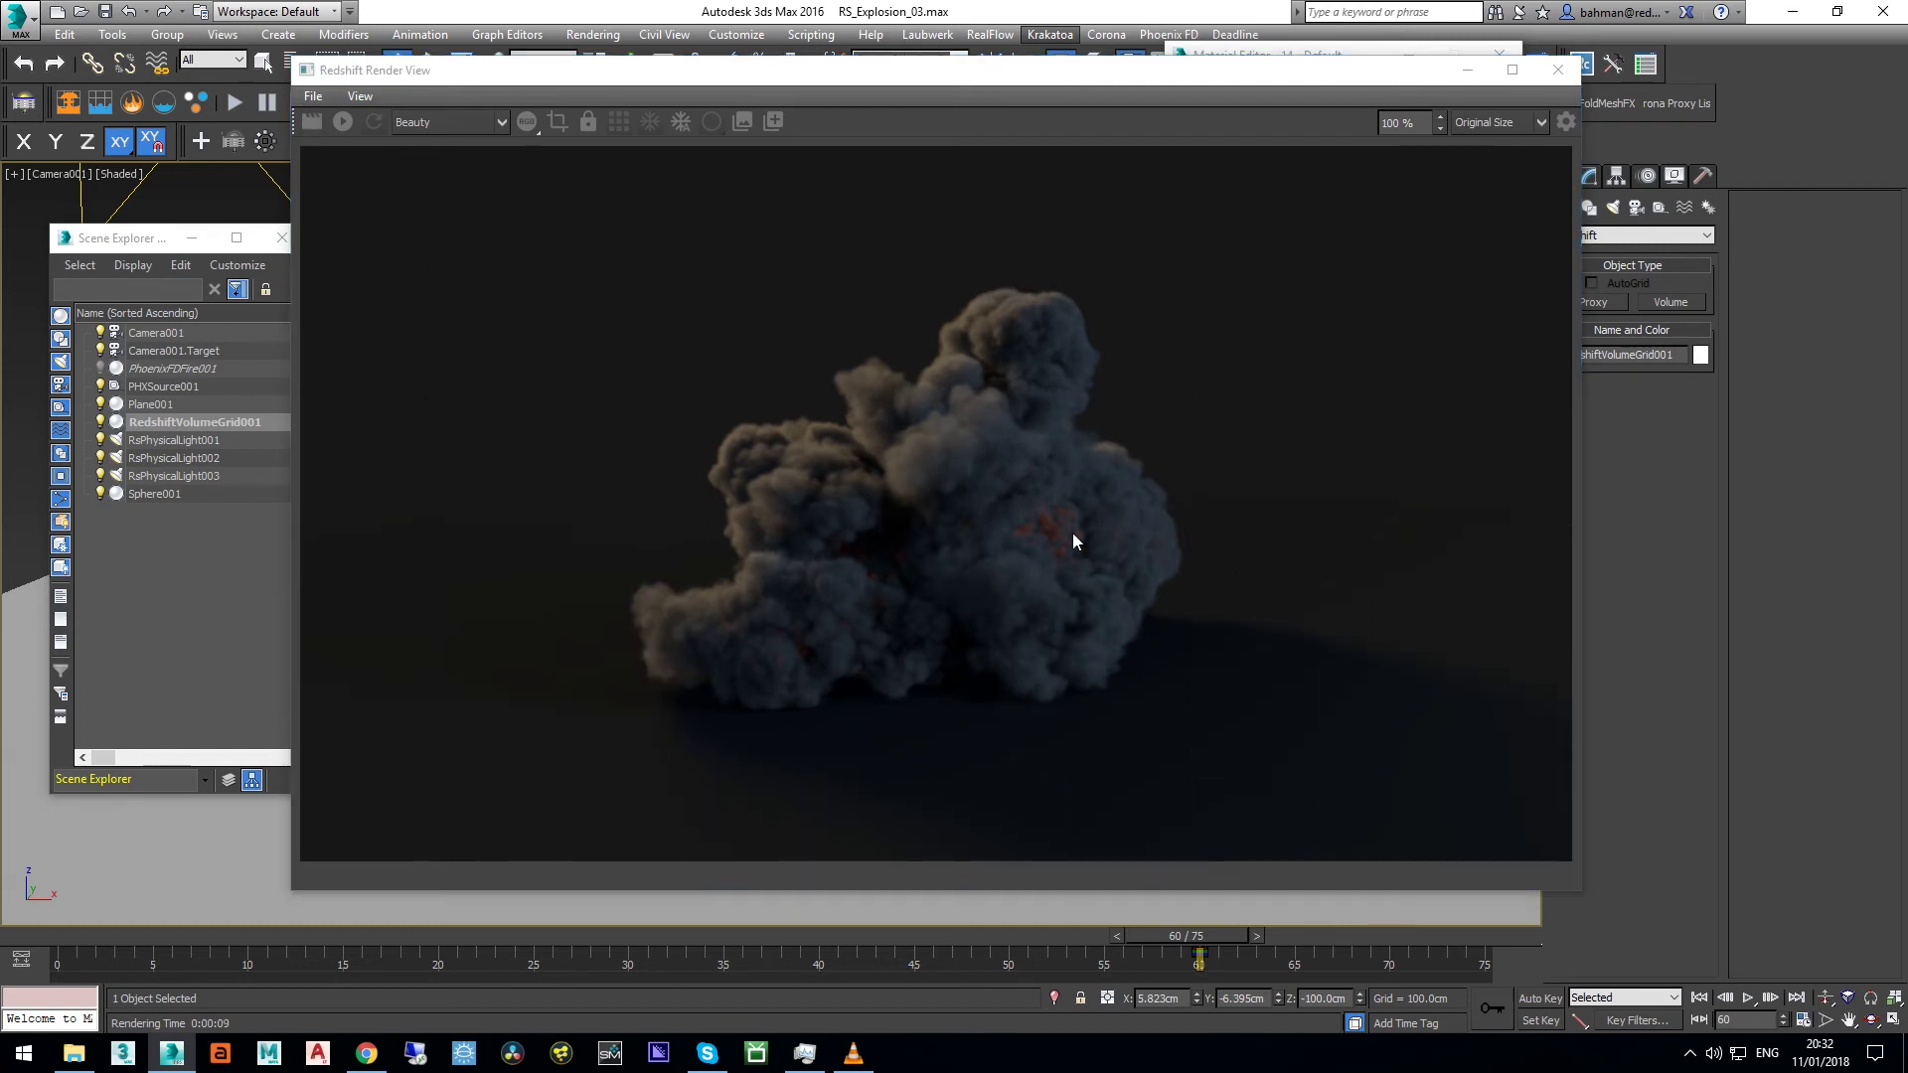
scroll(1064, 535, "up", 5)
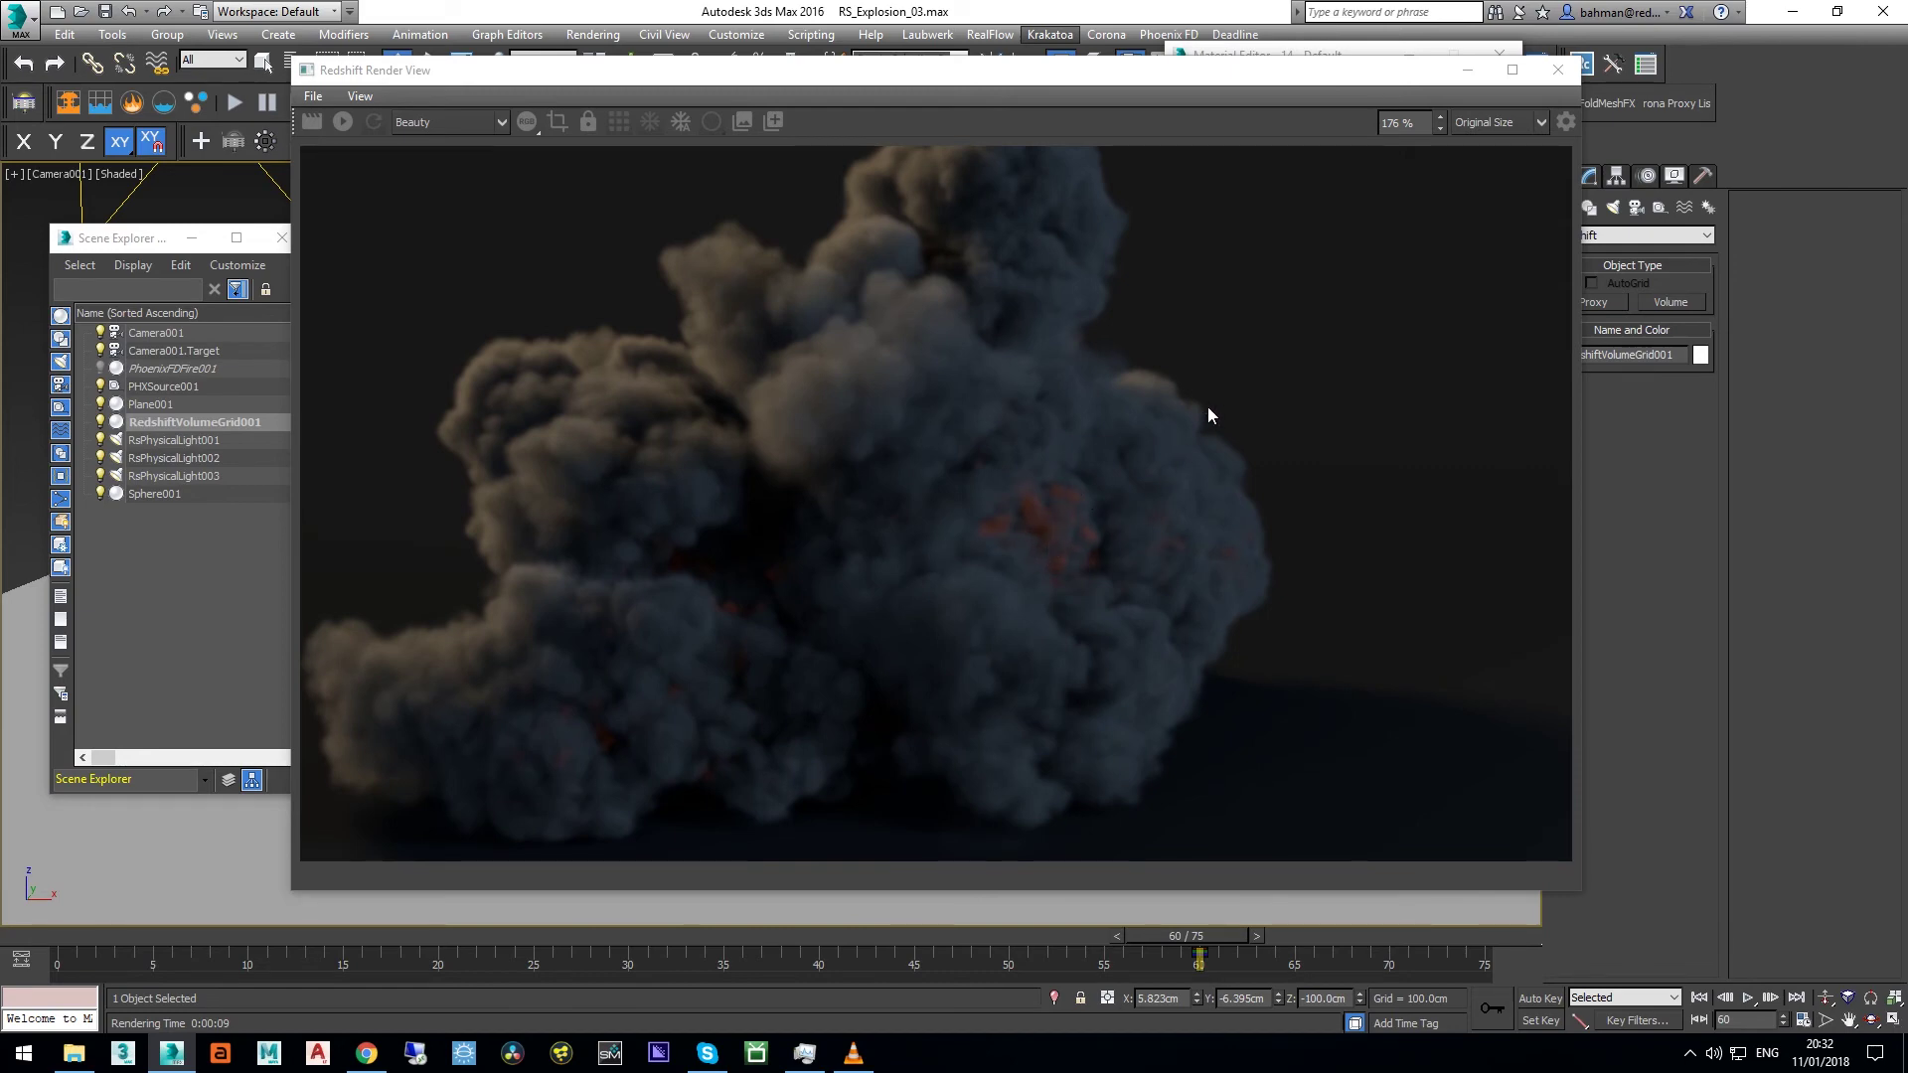
scroll(1154, 435, "down", 5)
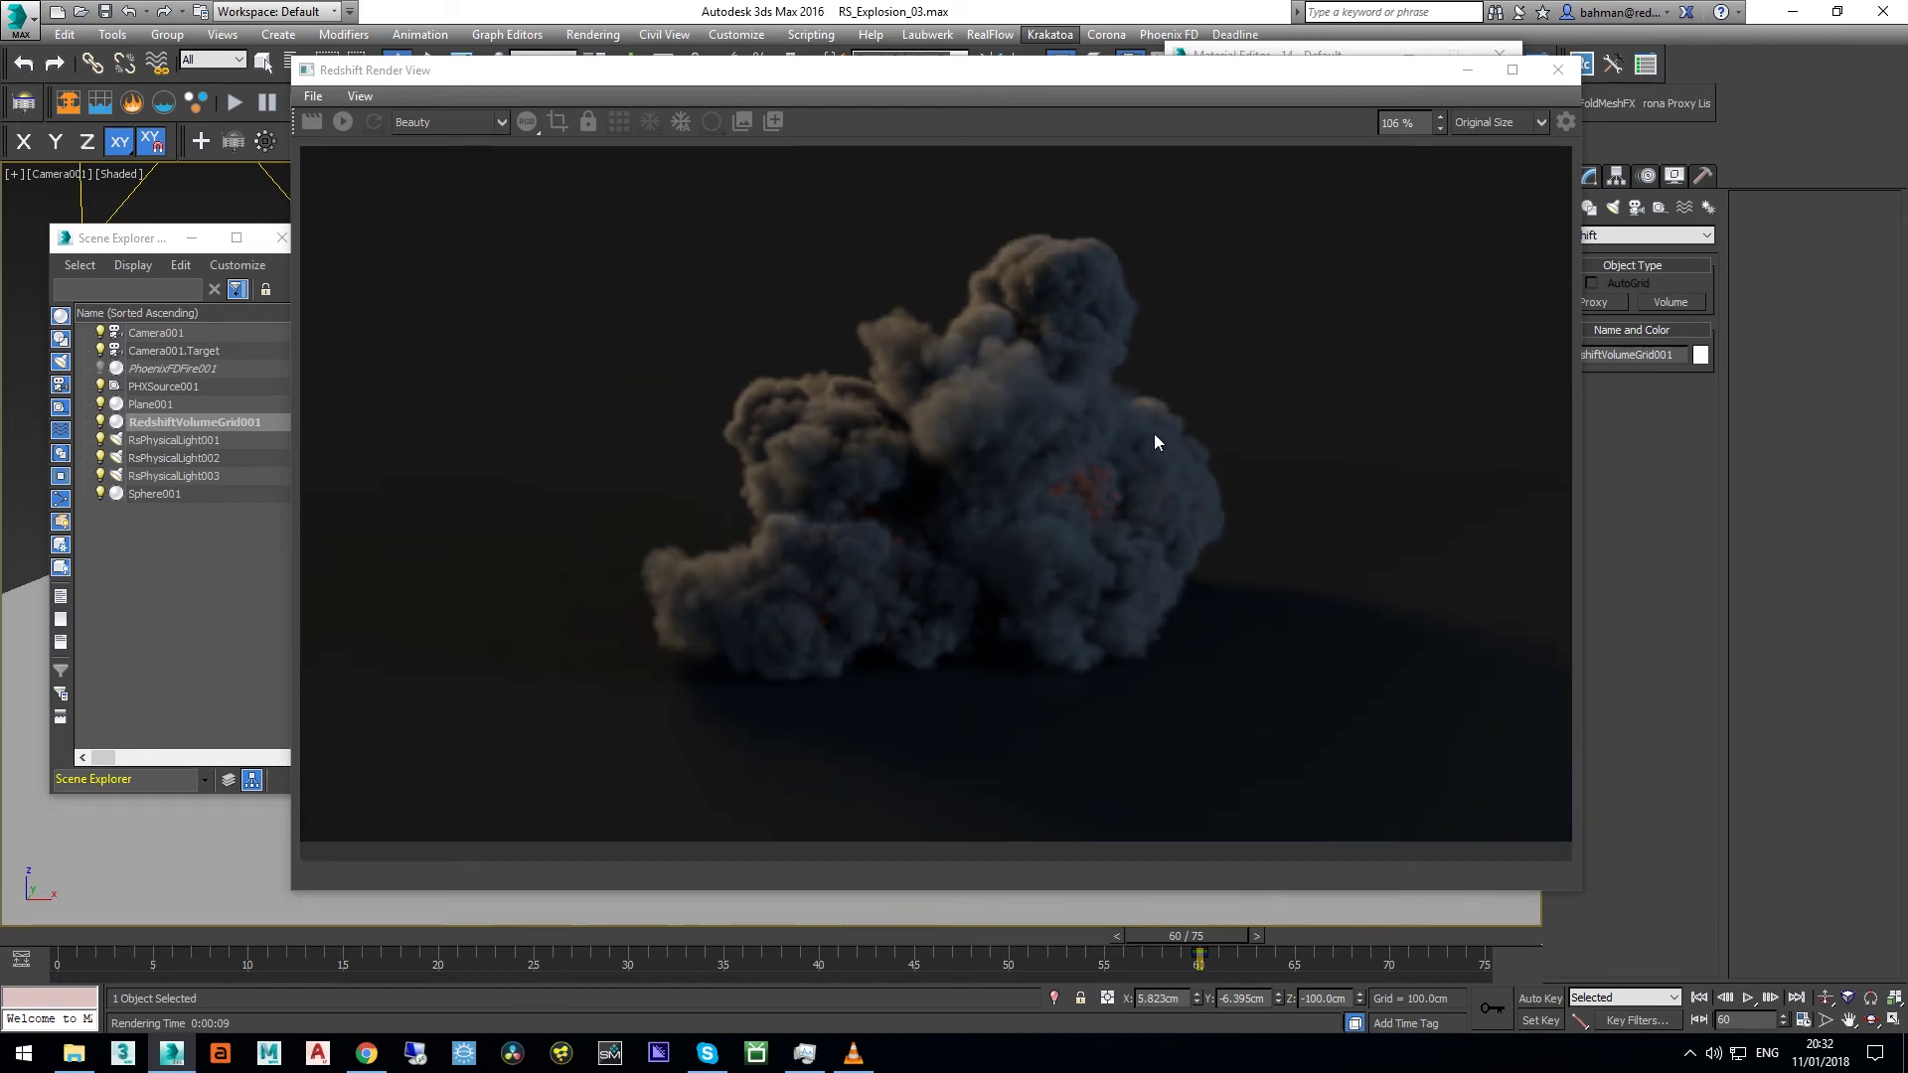
left_click(1453, 78)
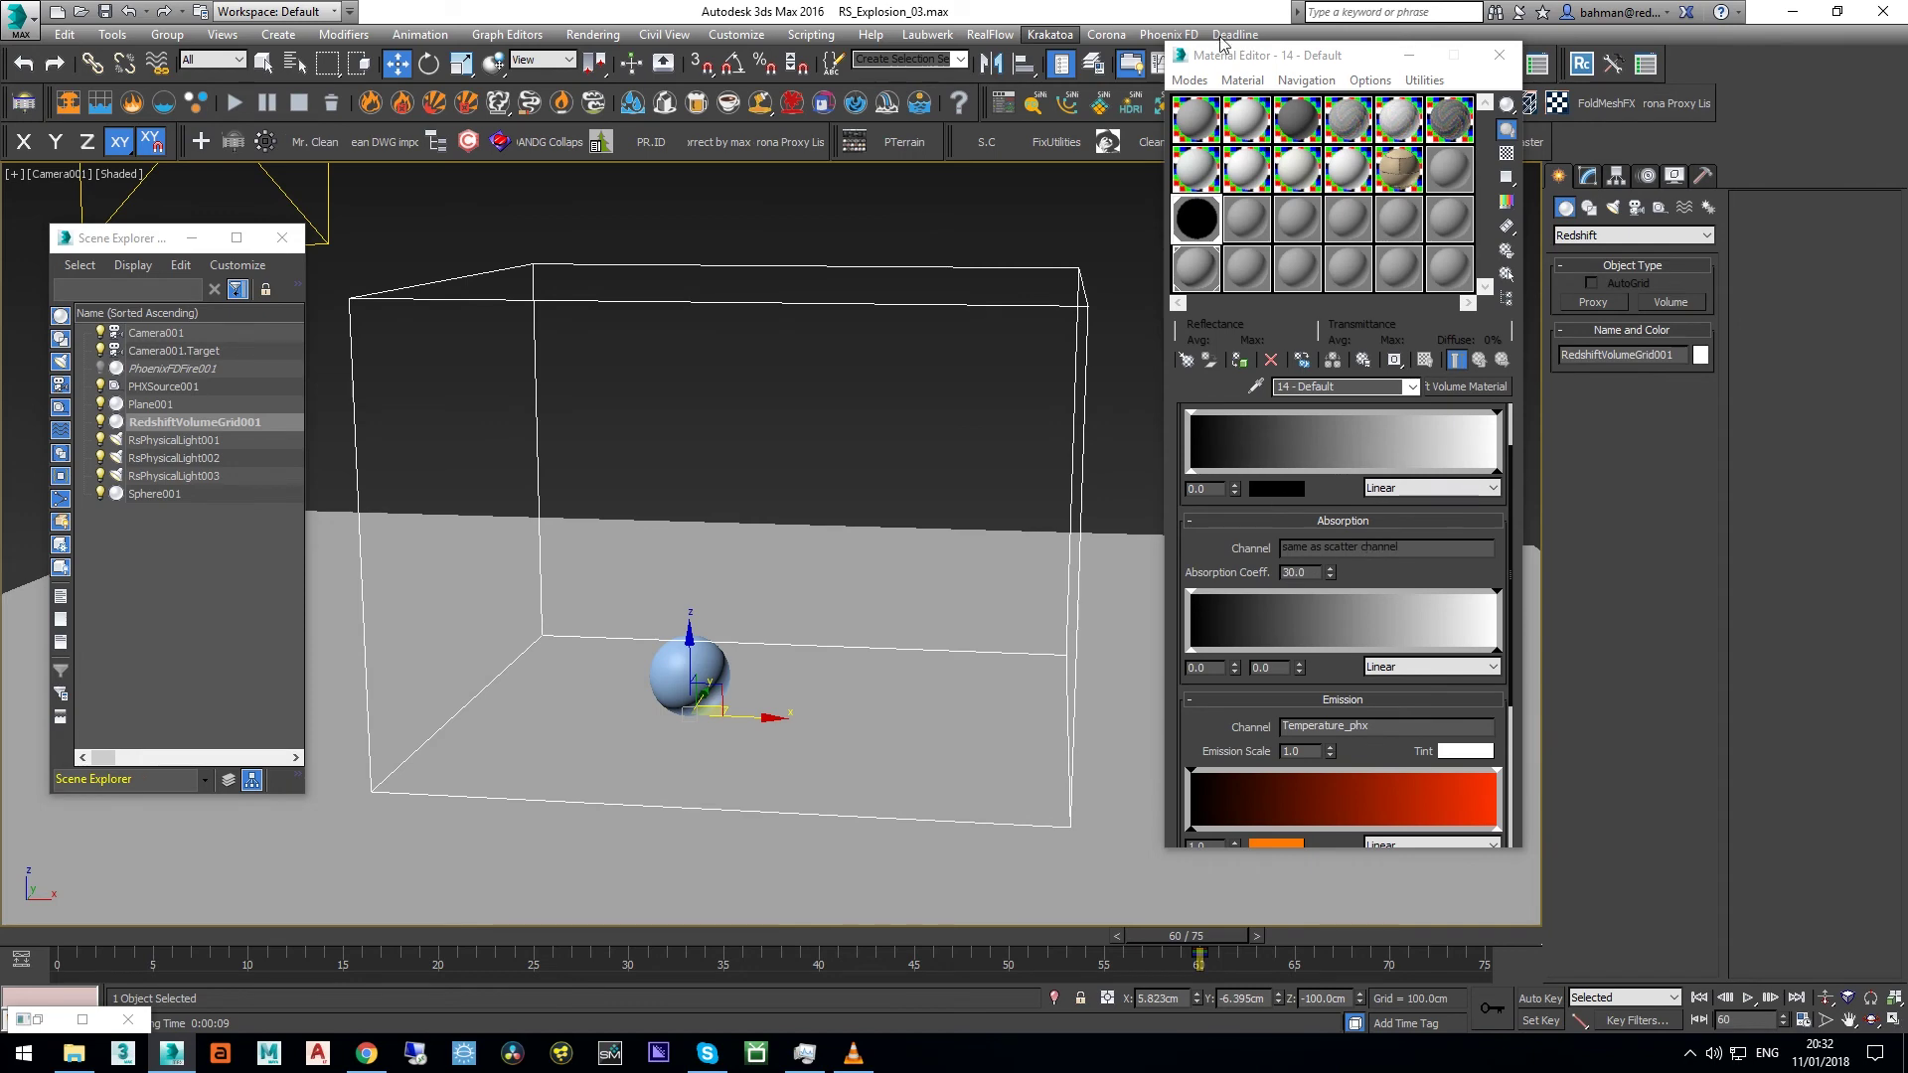
Step: Set the Redshift unified sampling to 4 minimum and 16 maximum samples in the render setup
left_click_drag(1232, 58, 1205, 157)
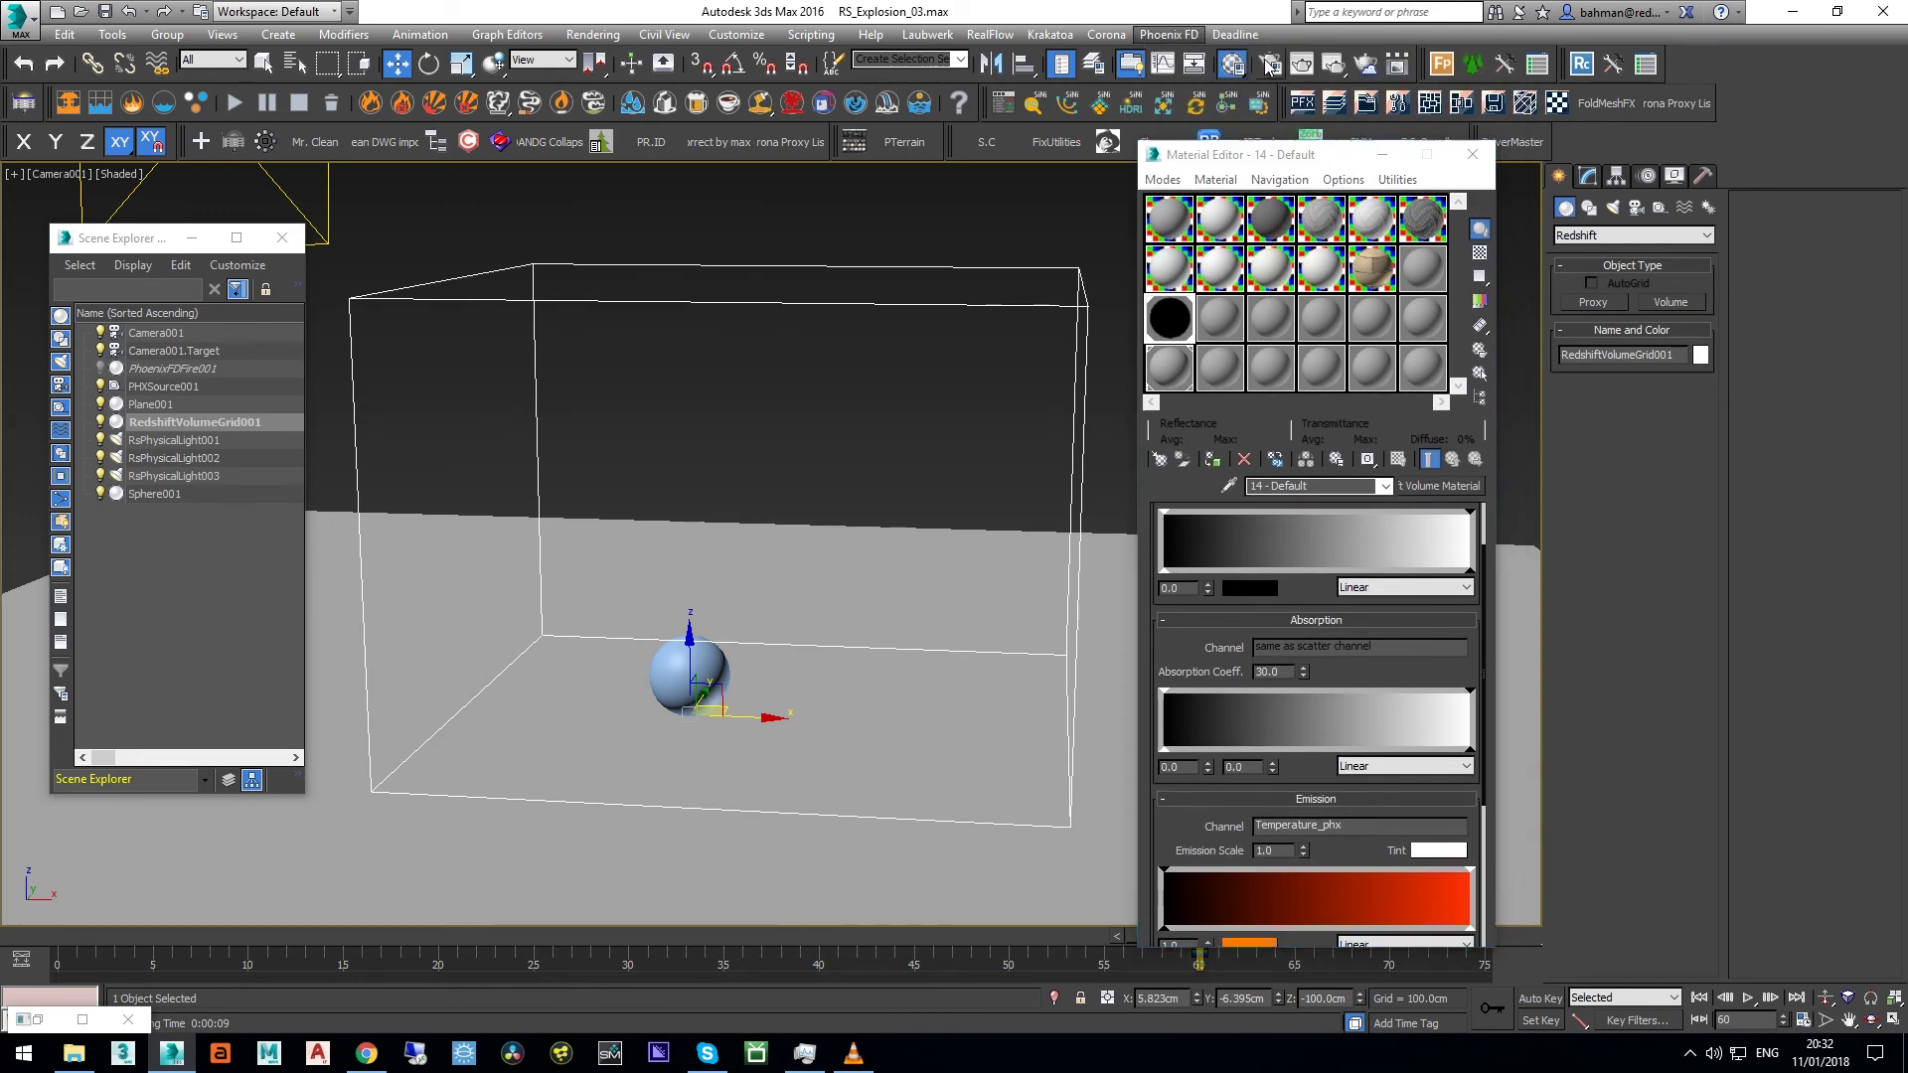
left_click(1270, 66)
left_click(1279, 227)
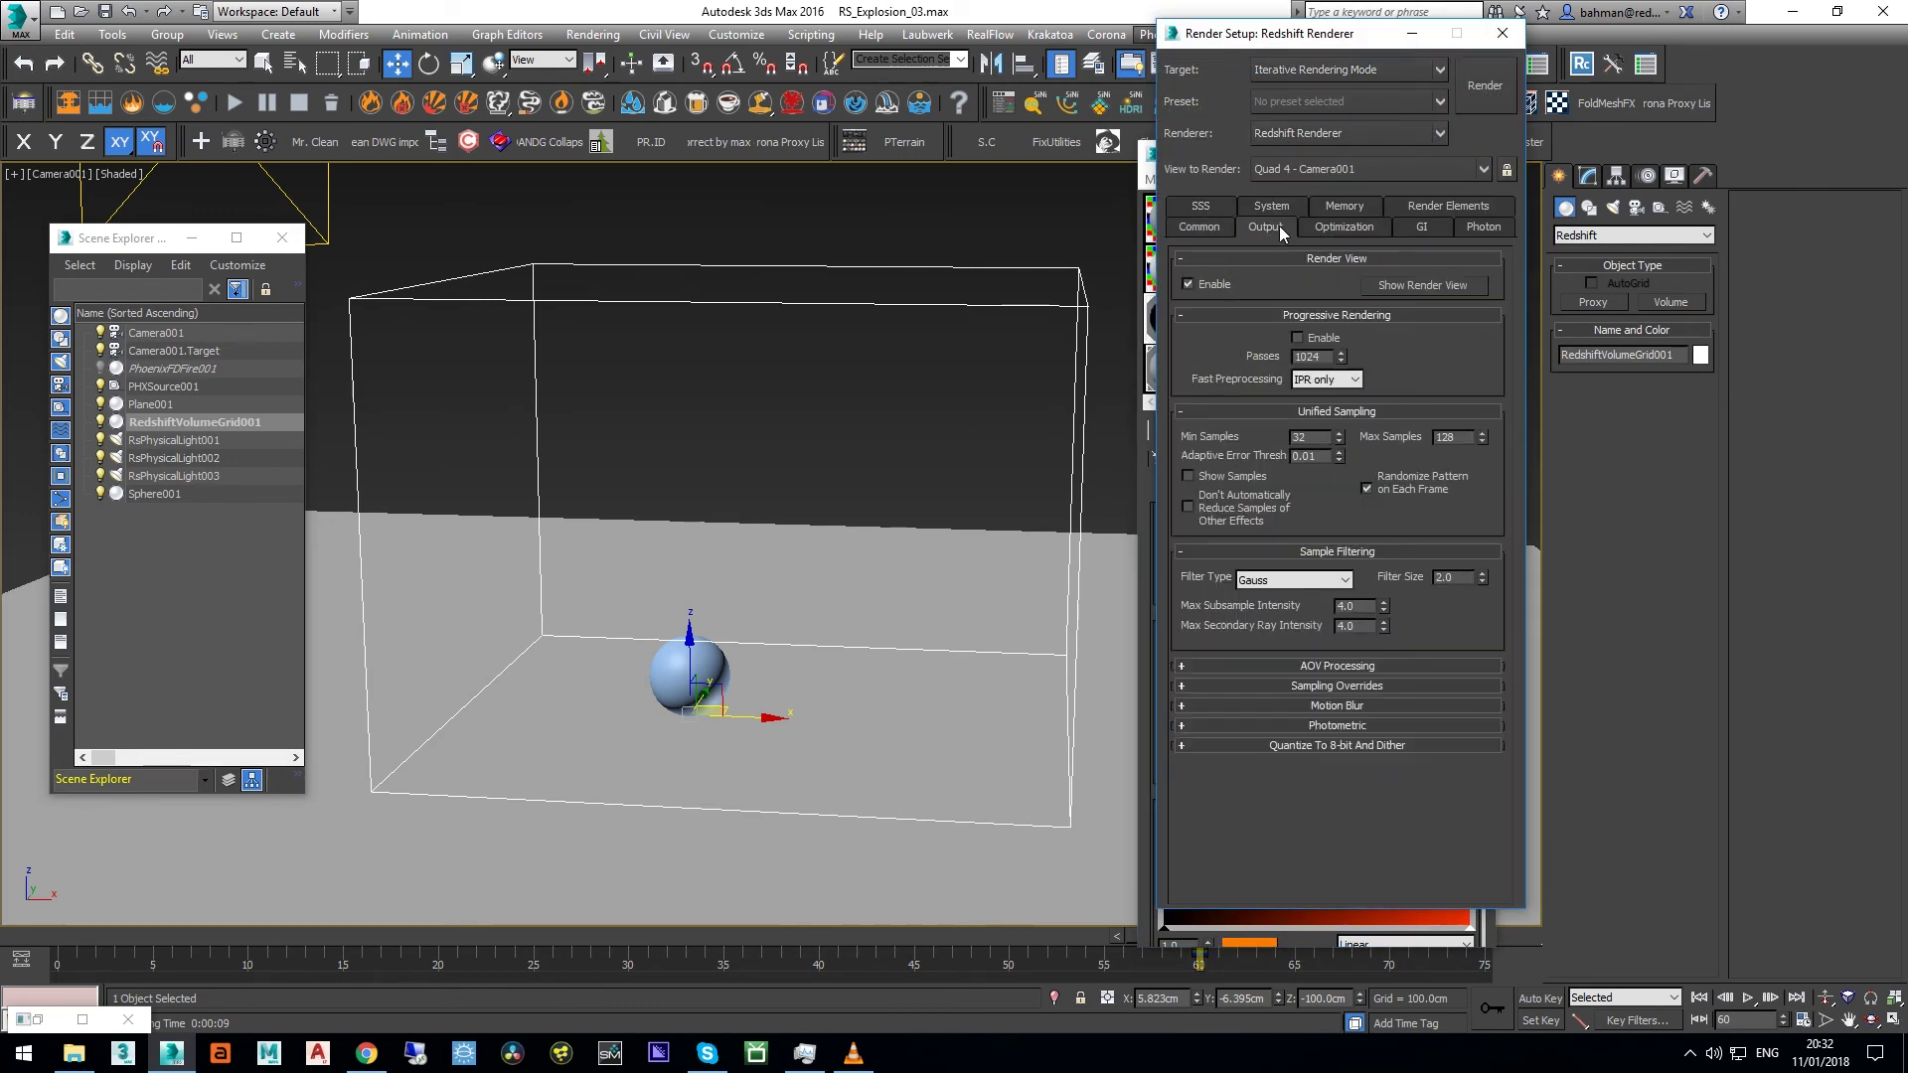
double_click(1304, 438)
type("4")
double_click(1469, 437)
type("16")
left_click(1409, 35)
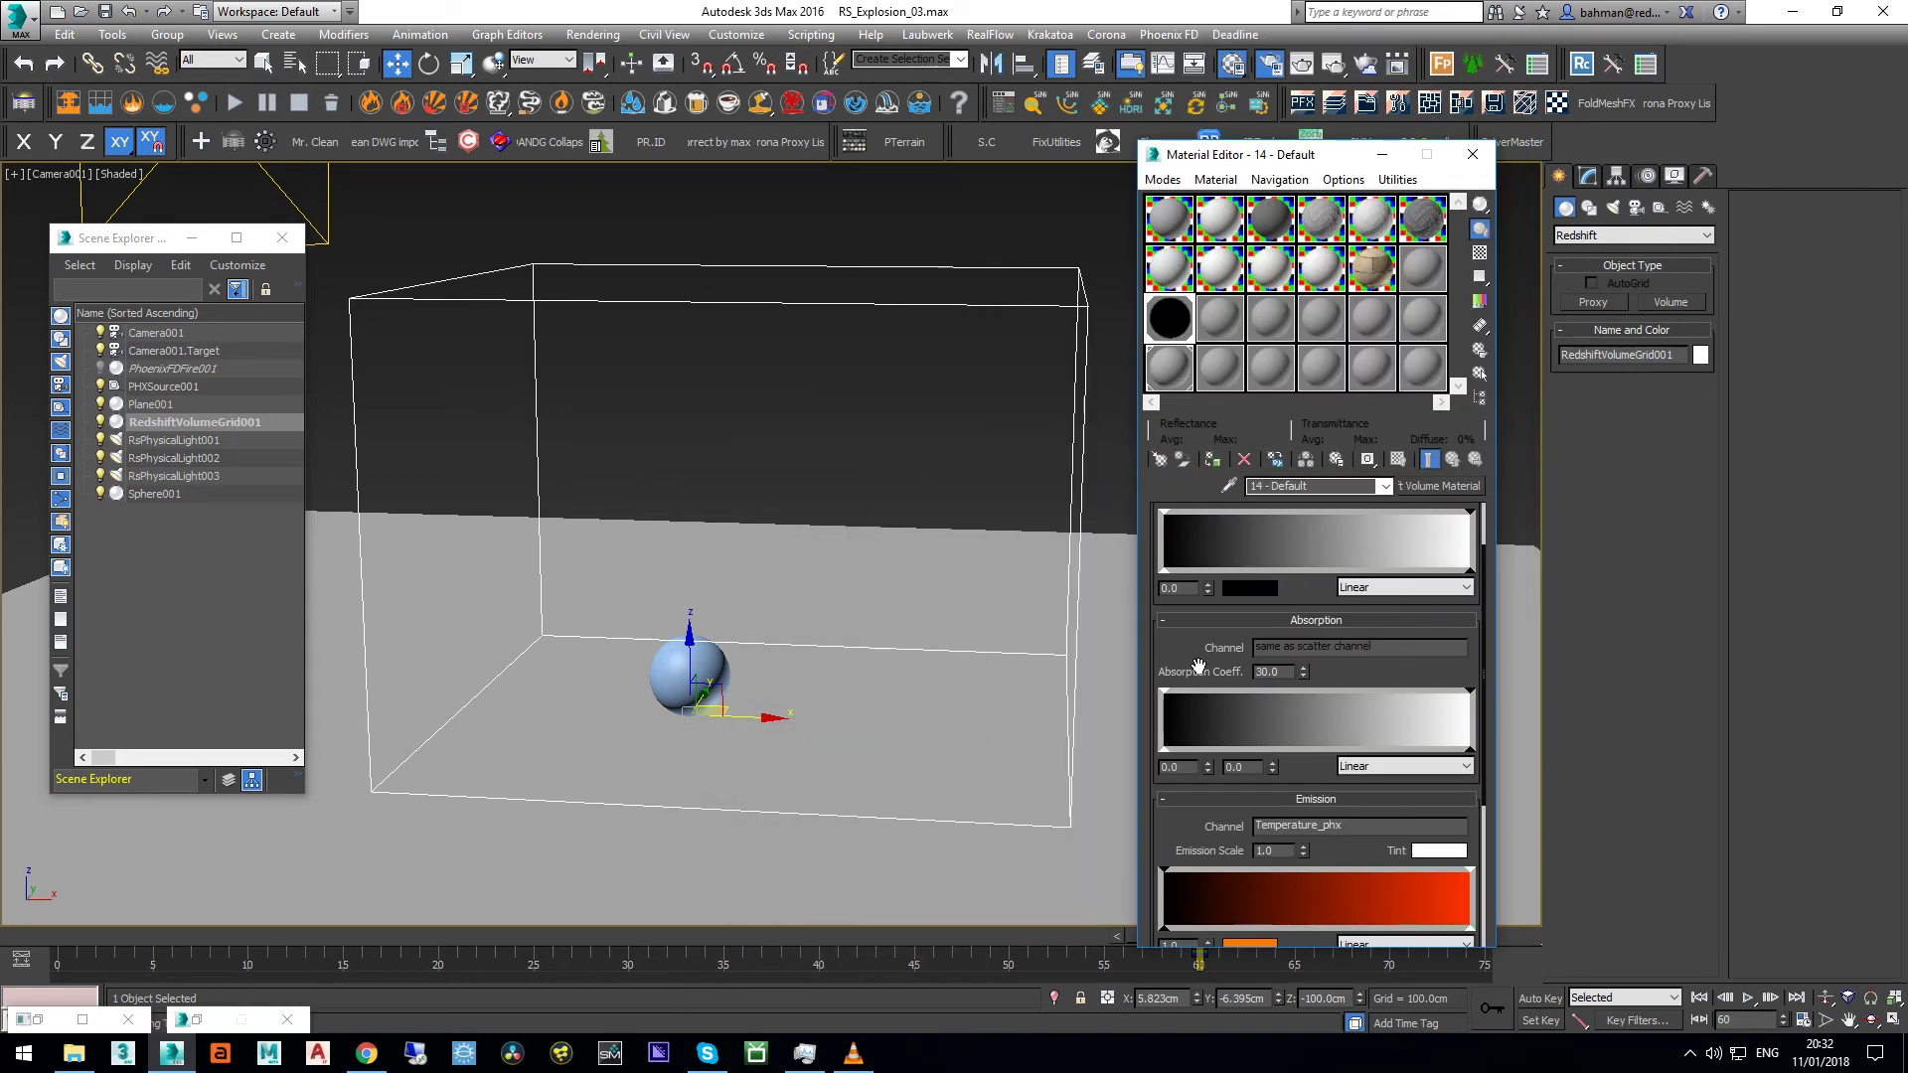
Step: Set the volume material's Emission Scale to 10 and render the camera view to check the fire glow
scroll(1175, 664, "down", 5)
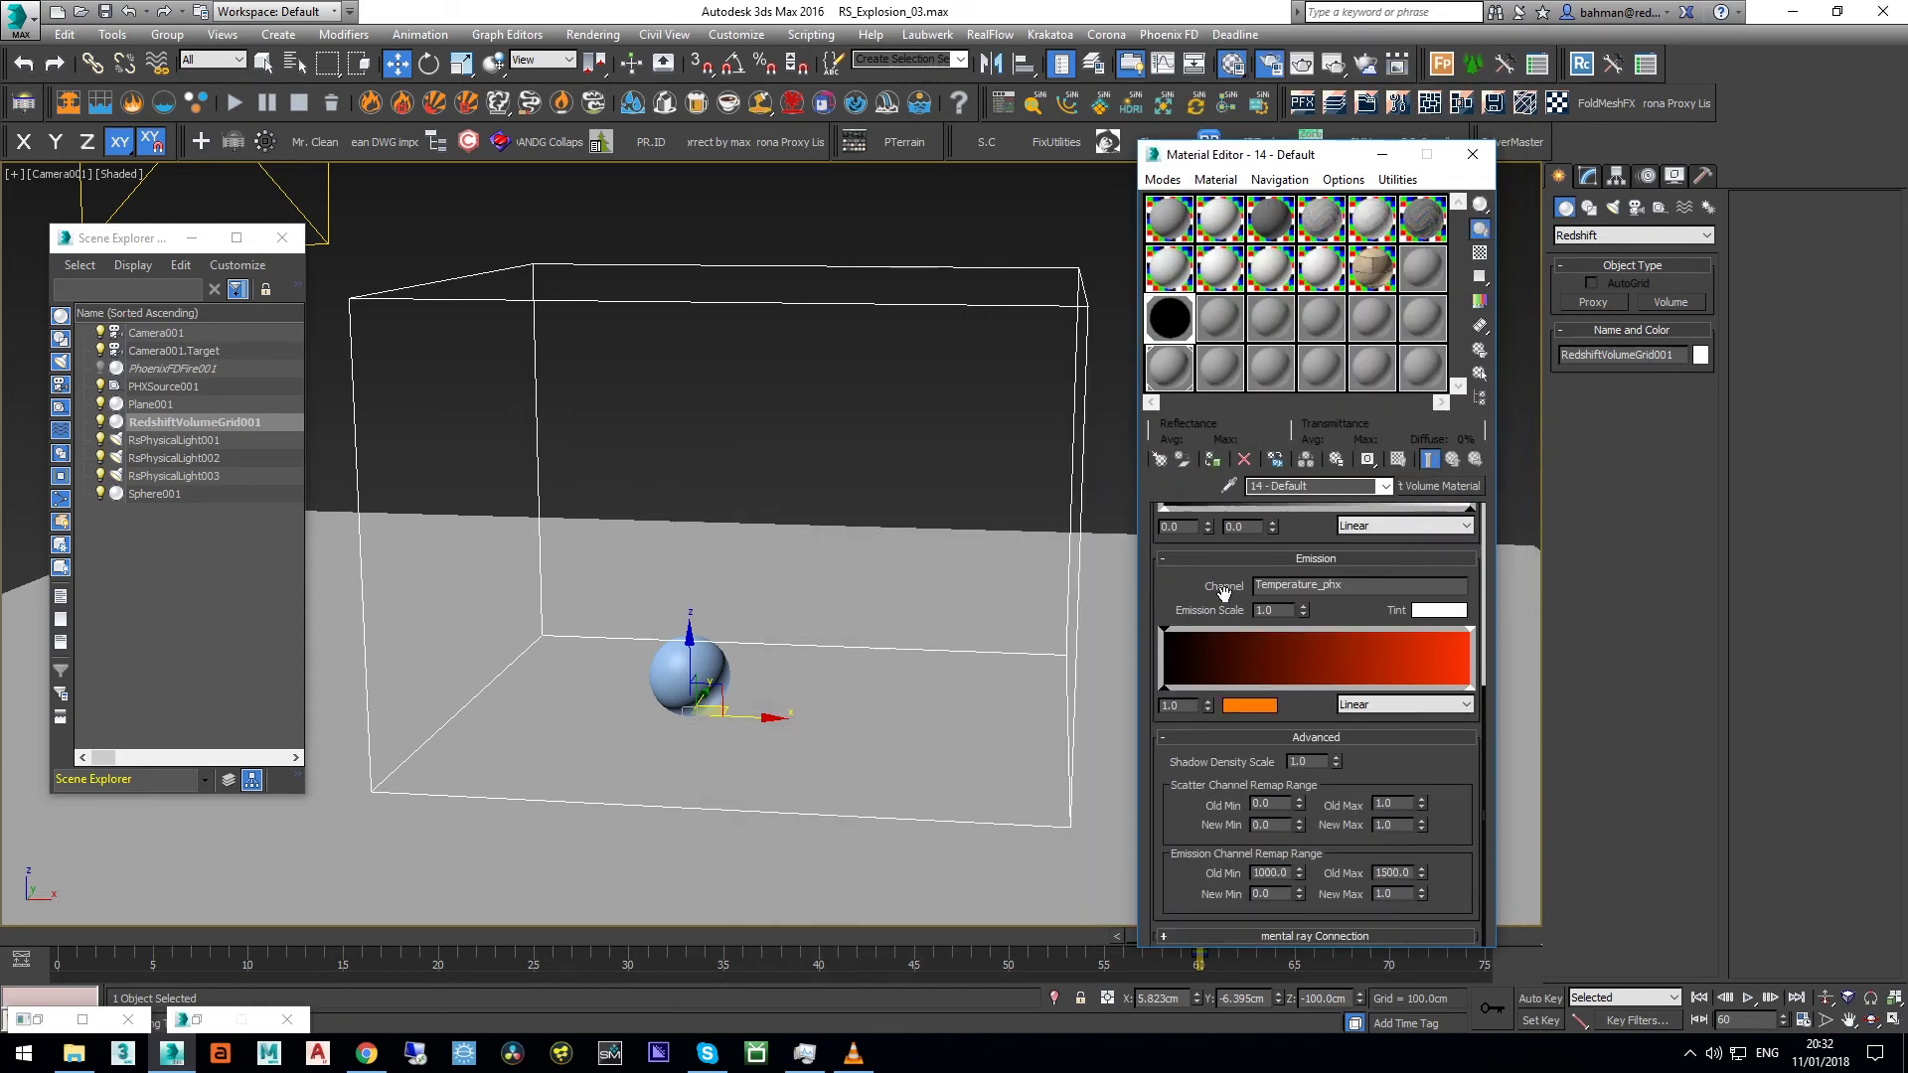
left_click(1284, 611)
type("1")
left_click(1183, 593)
key("shift+q")
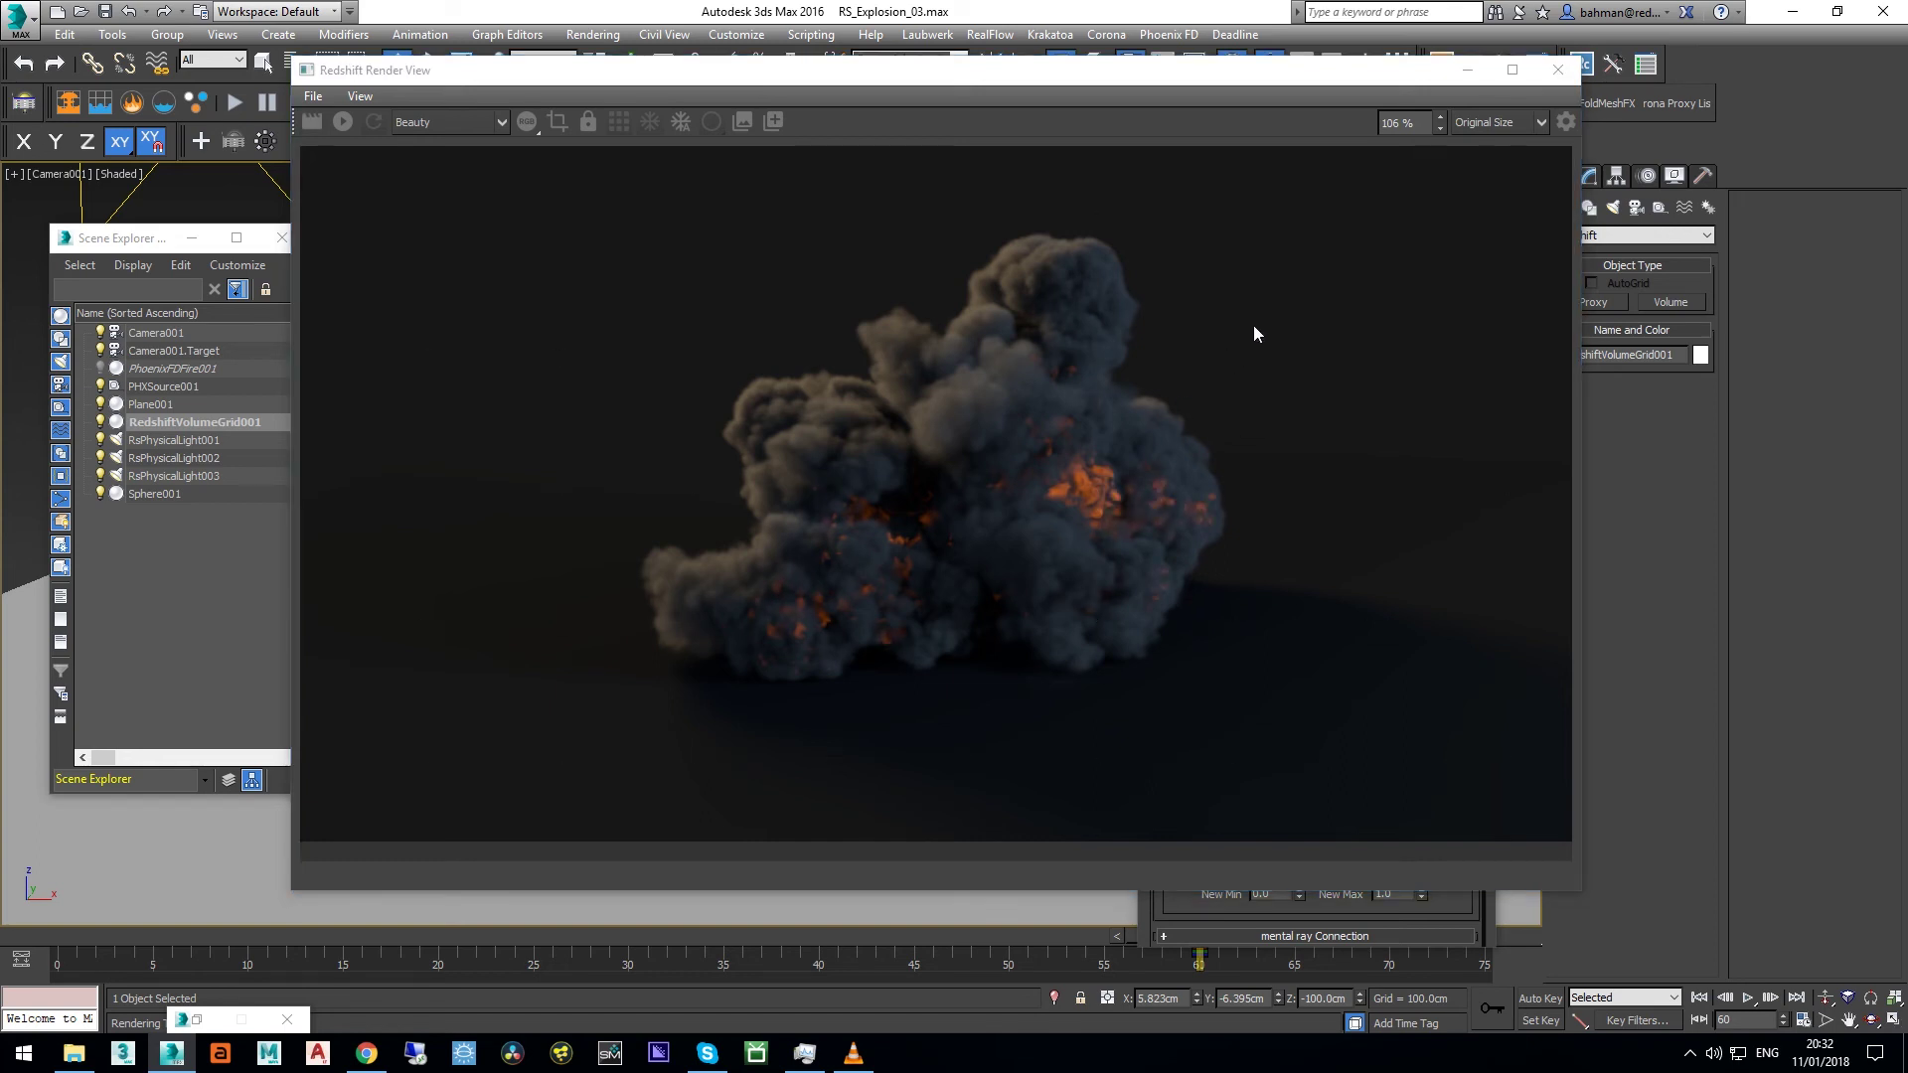
left_click(1558, 70)
Step: Set both the primary and secondary GI engines to Brute Force in the Redshift render setup
left_click(1271, 64)
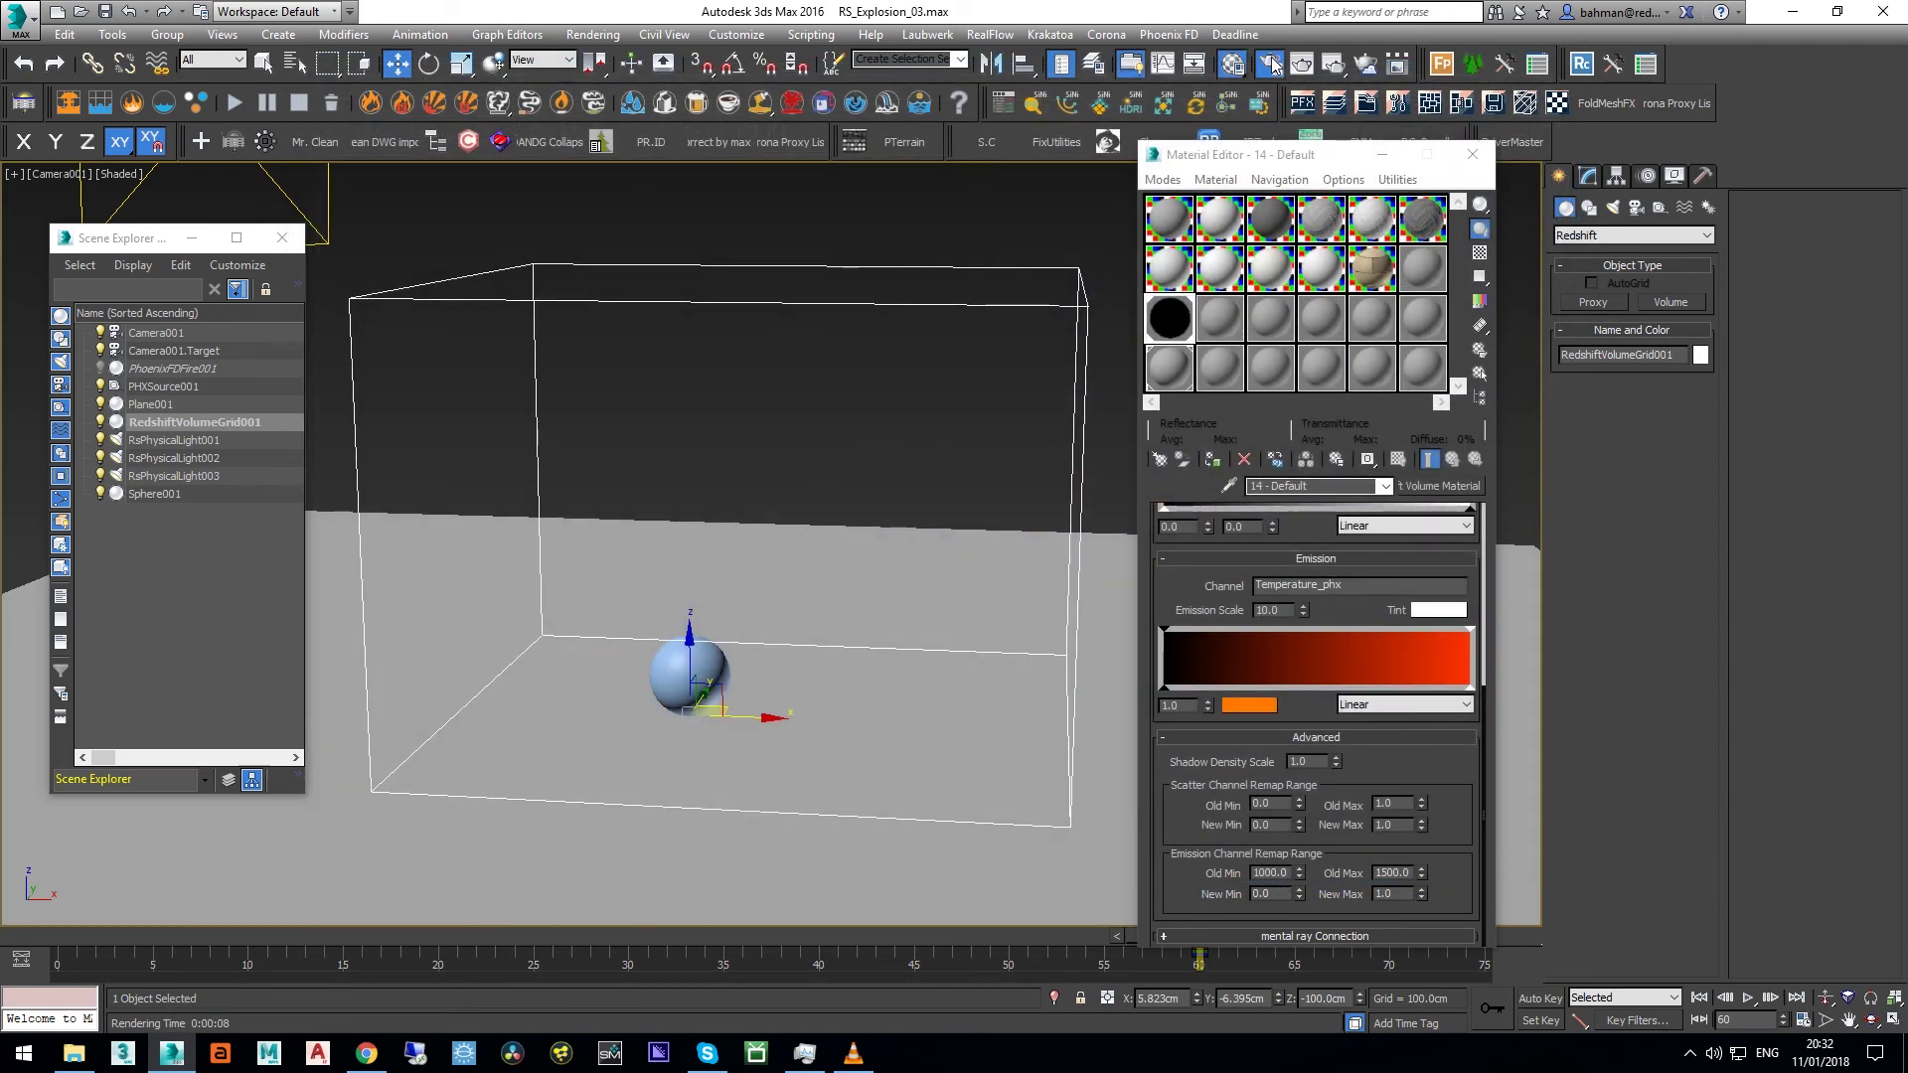
left_click(1421, 227)
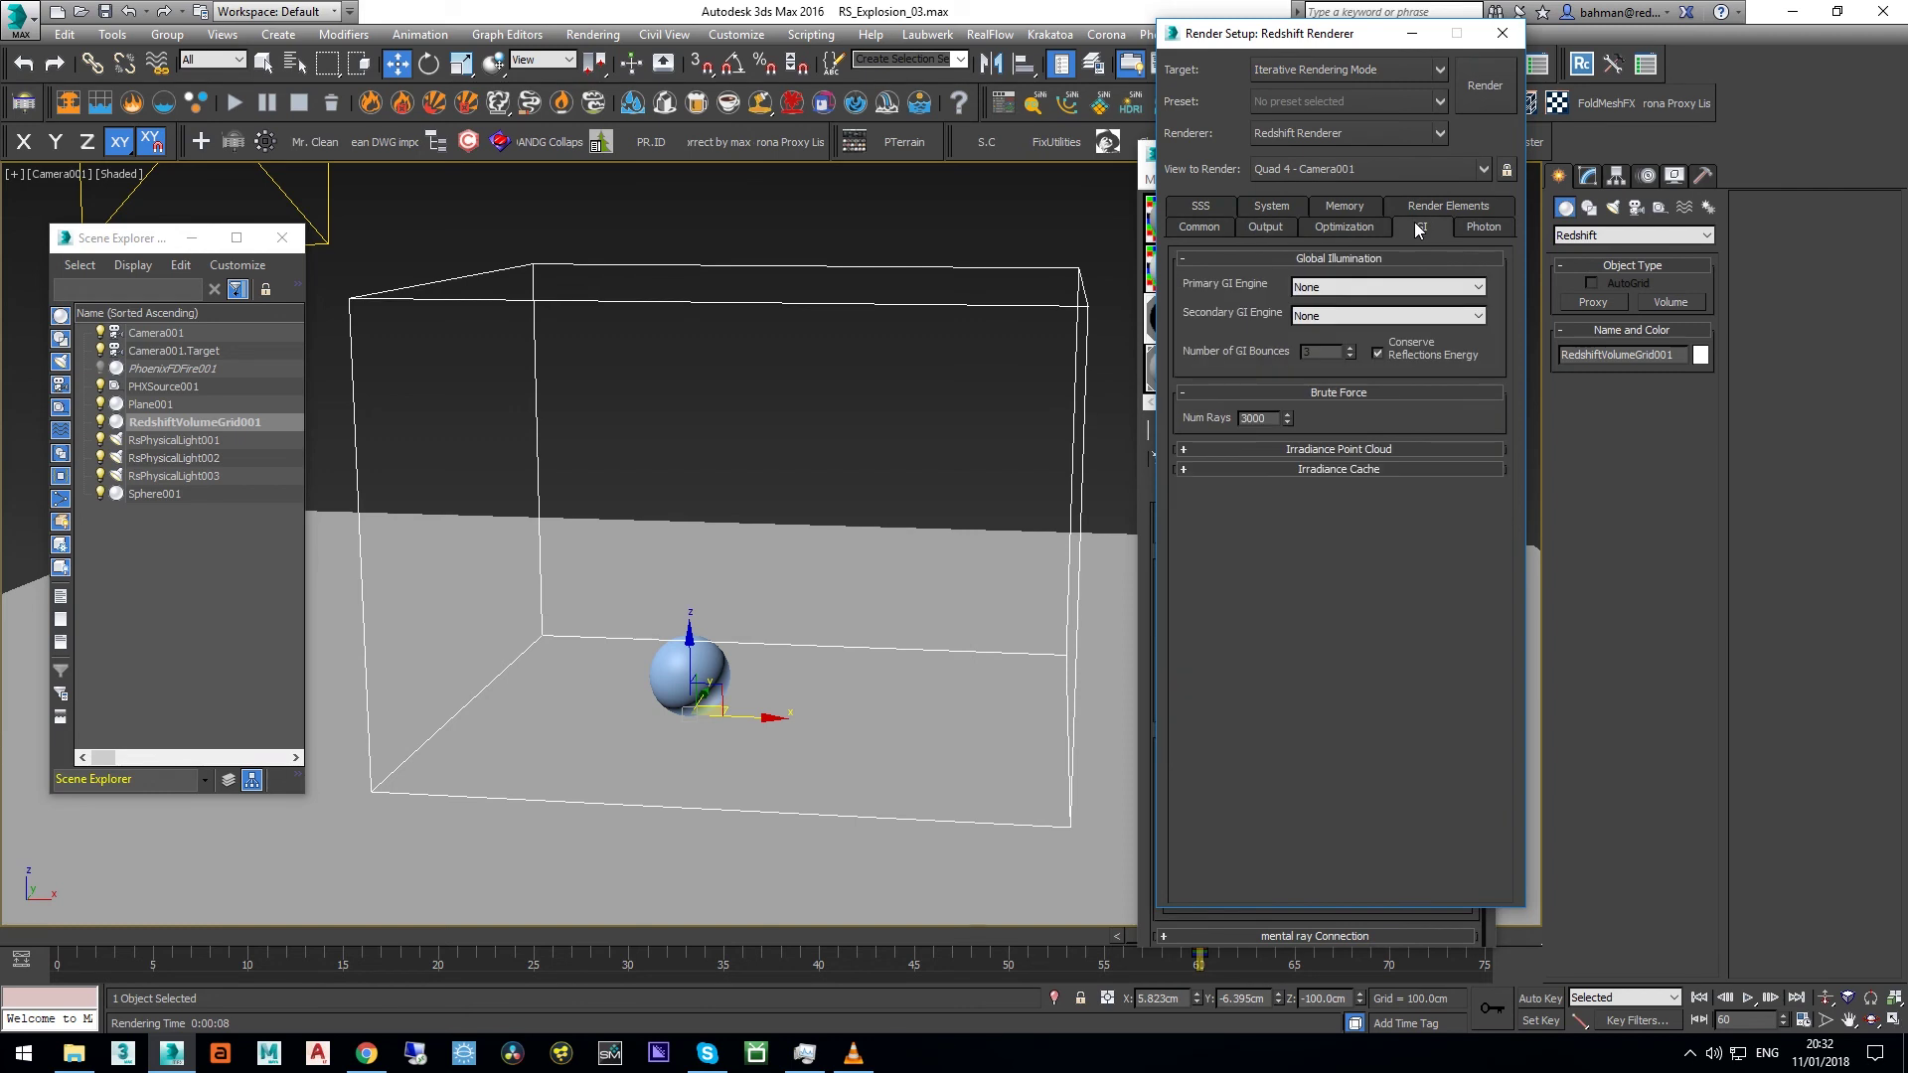
left_click(1332, 287)
left_click(1321, 316)
left_click(1327, 315)
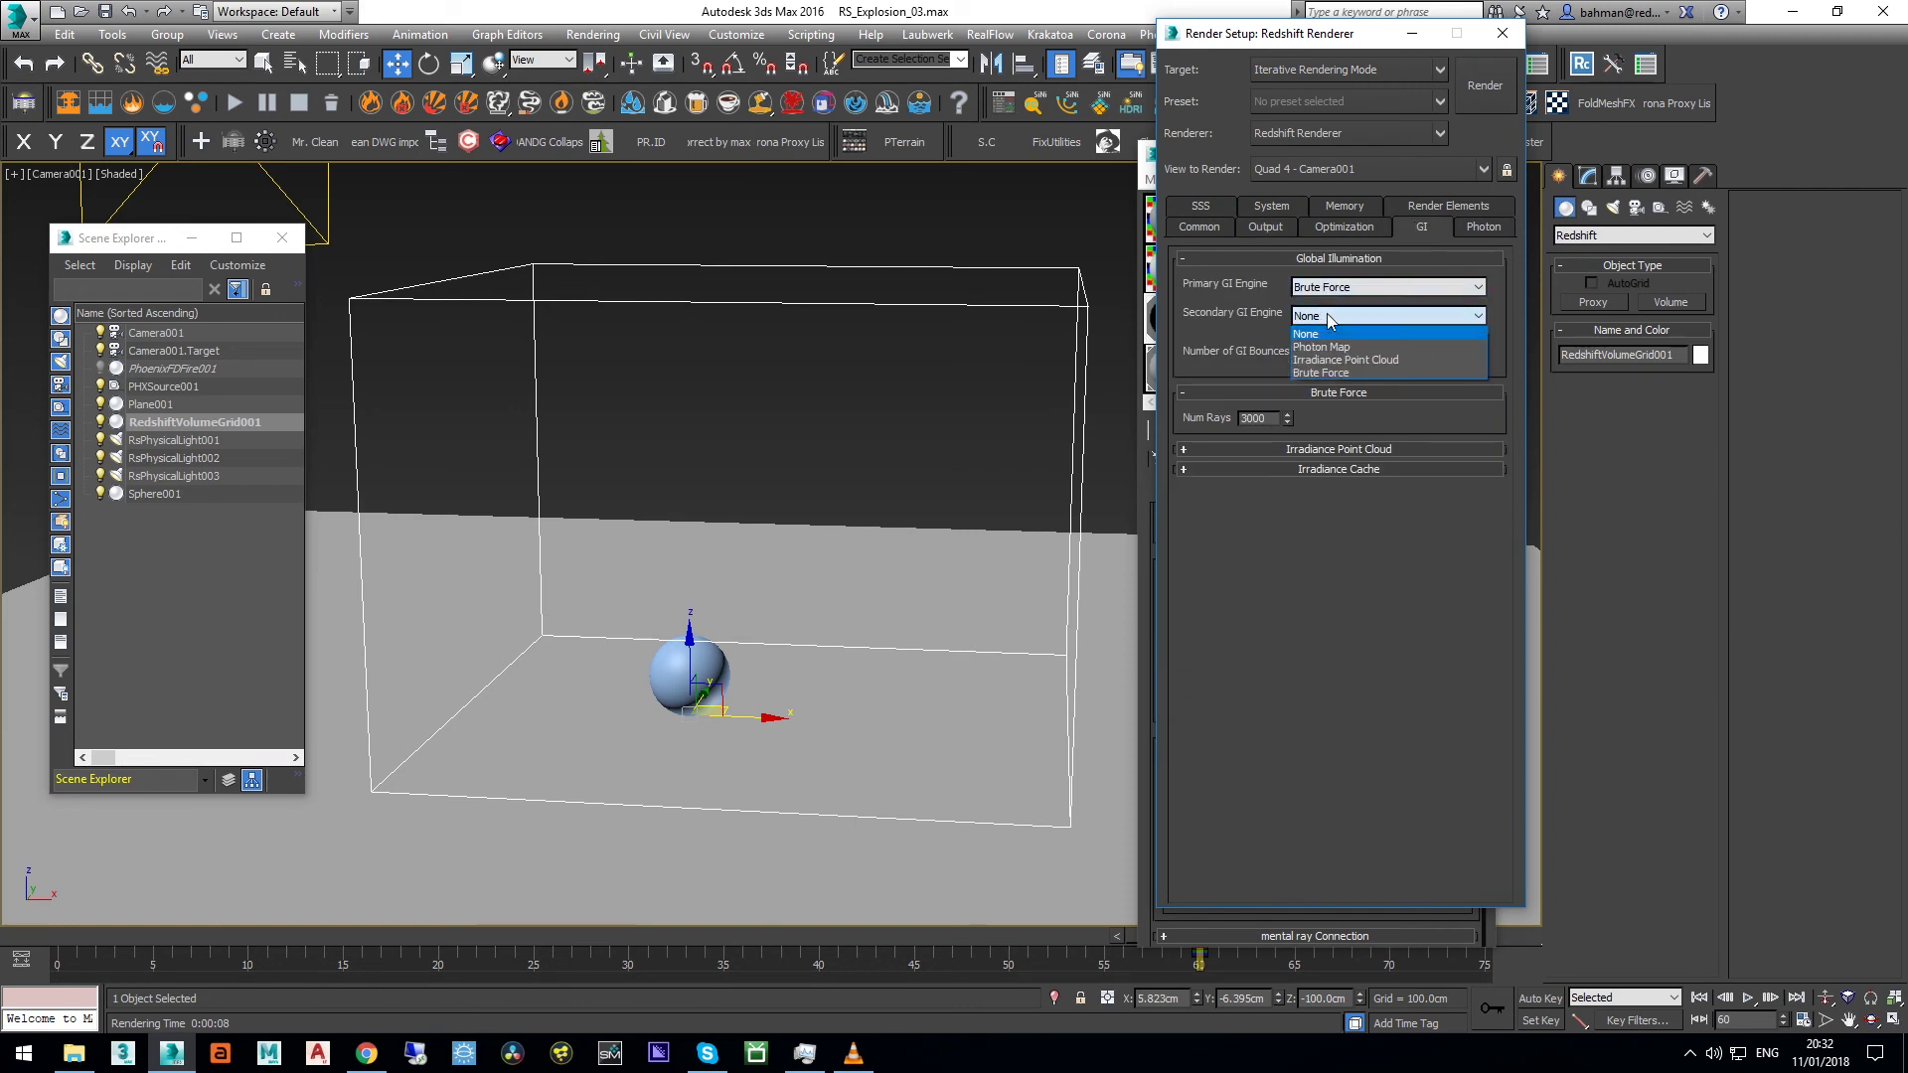
left_click(1321, 373)
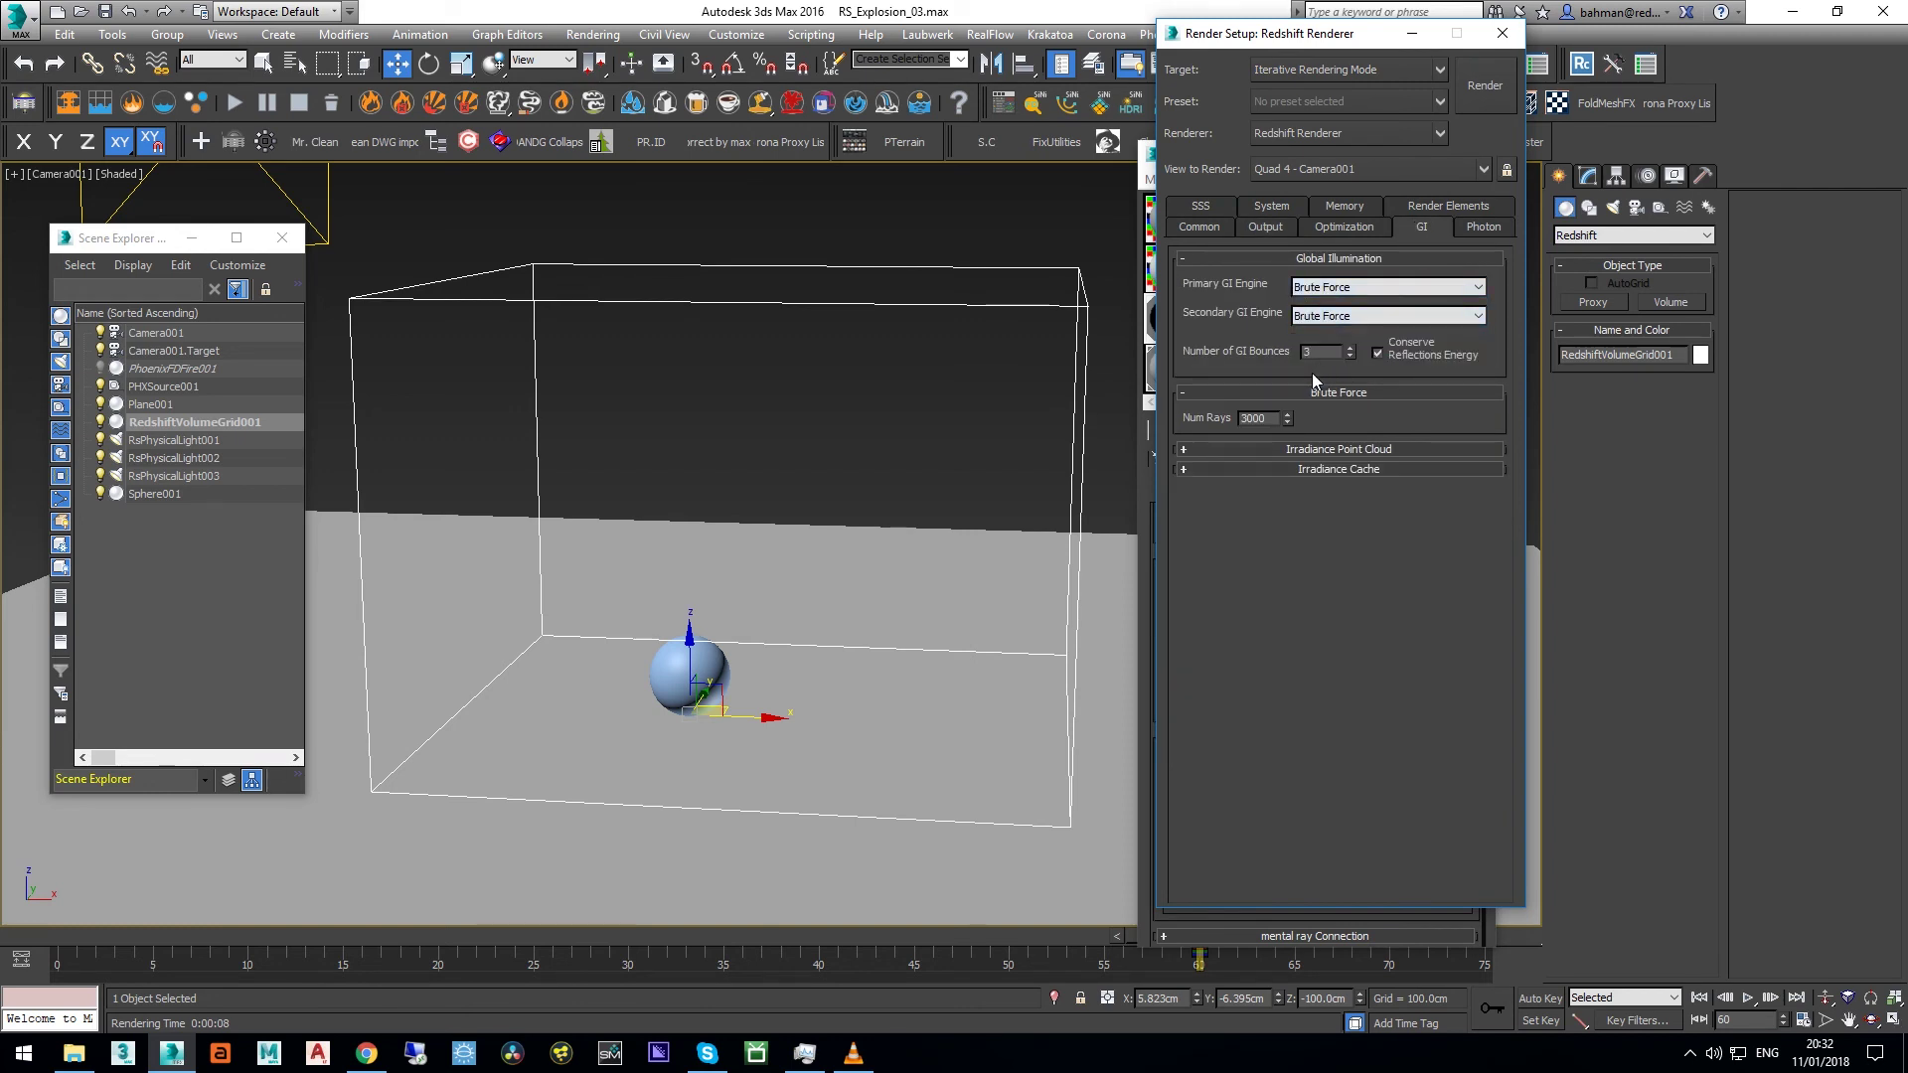
Step: Set the Brute Force GI ray count to 2000 and move the render setup window slightly aside
left_click_drag(1276, 420, 1198, 425)
type("2000")
left_click(1220, 418)
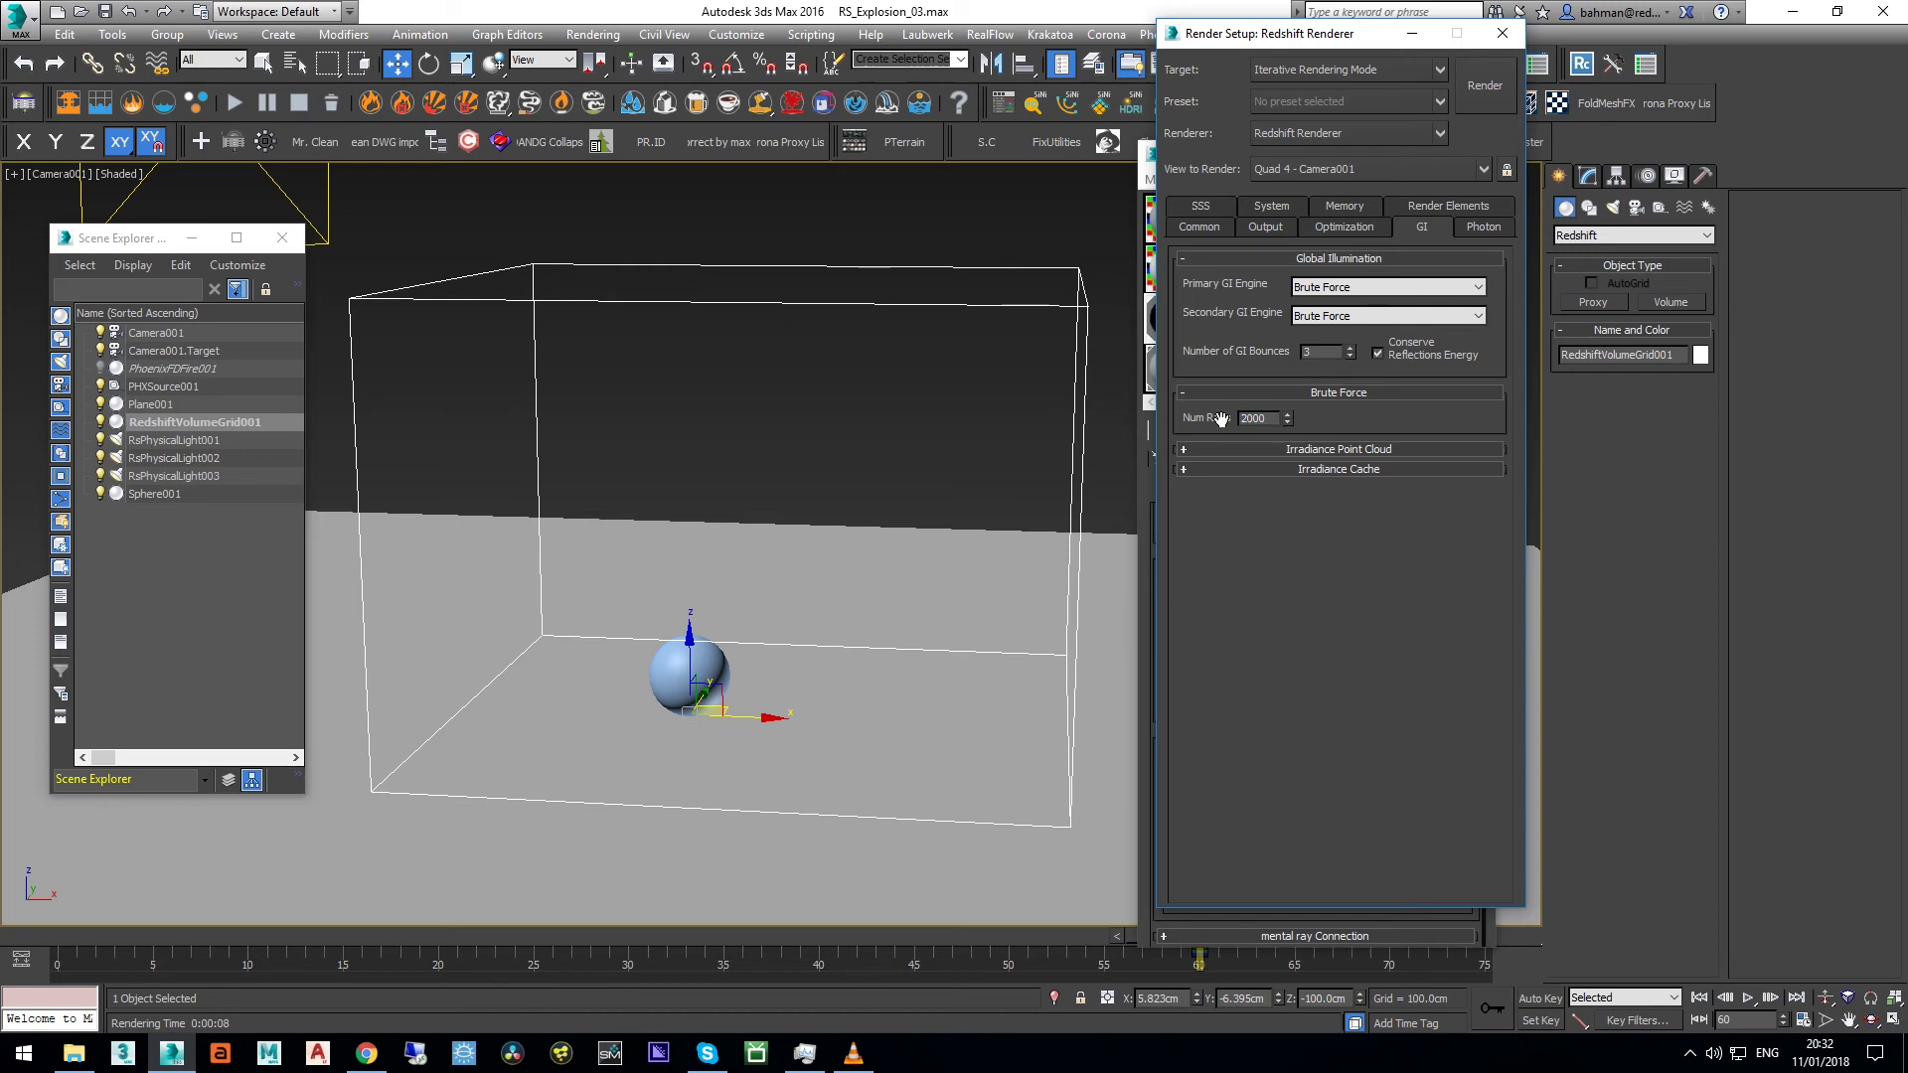
left_click(1115, 8)
left_click_drag(1247, 39, 1217, 47)
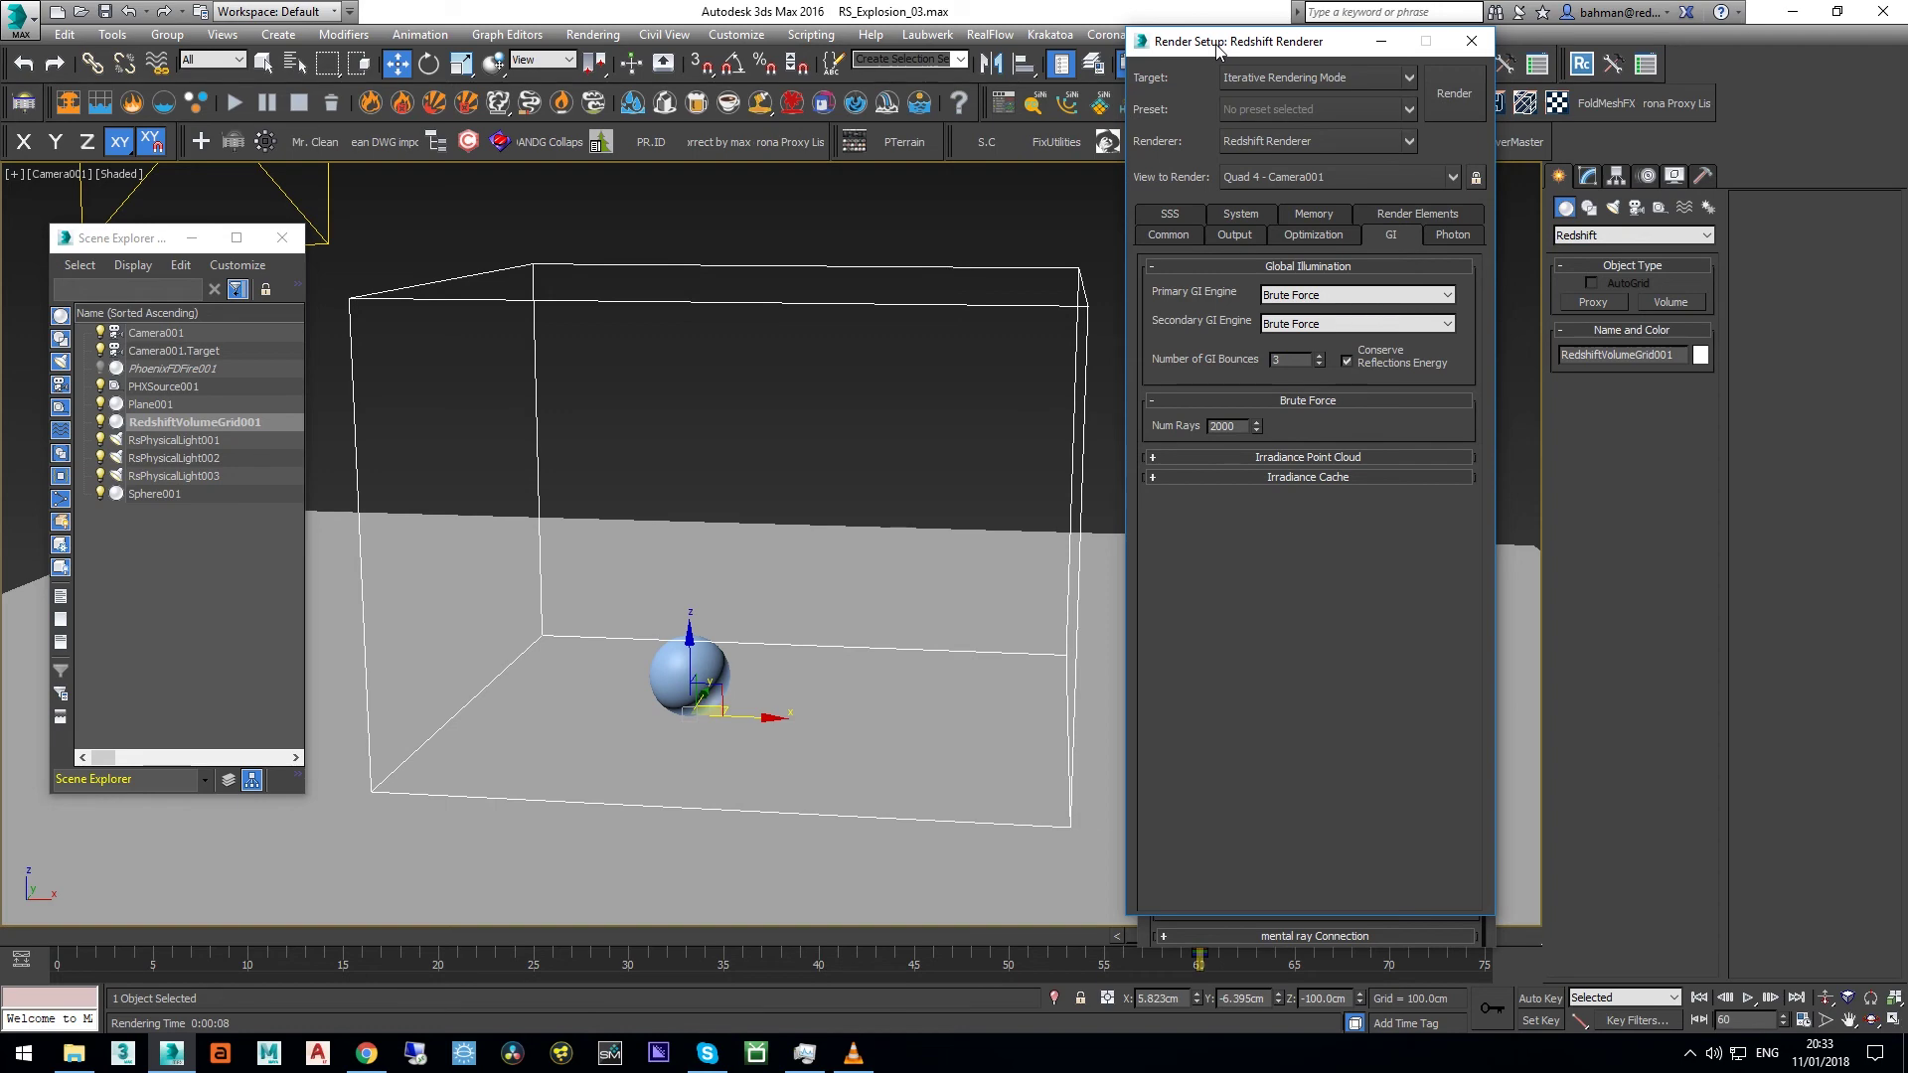
Step: Show the Redshift volume grid's parameters and render the camera view to check the explosion with global illumination
left_click(1590, 176)
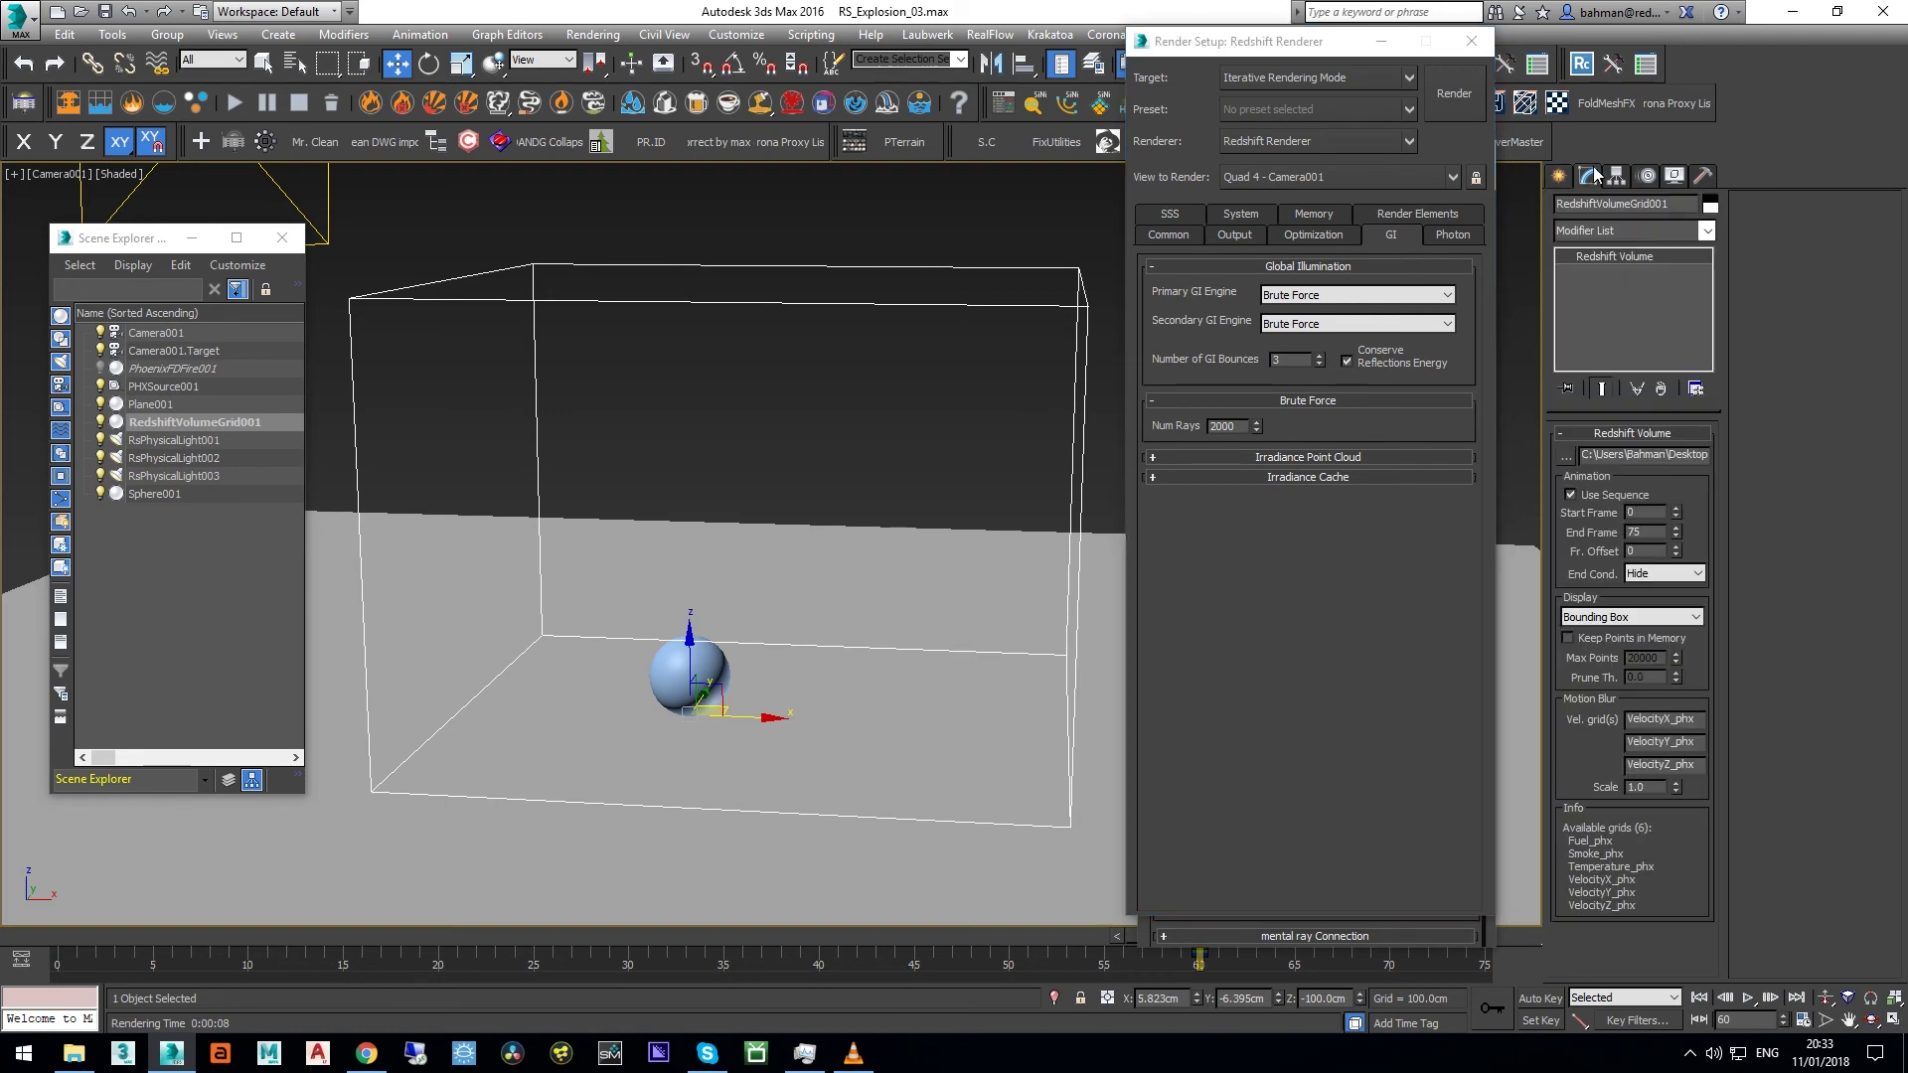
key("shift+q")
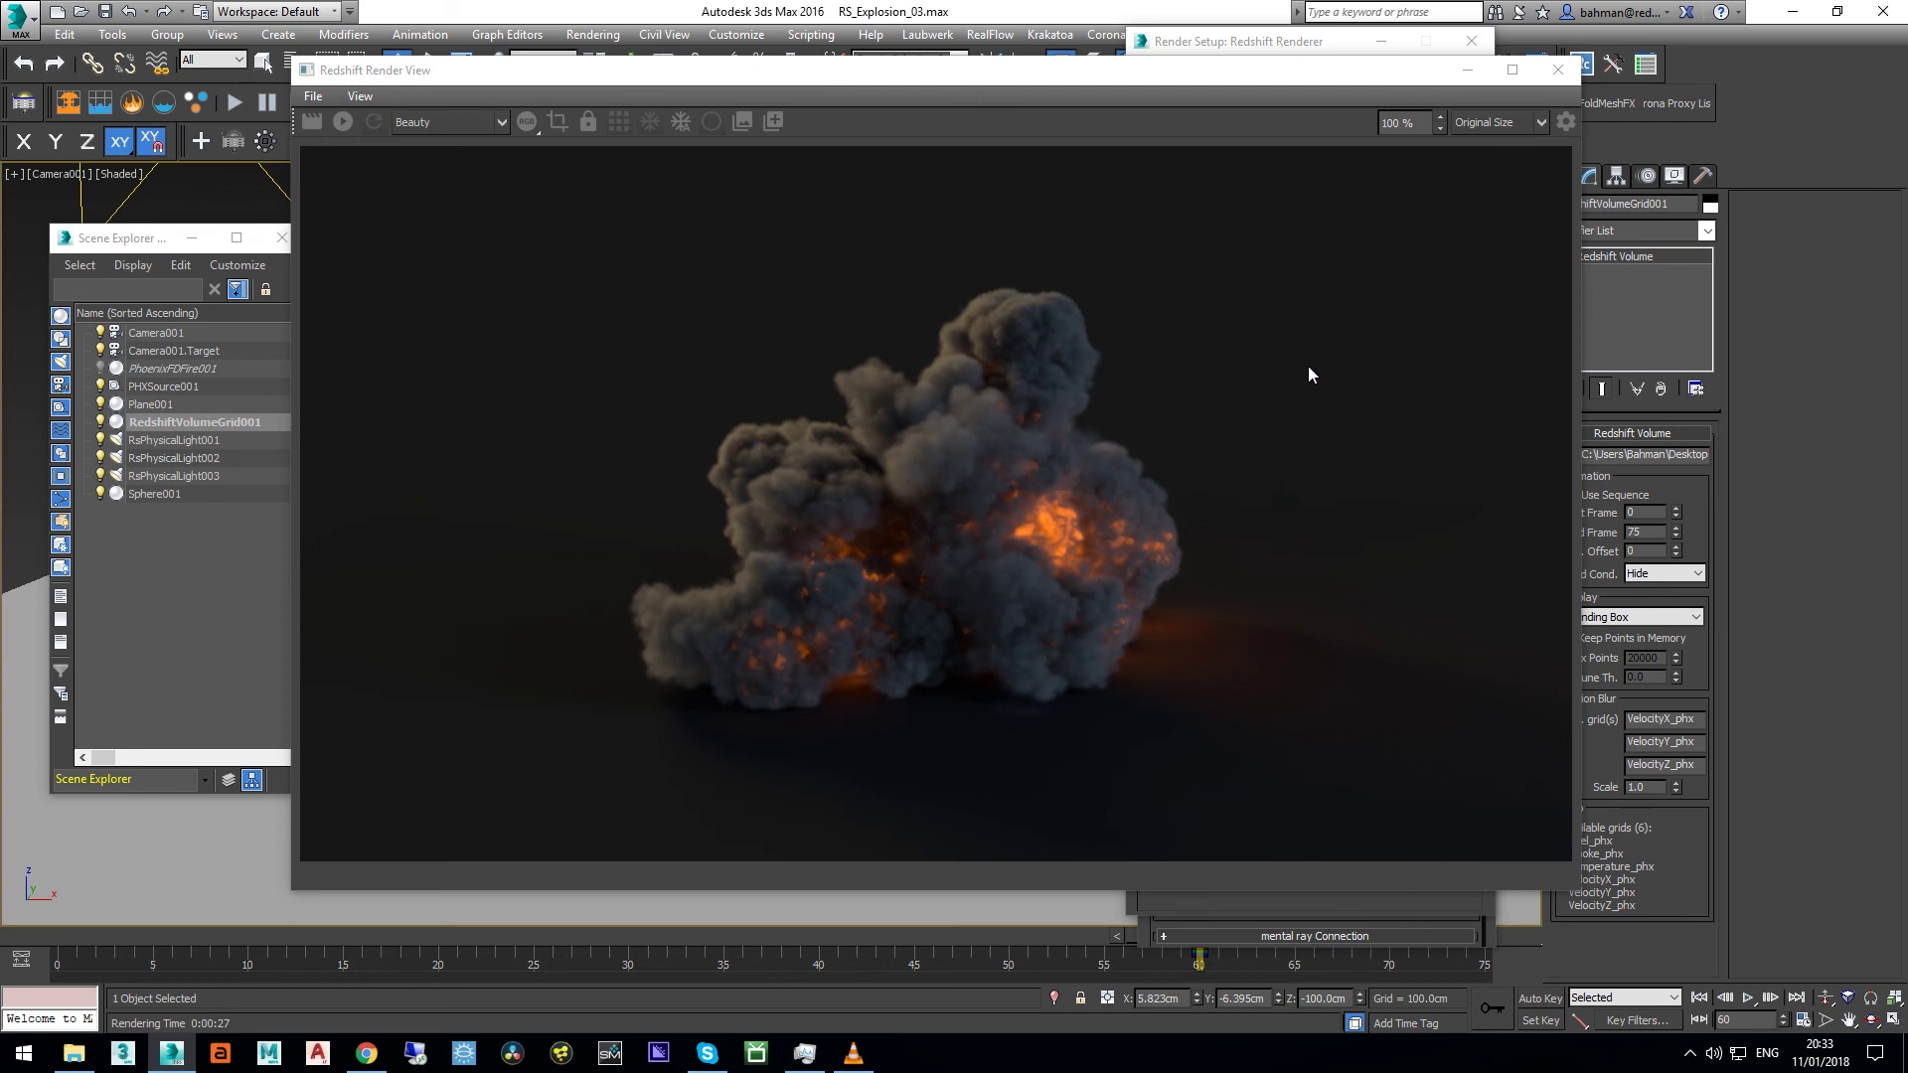
left_click_drag(1197, 74, 1121, 72)
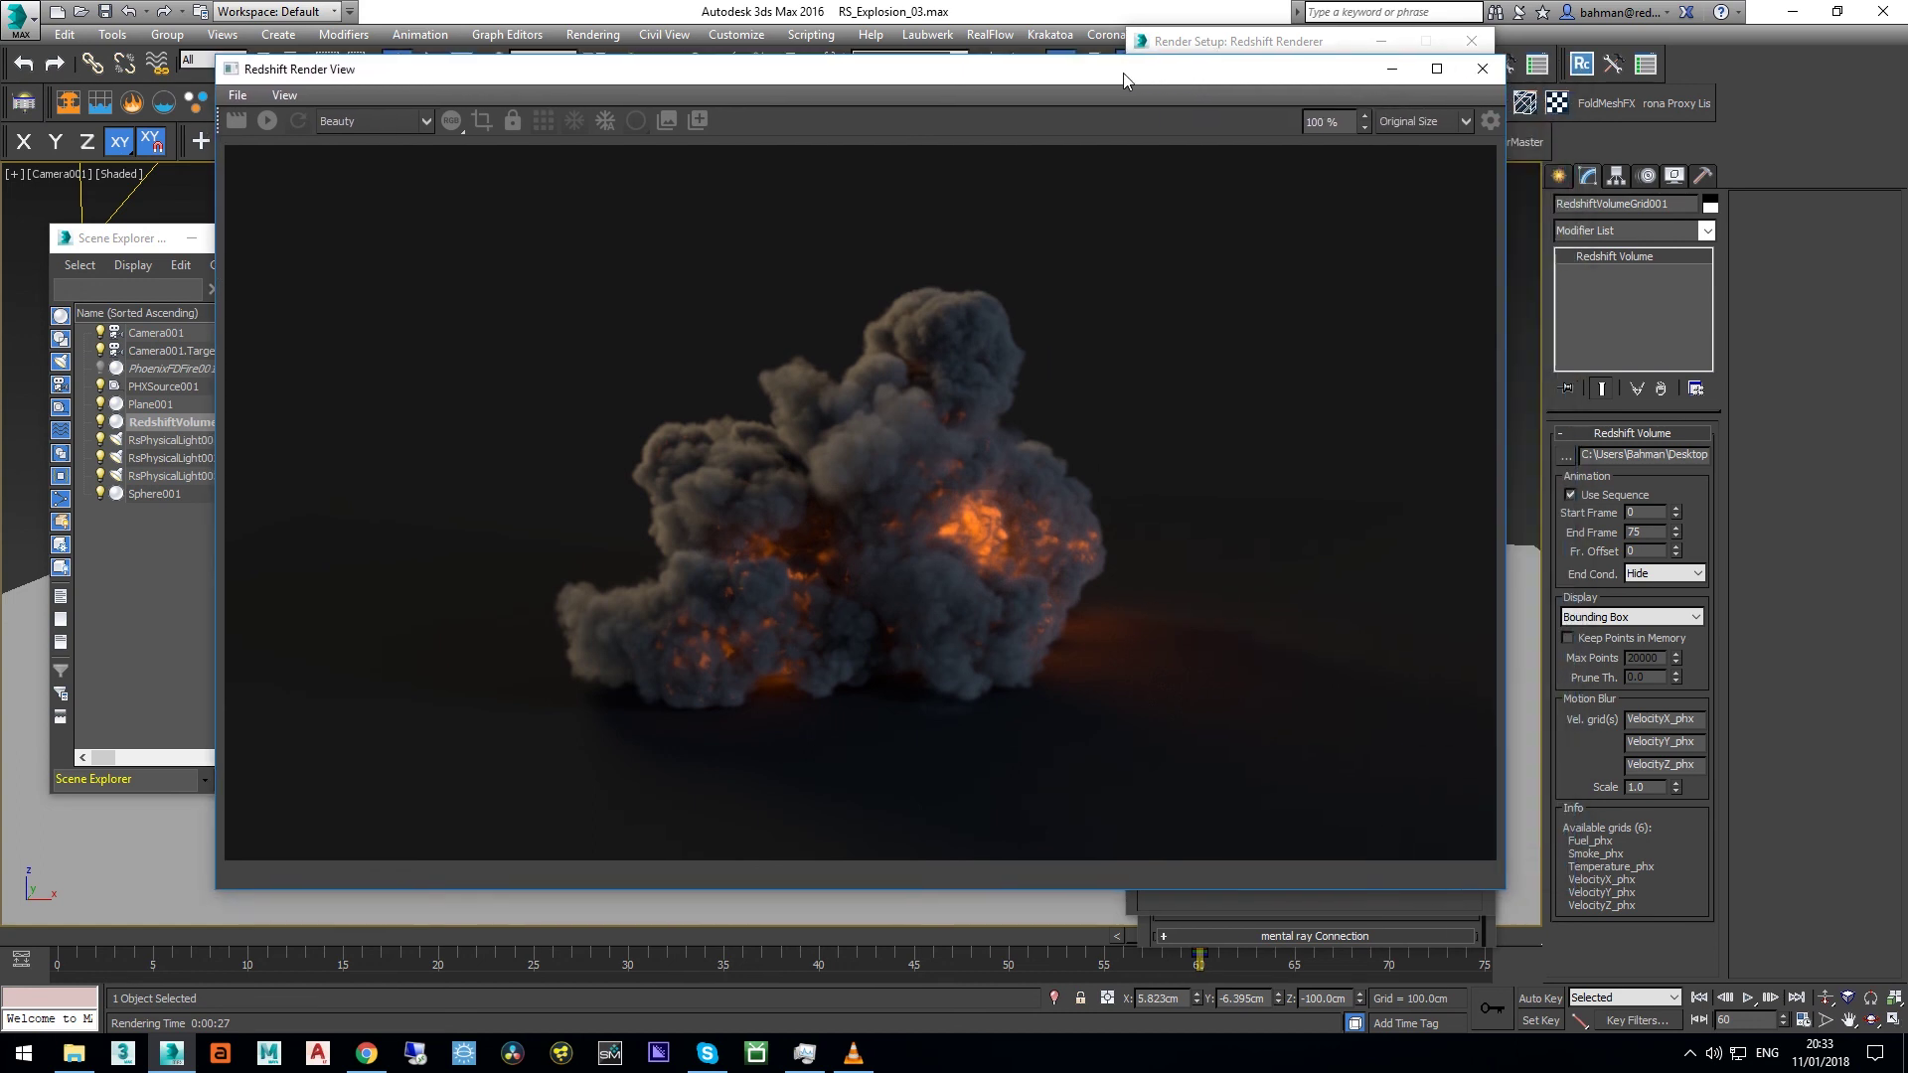
Step: Arrange the windows beside the render and review the volume material's scatter, absorption, emission and channel remap settings
left_click(1190, 41)
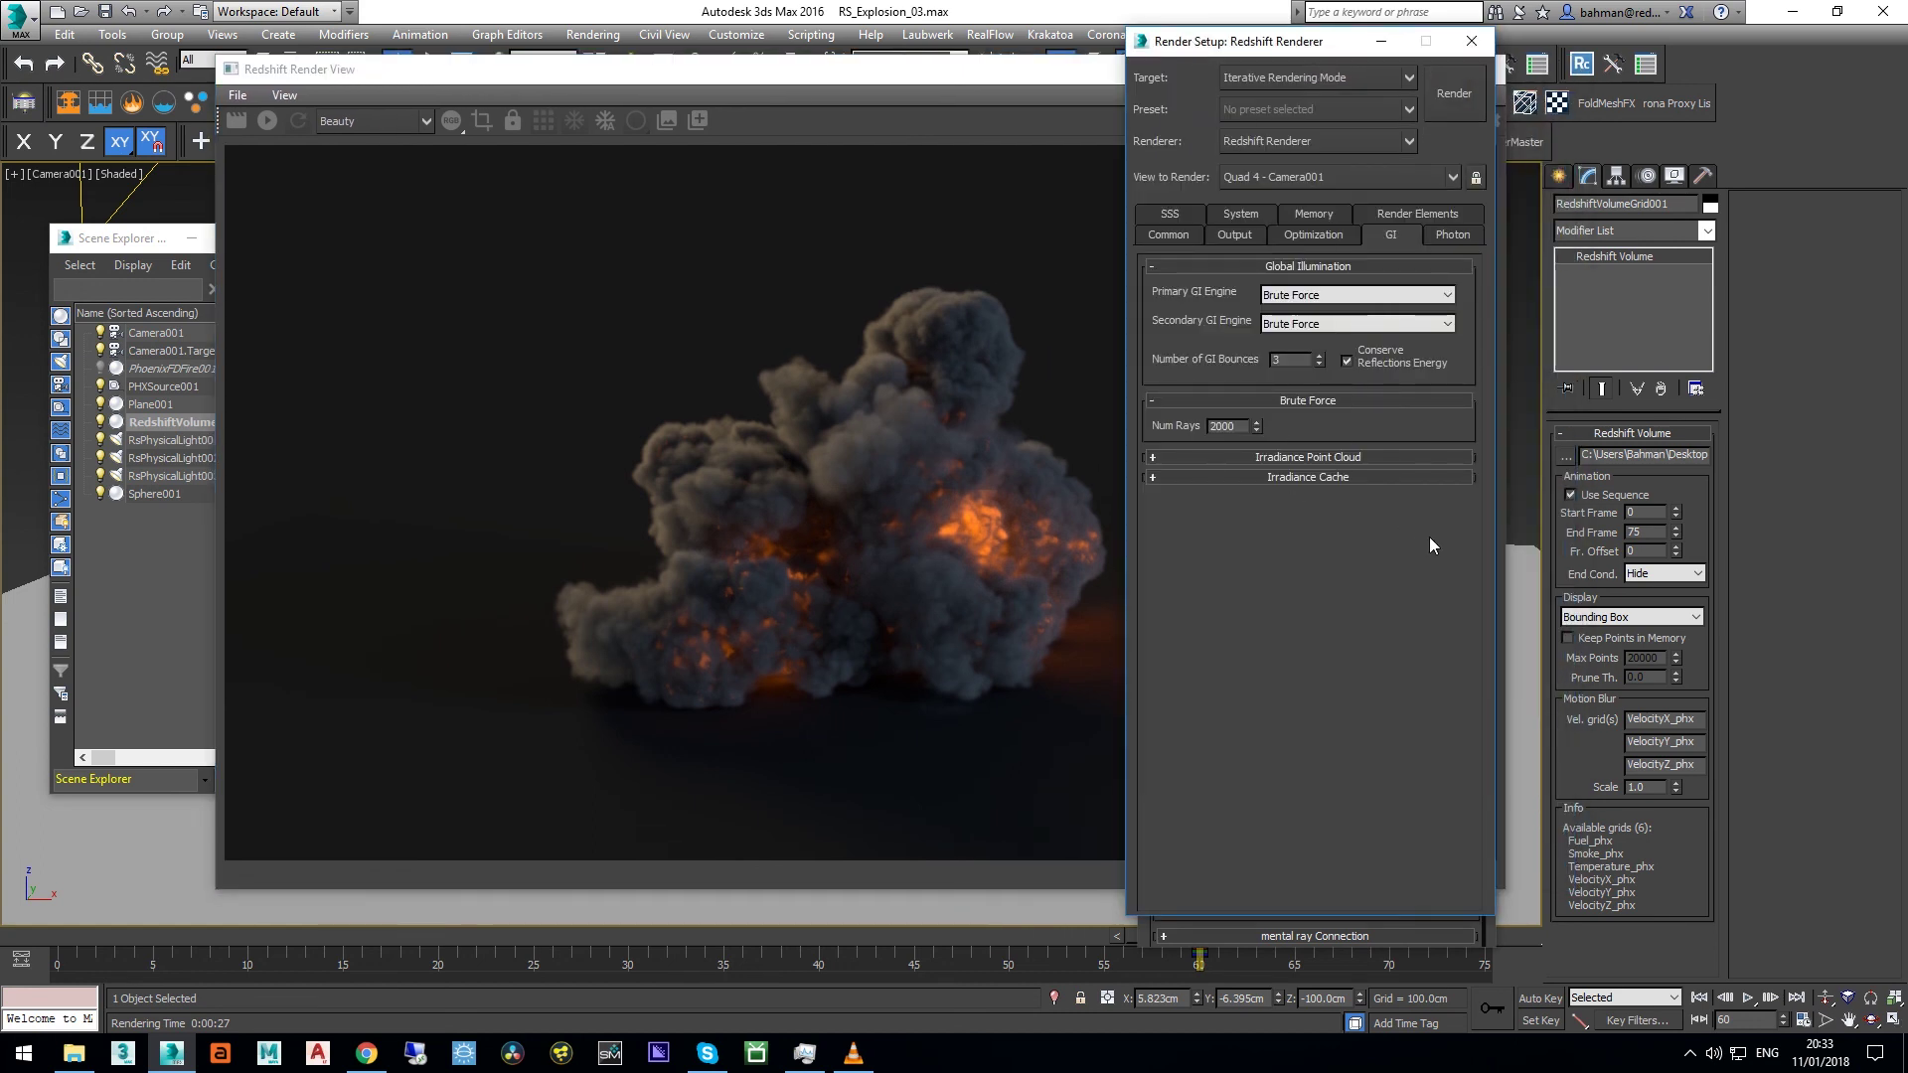
left_click_drag(1207, 48, 1158, 271)
left_click_drag(1378, 169, 1350, 198)
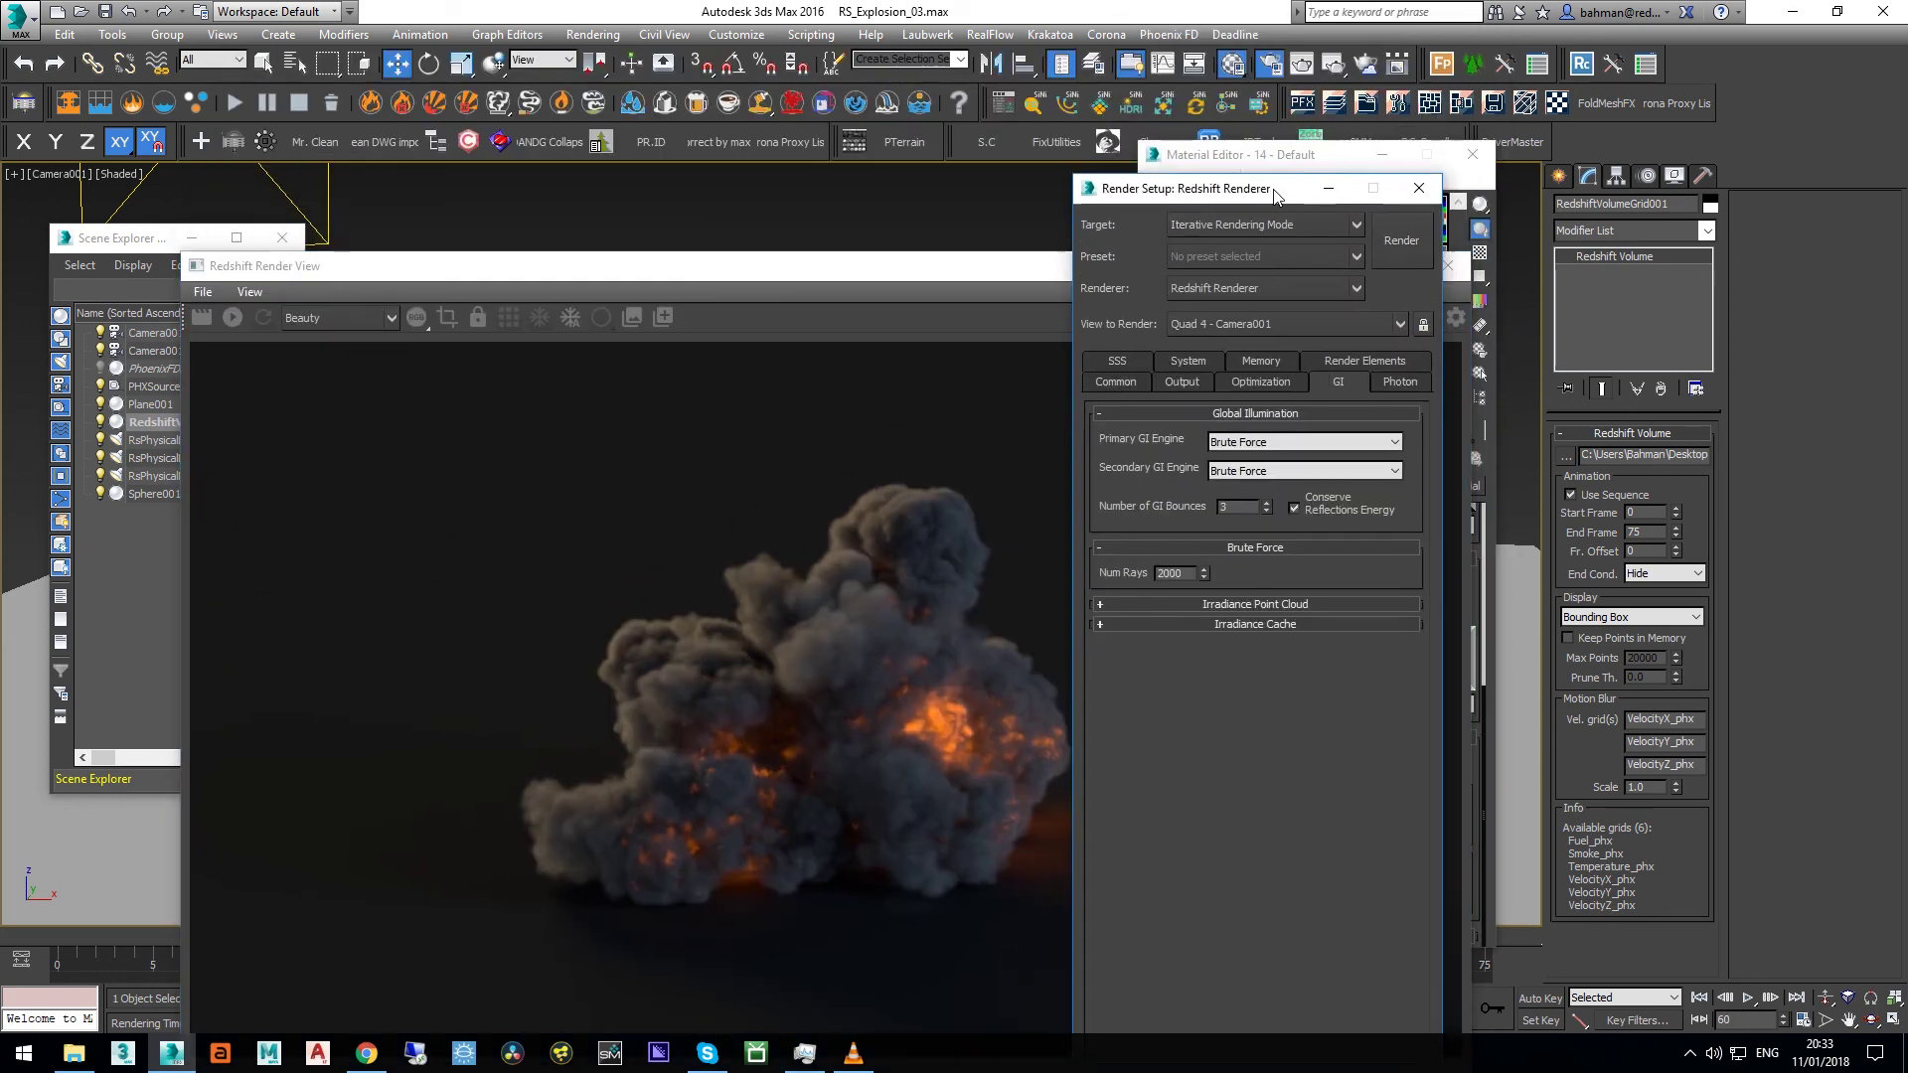
left_click(1250, 157)
scroll(1202, 596, "up", 5)
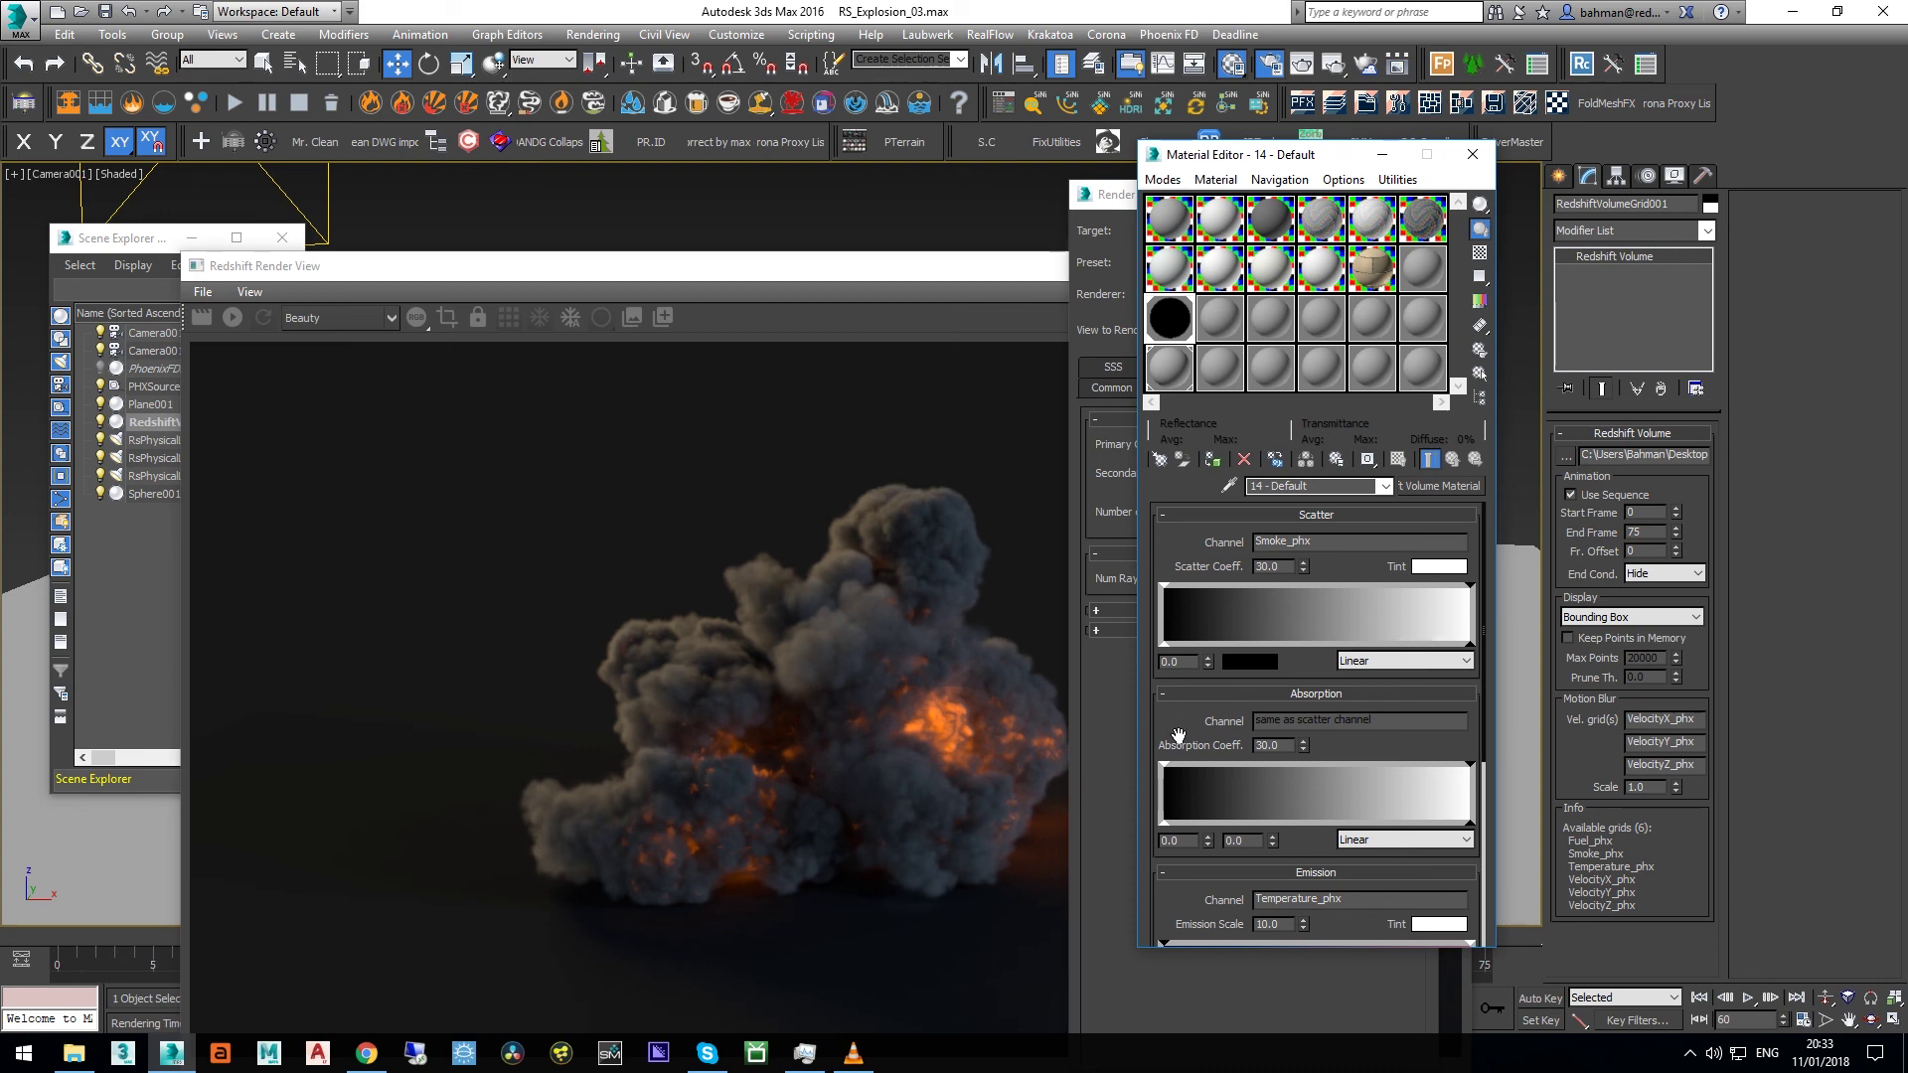
scroll(1203, 491, "down", 4)
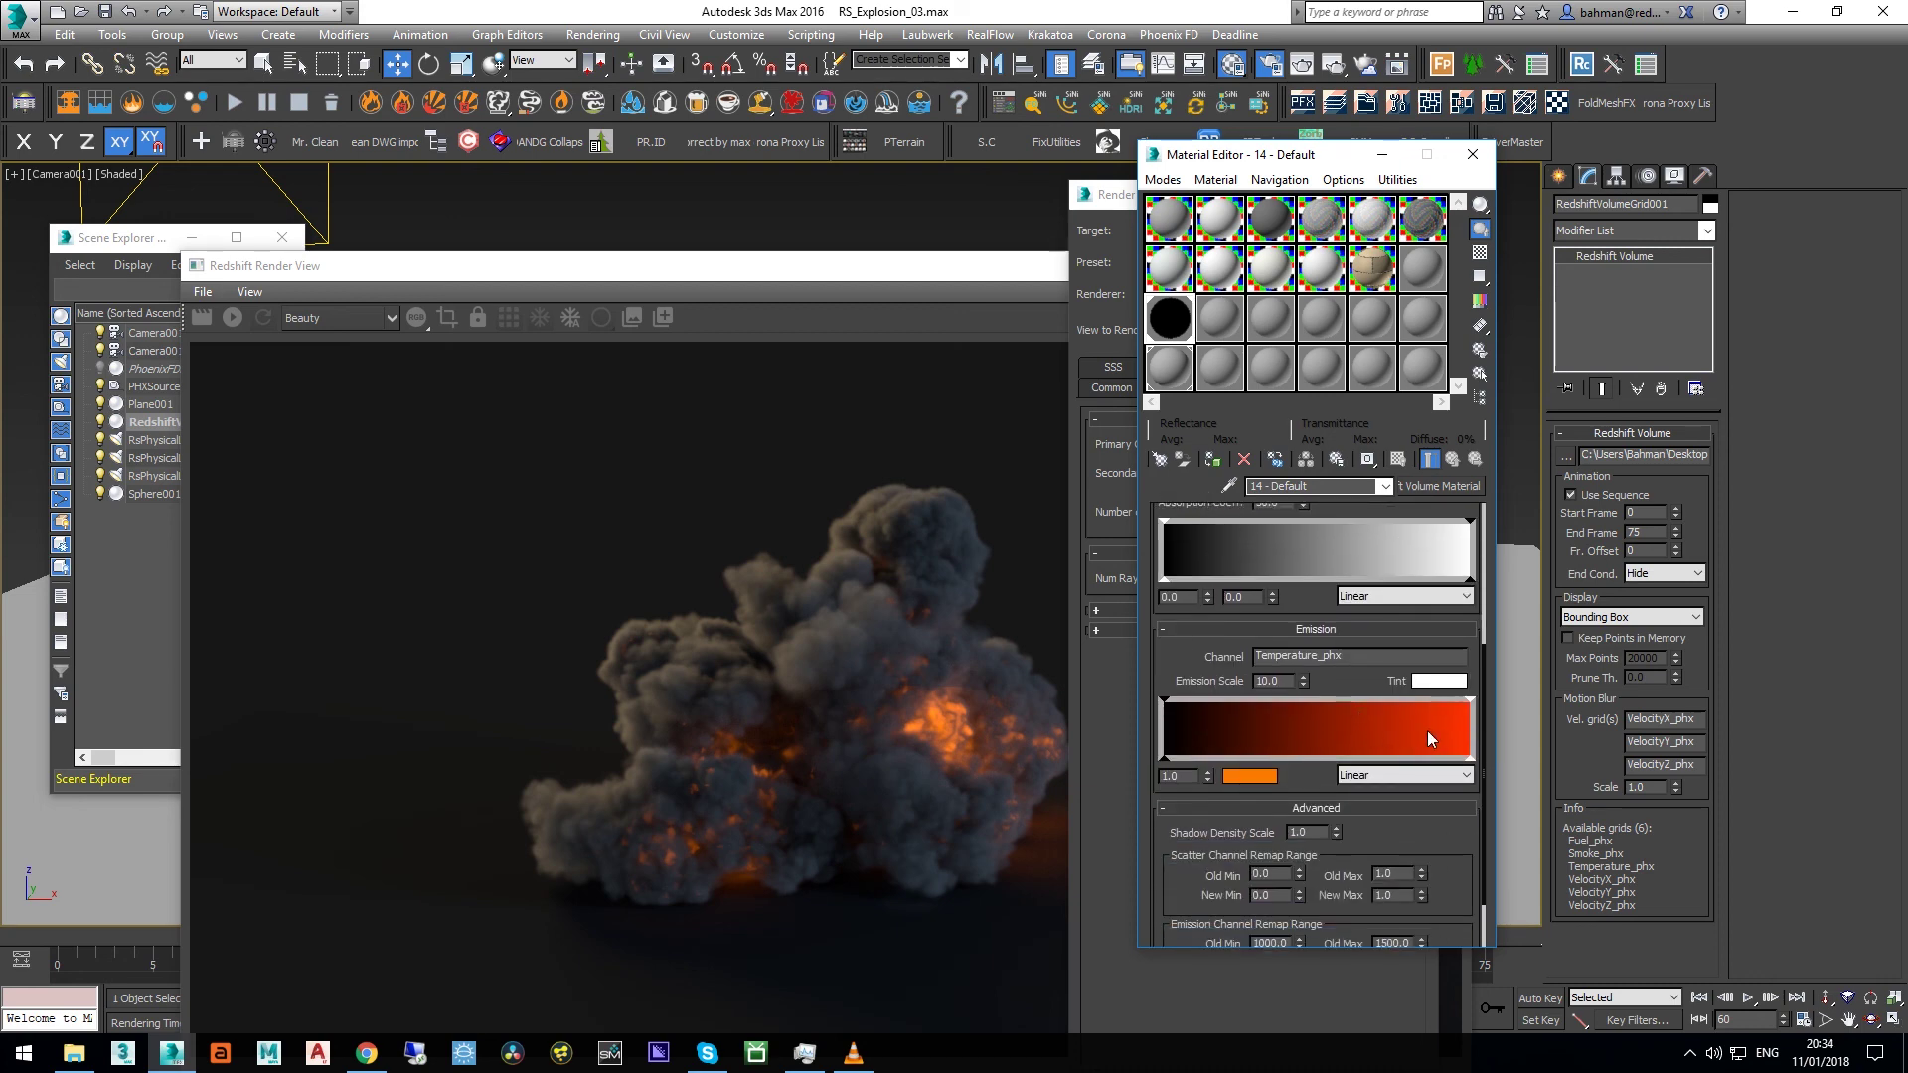
scroll(1190, 840, "down", 1)
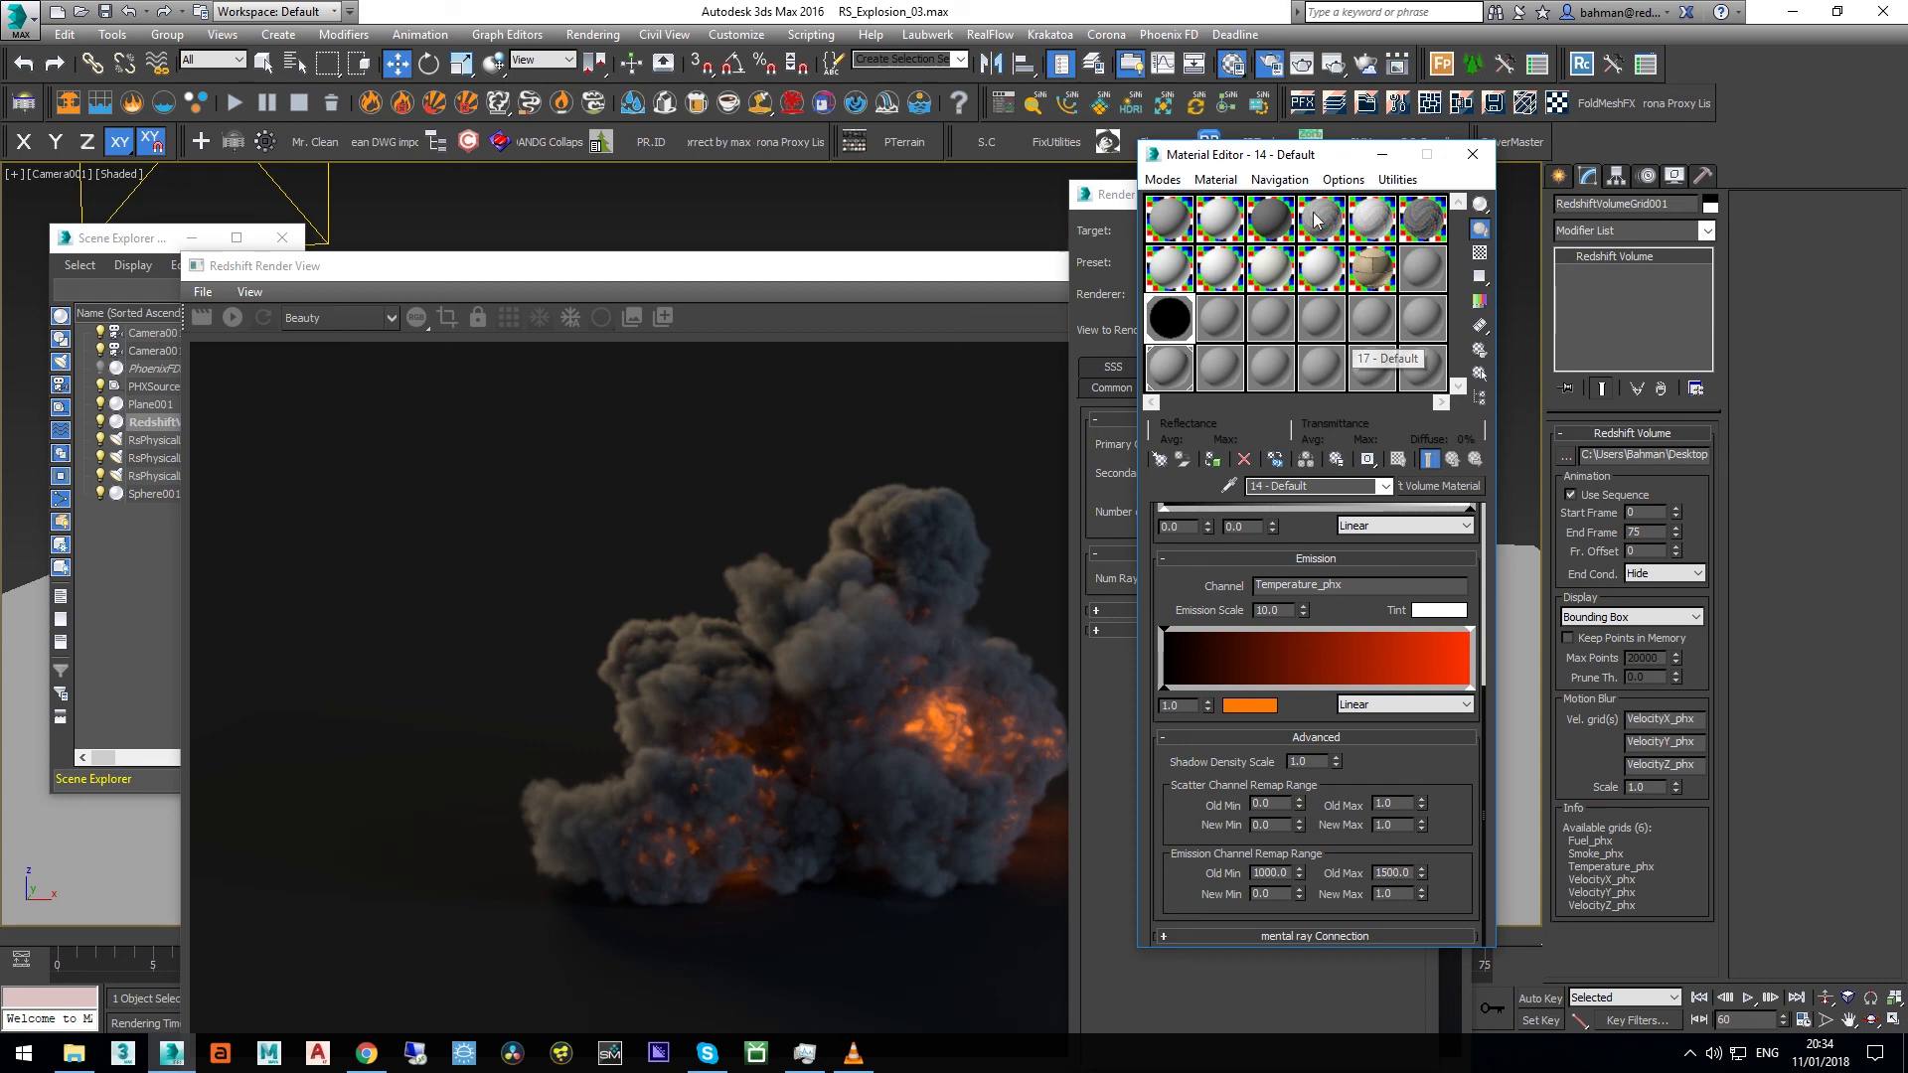
left_click_drag(1251, 158, 1260, 129)
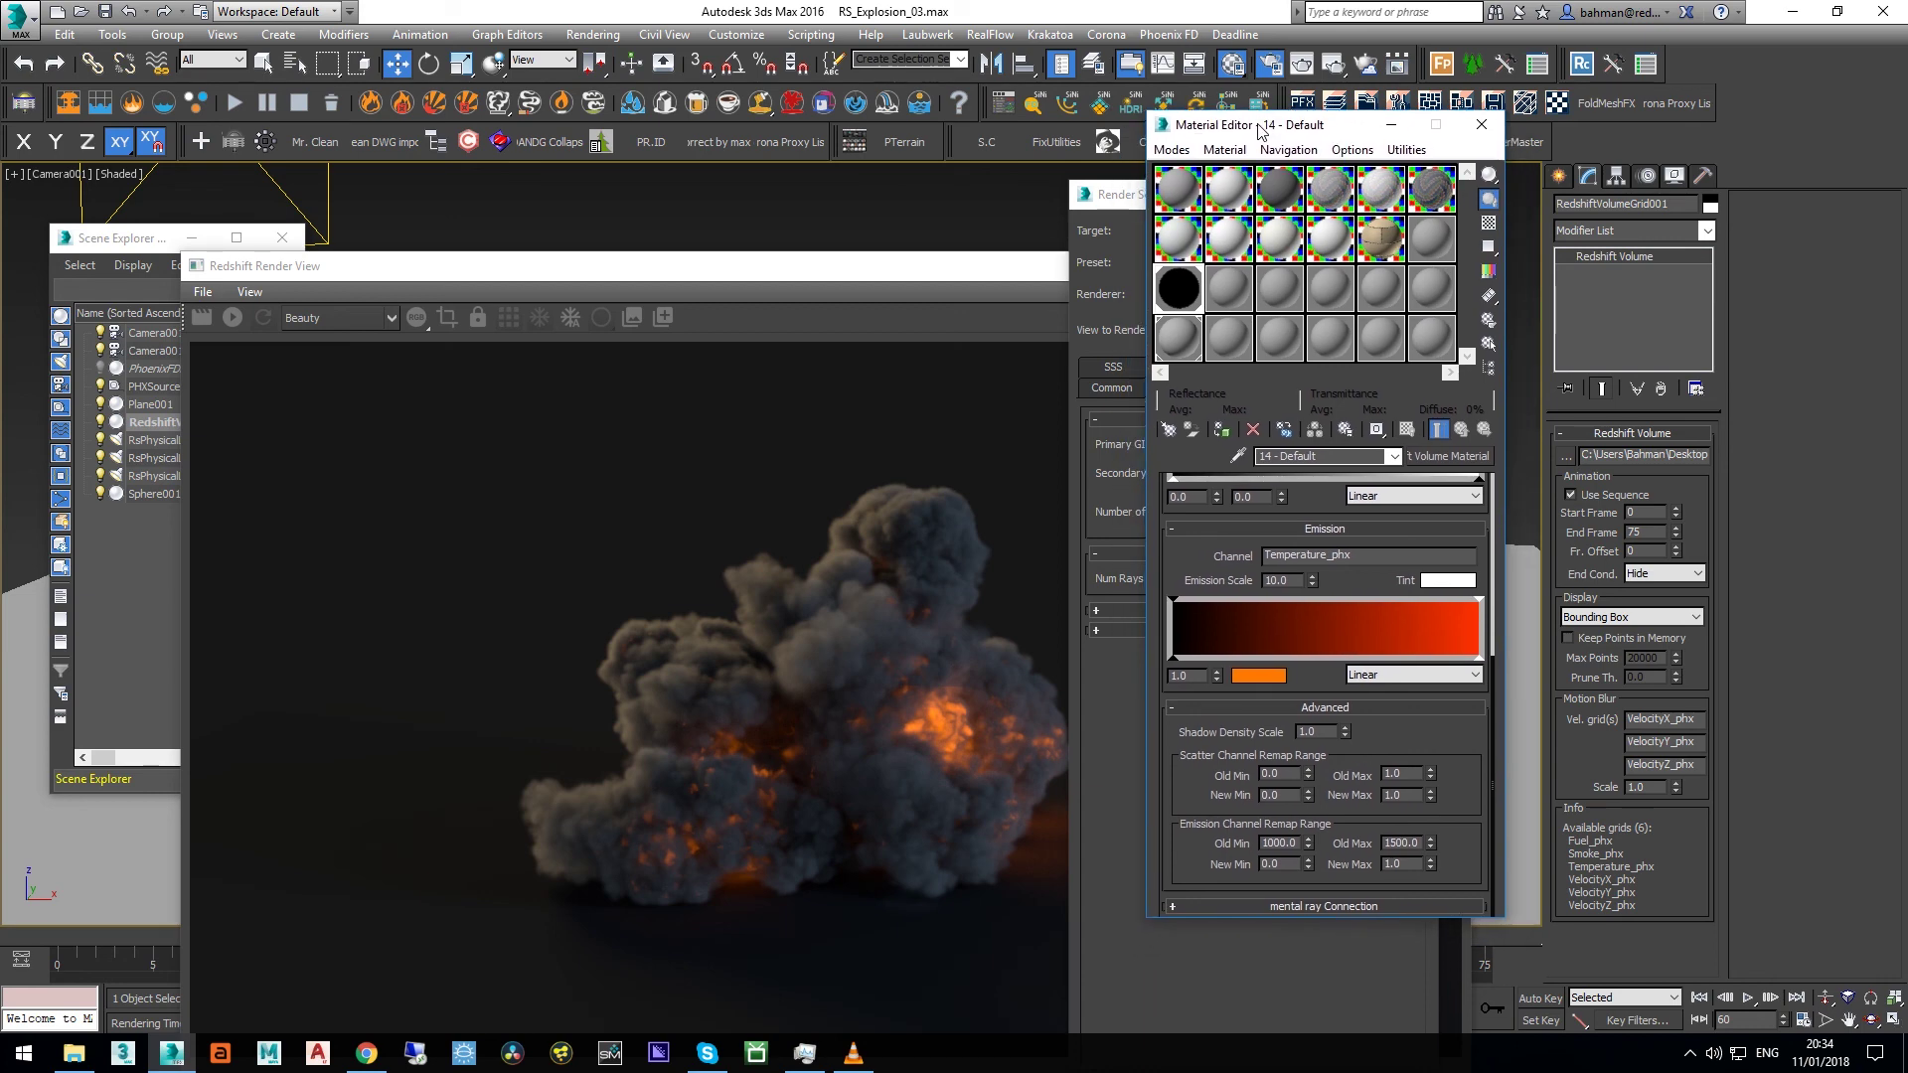